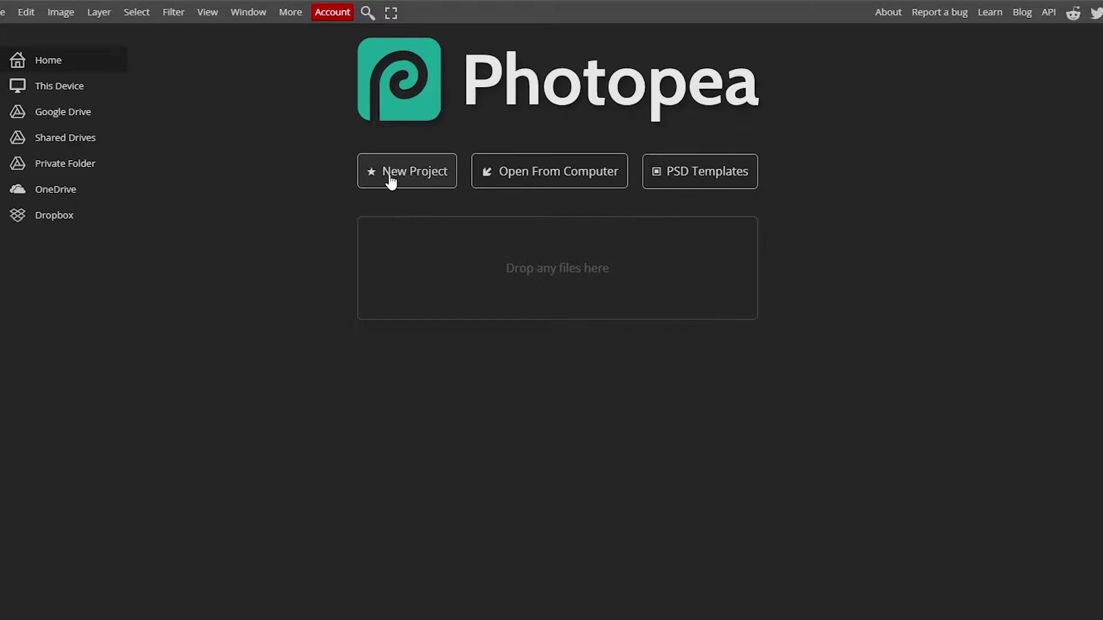
# Step: Start a new project and set its width and height to 500 pixels each
pyautogui.click(3, 12)
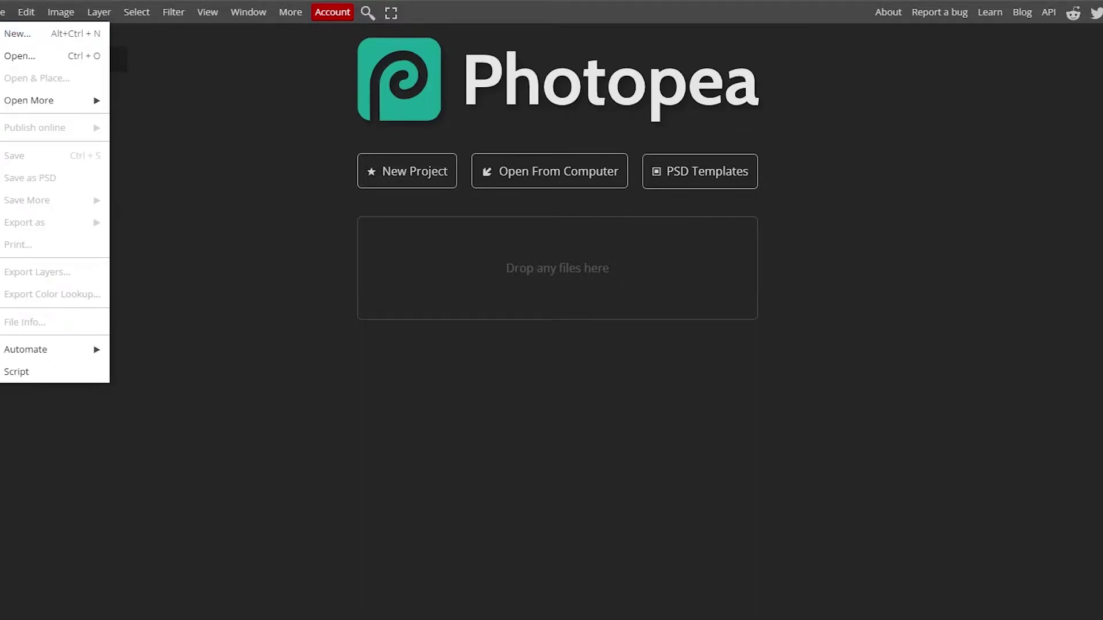
pyautogui.click(423, 183)
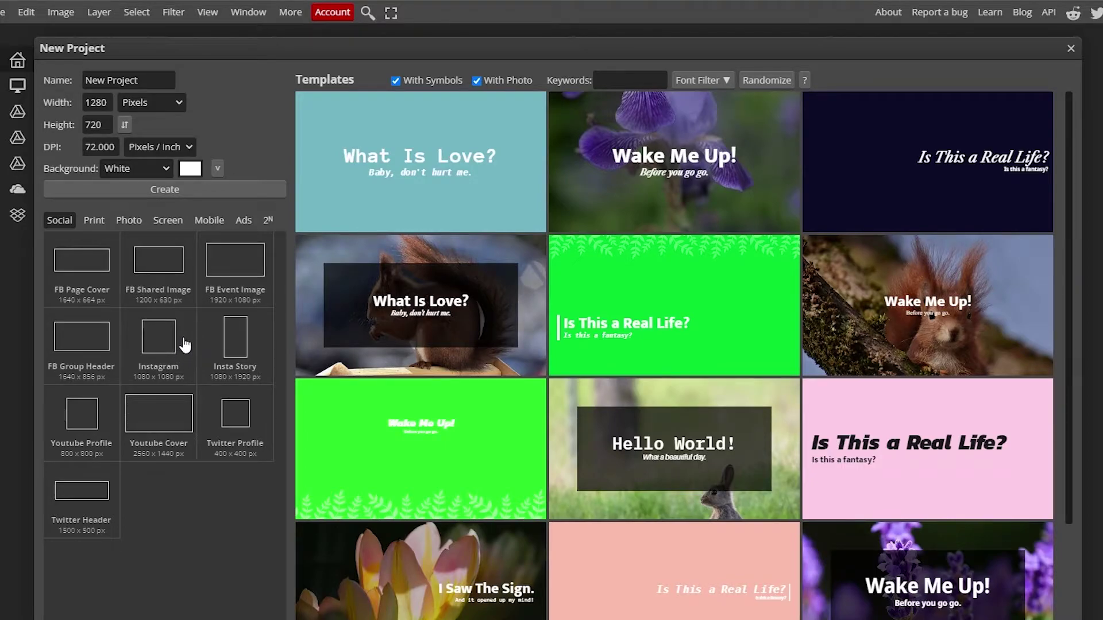
pyautogui.doubleClick(104, 103)
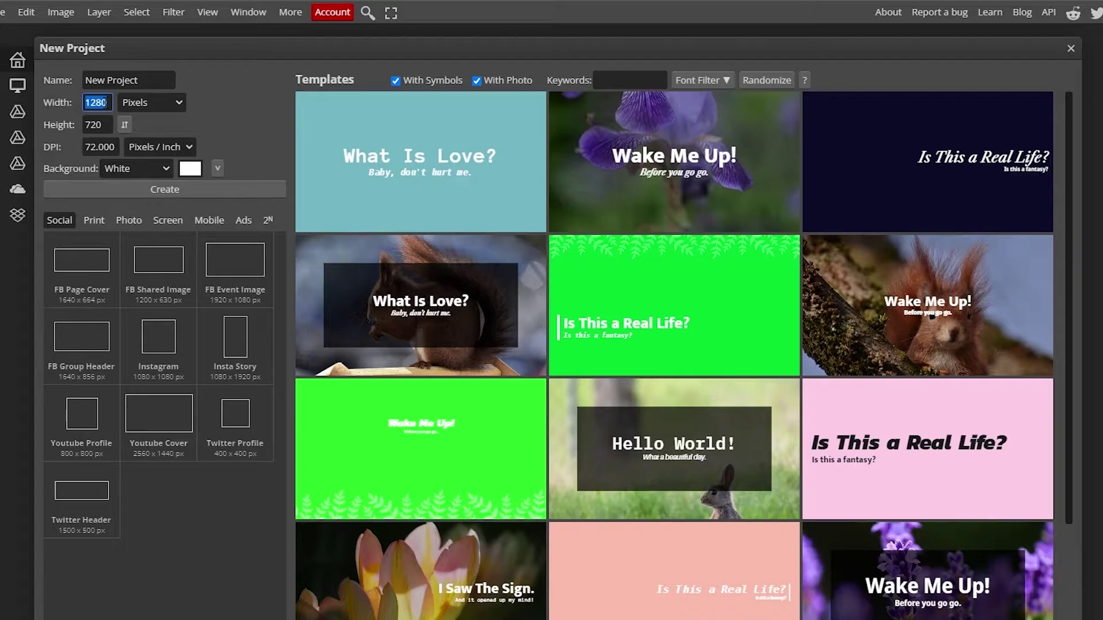
pyautogui.write('500')
pyautogui.press('Tab')
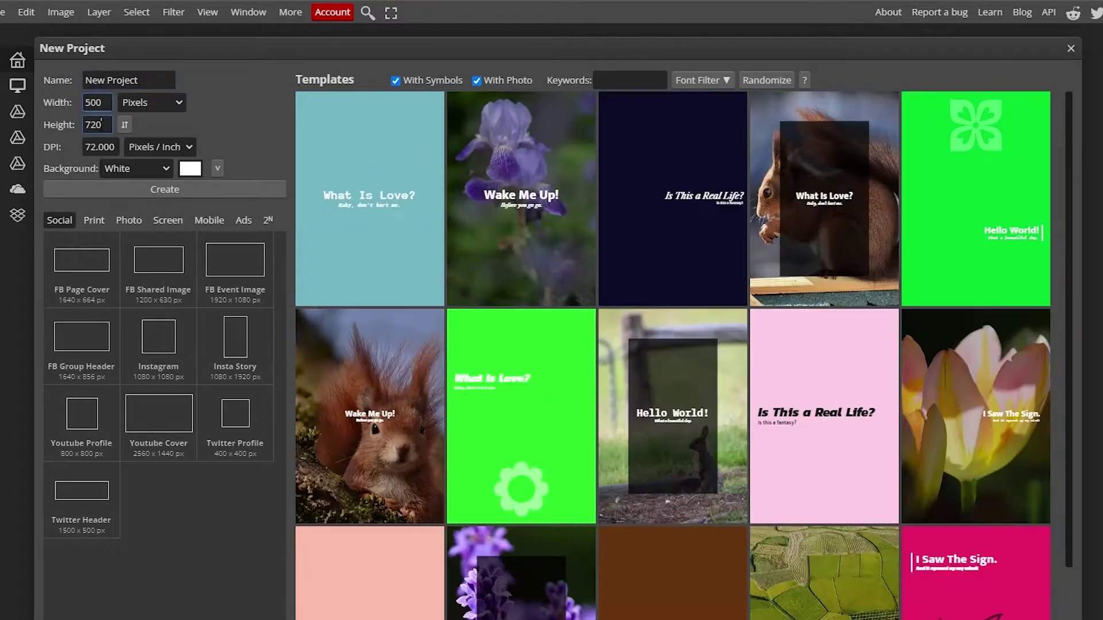
pyautogui.write('500')
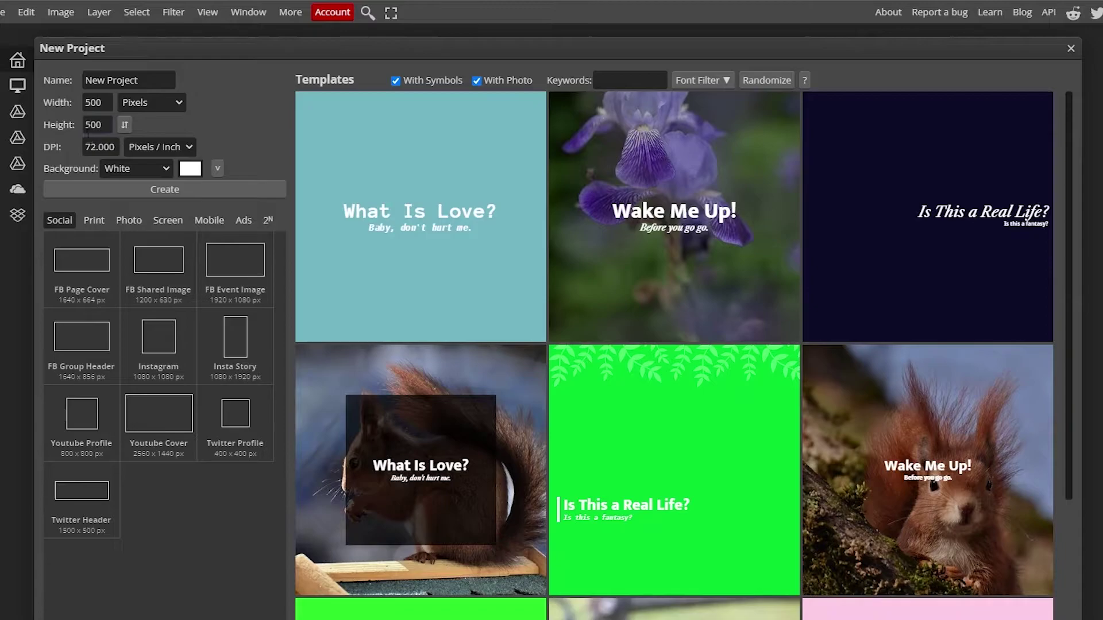
# Step: Set the new project's resolution to 300 DPI and its background to Transparent
pyautogui.click(98, 139)
pyautogui.click(102, 146)
pyautogui.write('300')
pyautogui.click(256, 112)
pyautogui.click(161, 169)
pyautogui.click(141, 213)
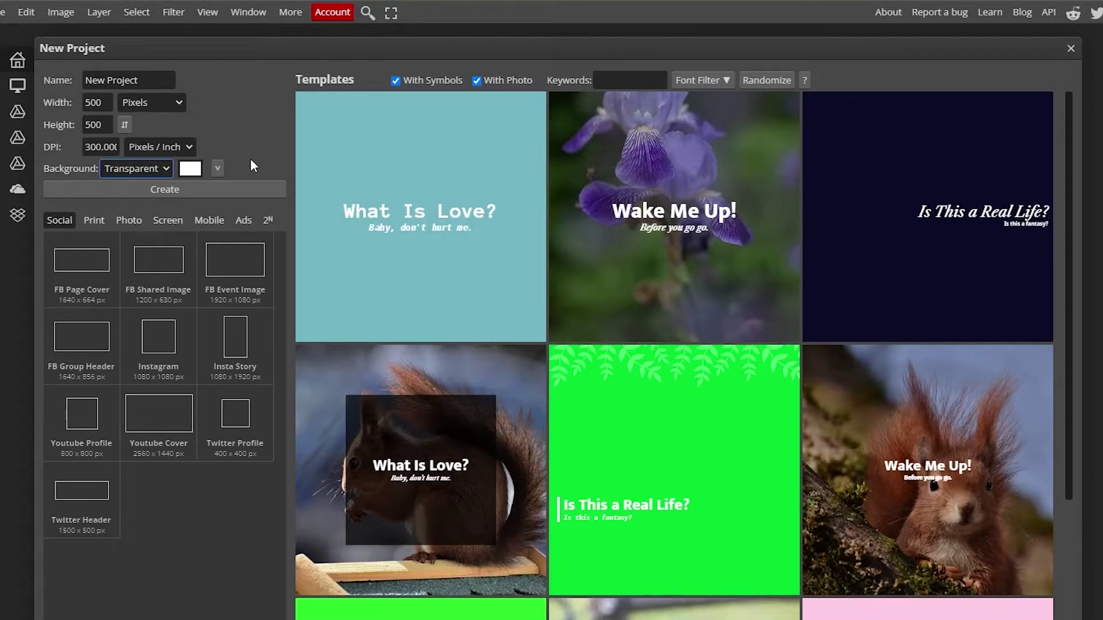
# Step: Name the project Tshirt and create it as a blank canvas
pyautogui.scroll(-15, 493, 300)
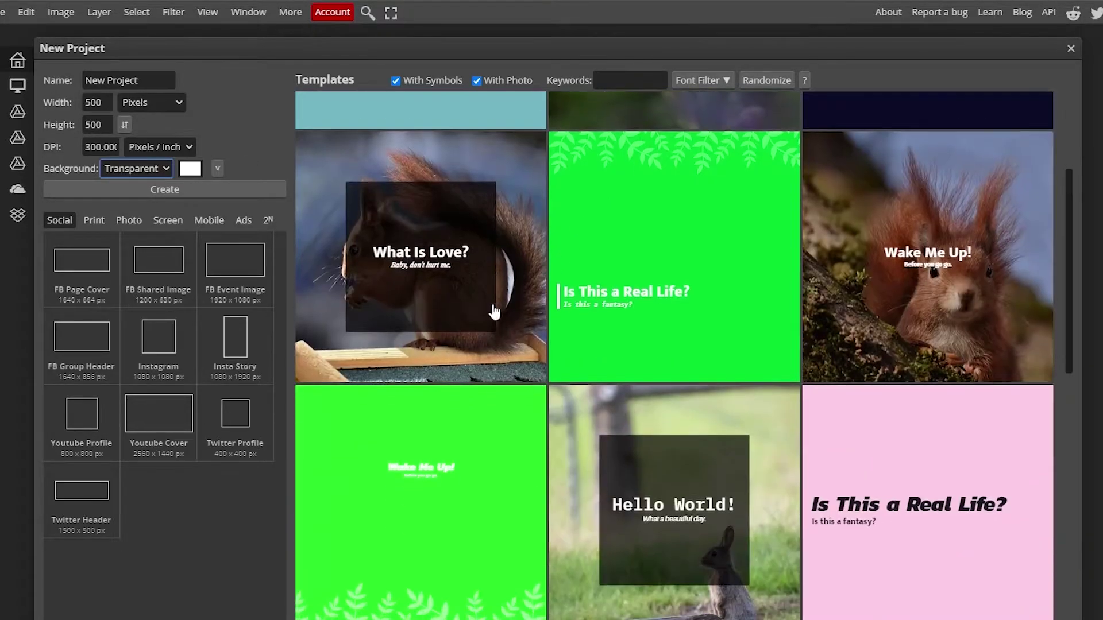
pyautogui.scroll(-12, 493, 301)
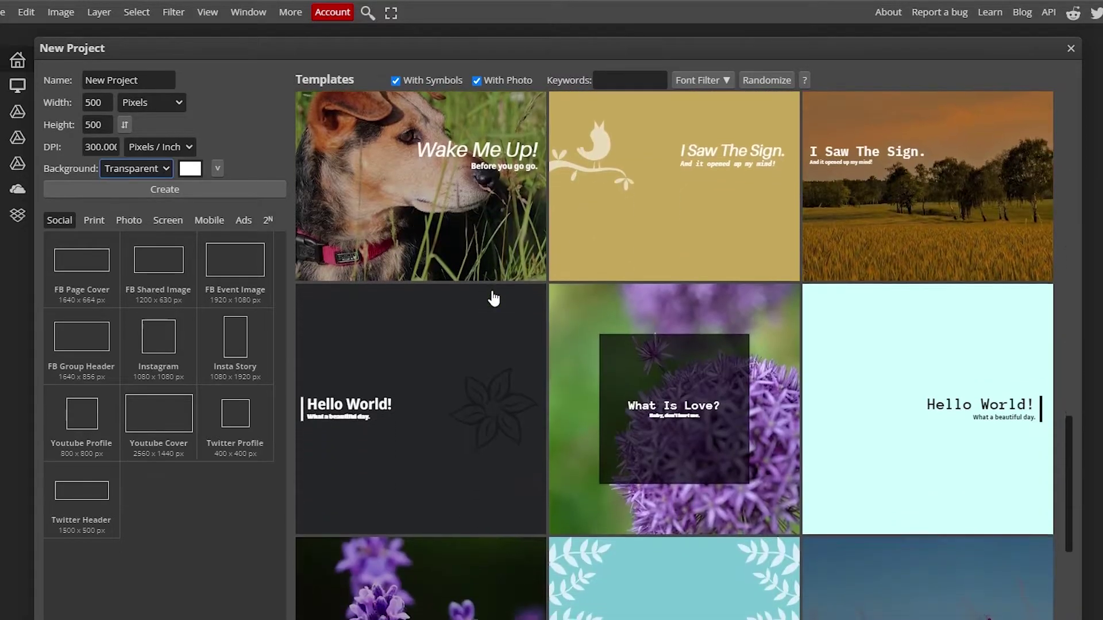
pyautogui.scroll(-12, 493, 297)
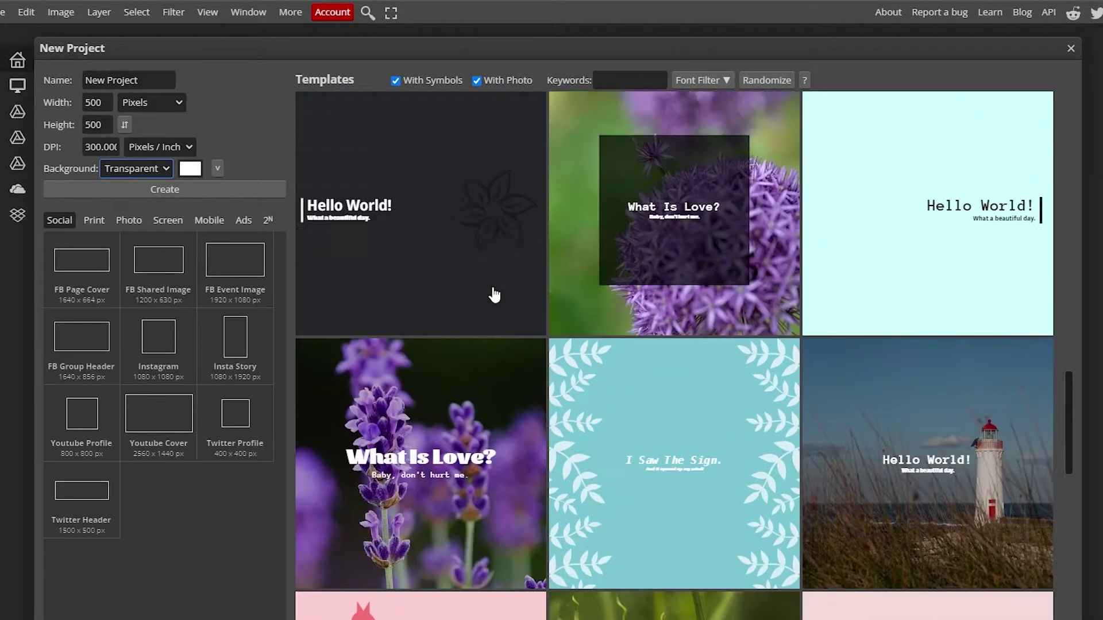
pyautogui.scroll(4, 494, 296)
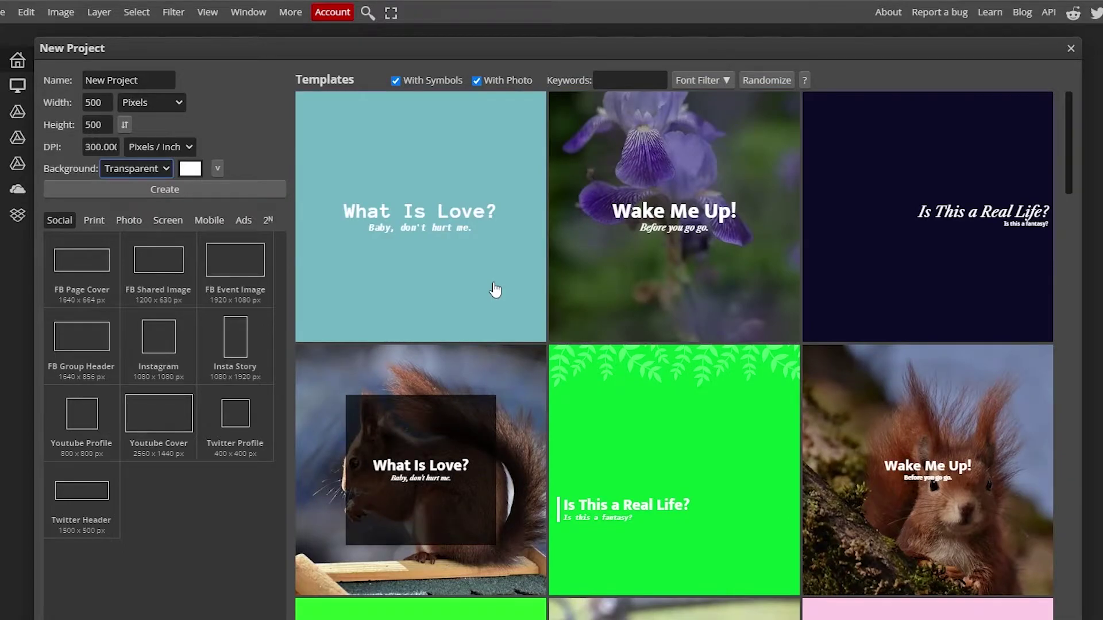
pyautogui.click(148, 80)
pyautogui.click(148, 79)
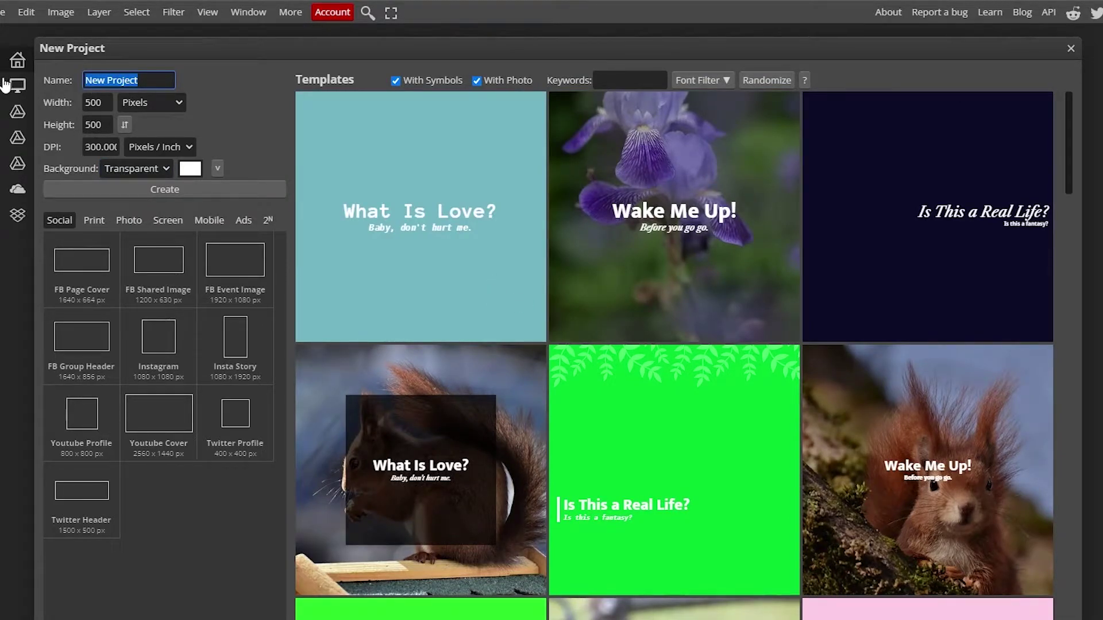
pyautogui.write('Tshirt')
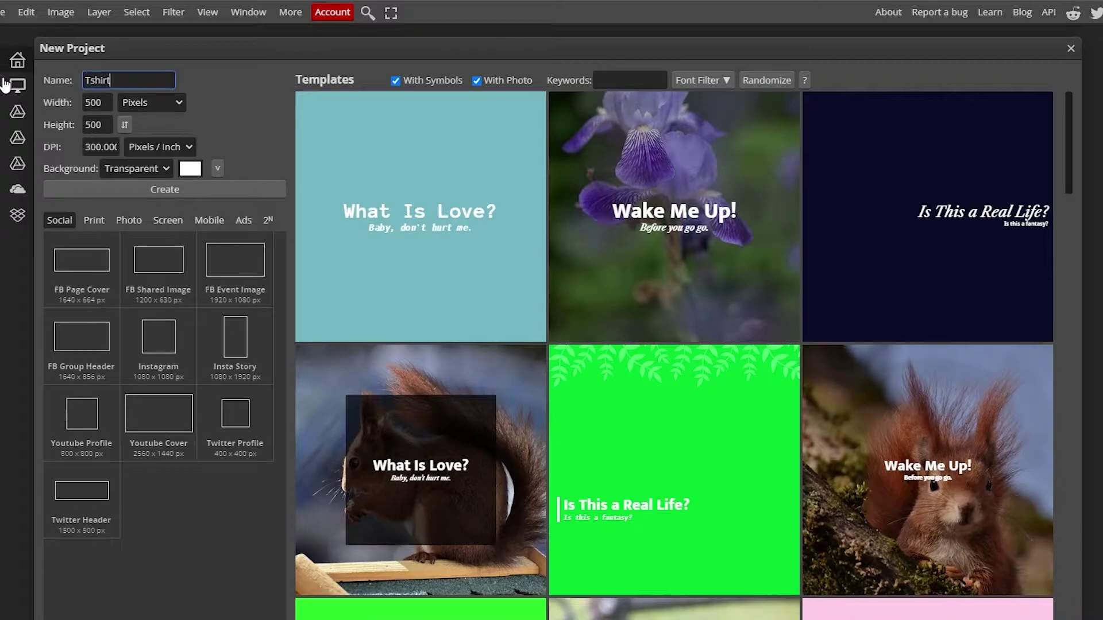
pyautogui.click(201, 79)
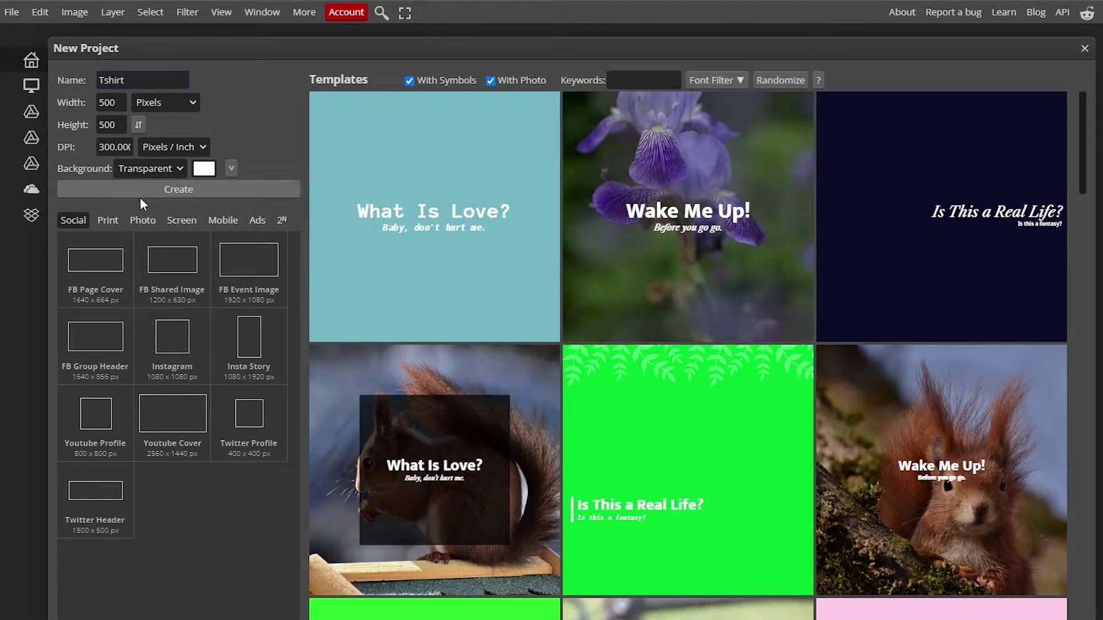
pyautogui.click(170, 190)
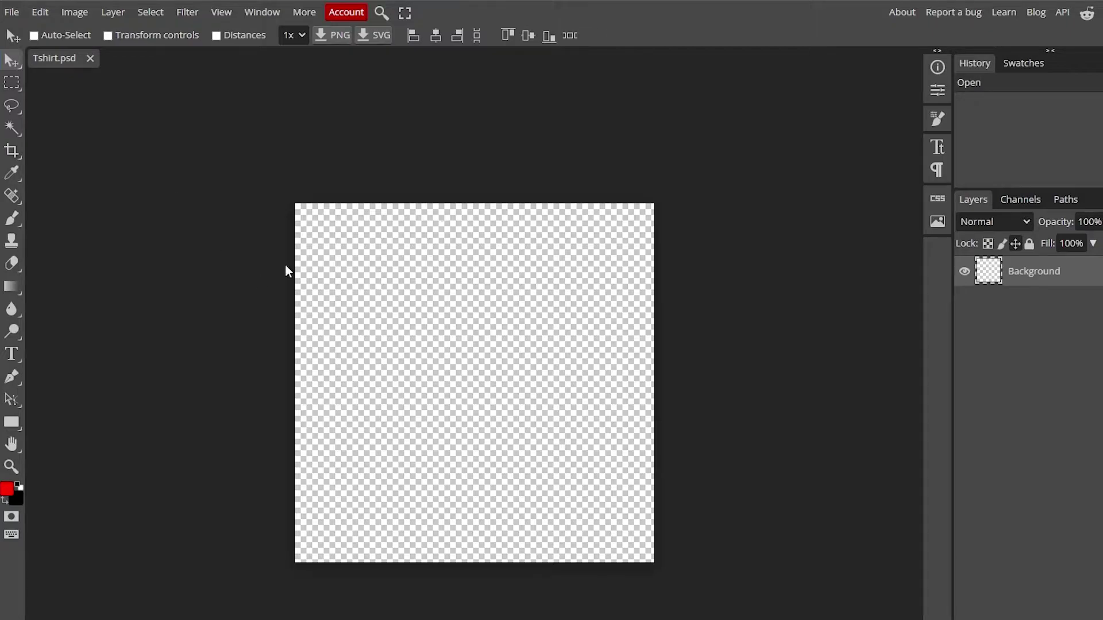
pyautogui.scroll(2, 299, 419)
pyautogui.hscroll(-1, 294, 435)
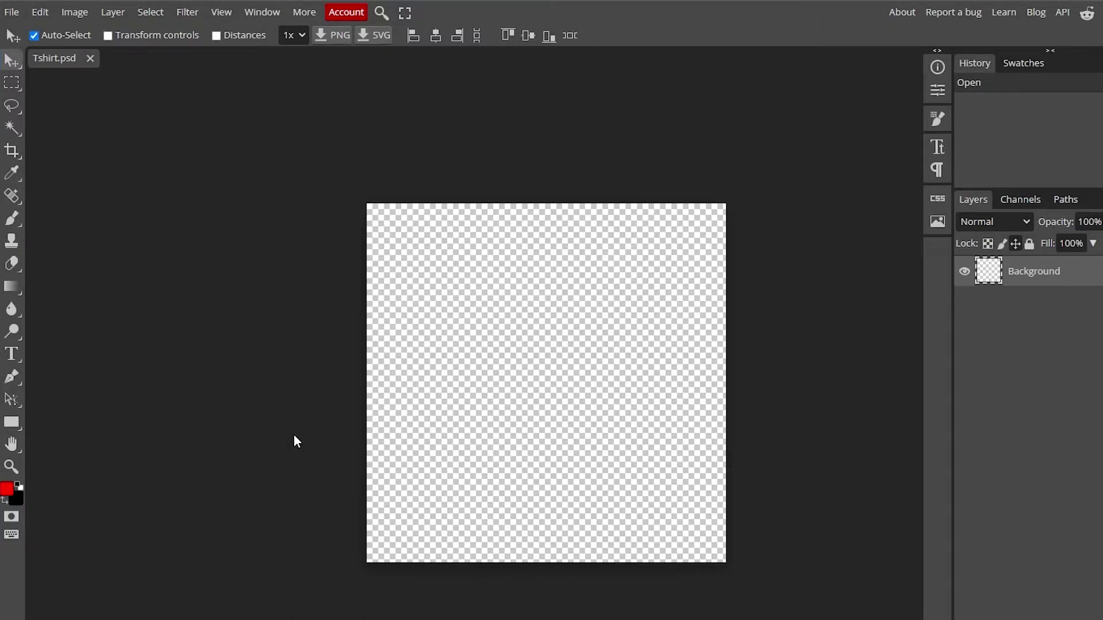
pyautogui.scroll(1, 294, 434)
pyautogui.scroll(2, 295, 435)
pyautogui.scroll(2, 297, 435)
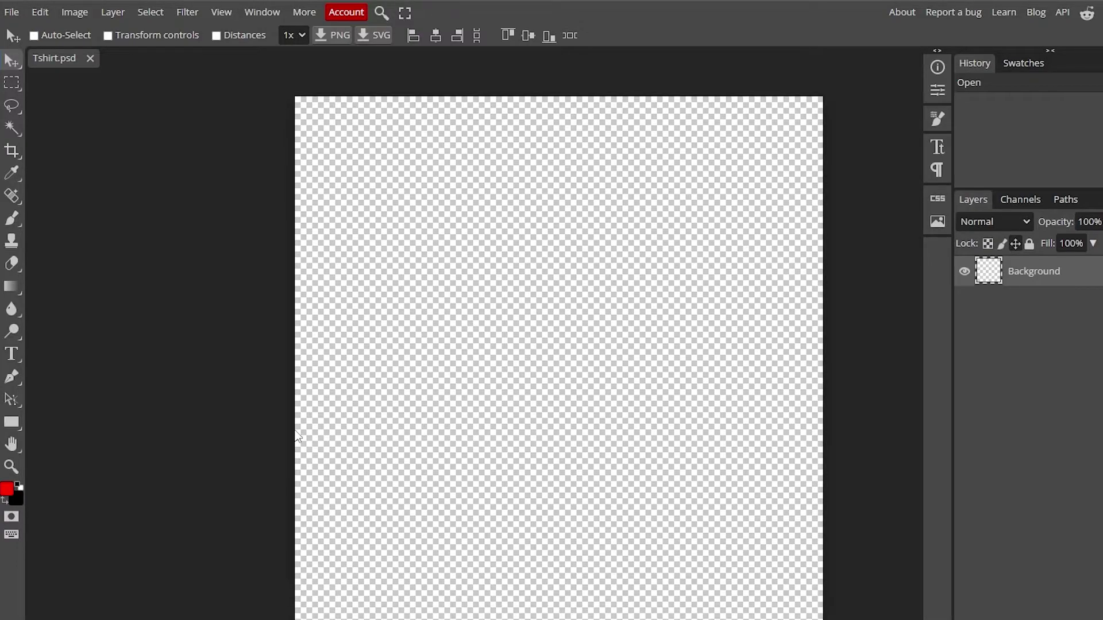
pyautogui.hscroll(1, 297, 435)
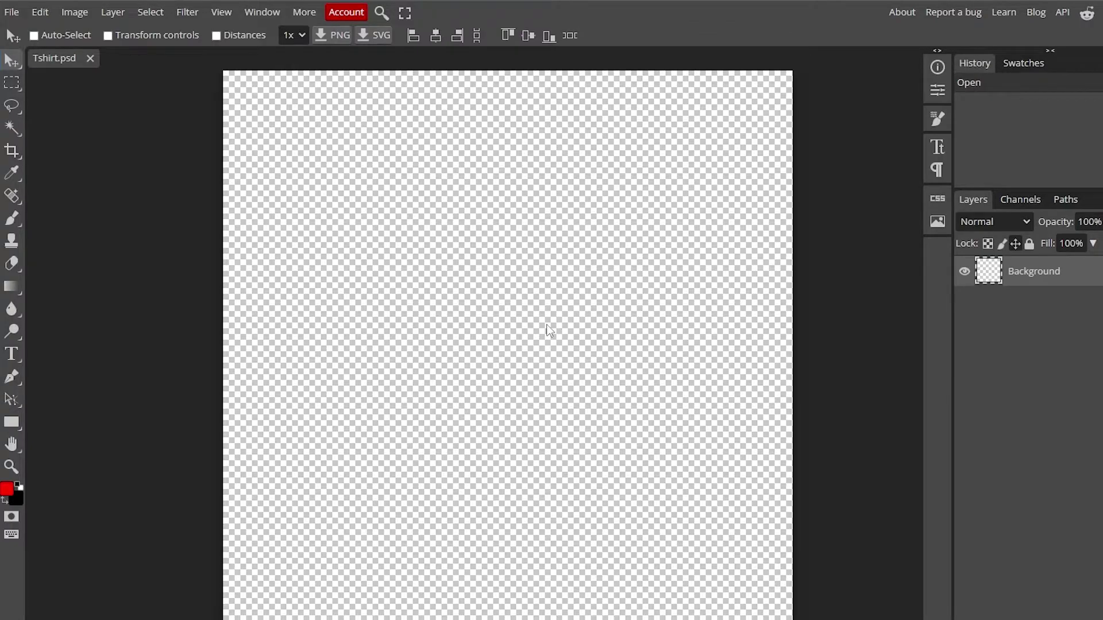
# Step: Open Canva in a new browser tab and dismiss the Canva Pro trial offer
pyautogui.hotkey('ctrl', 't')
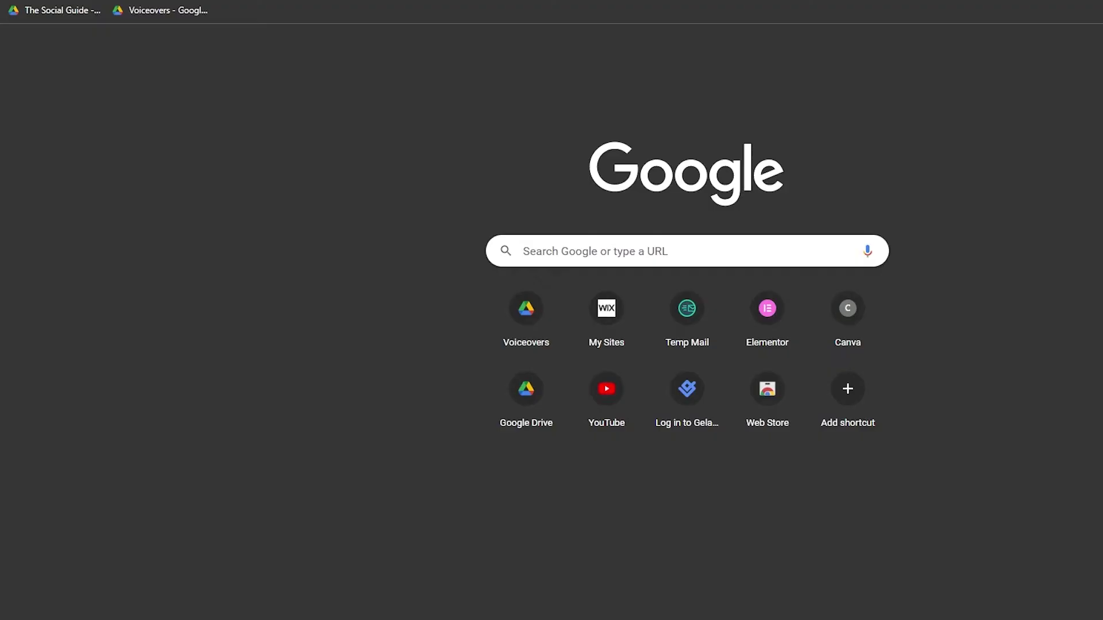
pyautogui.hotkey('ctrl', 'l')
pyautogui.press('Escape')
pyautogui.hotkey('ctrl', 'shift', 'b')
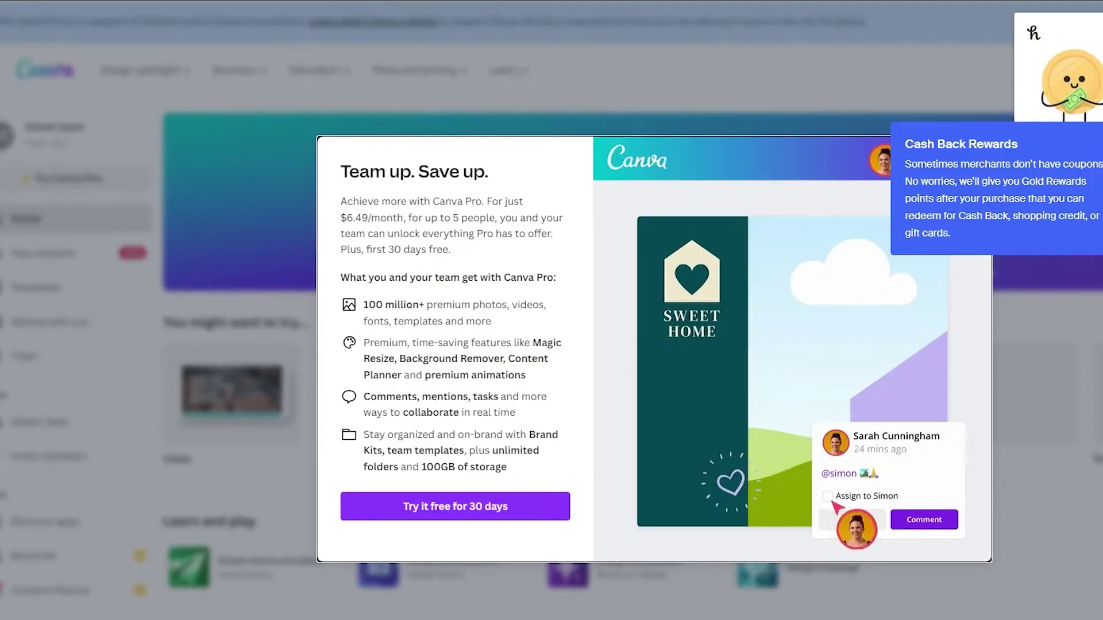
pyautogui.click(1007, 147)
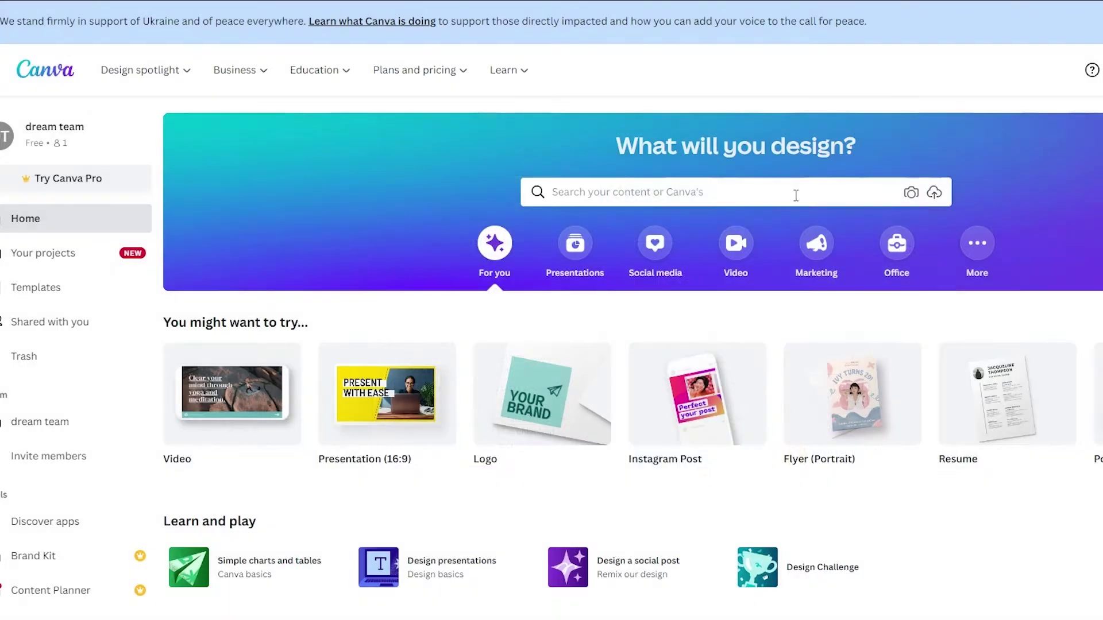
# Step: Look through the Canva home page, examining the suggested design types and the recent designs
pyautogui.scroll(-2, 381, 354)
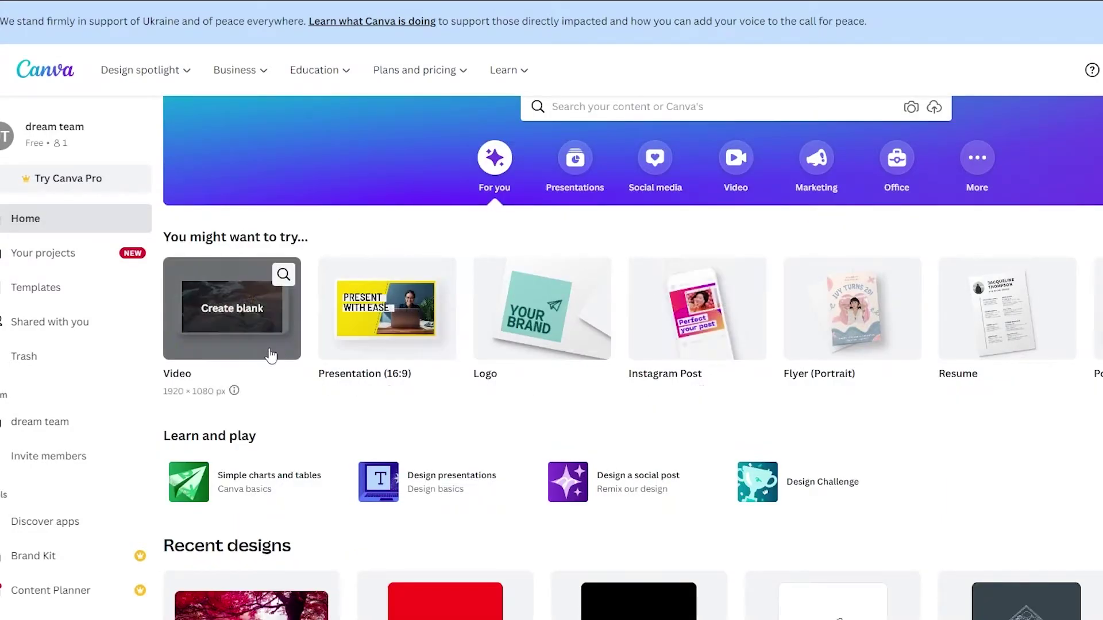
pyautogui.scroll(2, 285, 438)
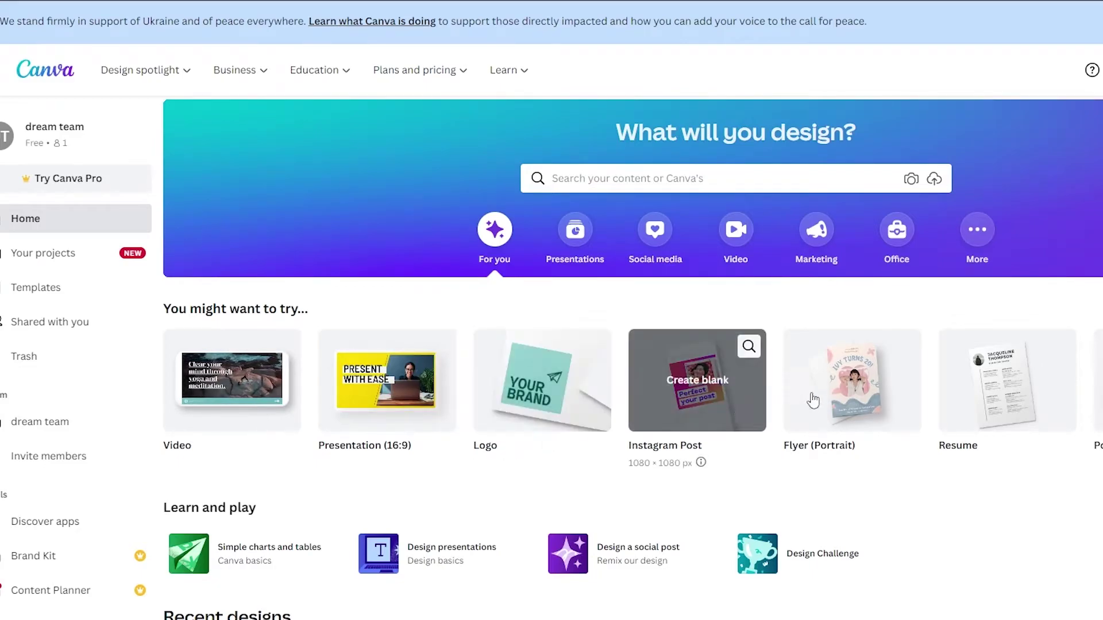
pyautogui.scroll(-8, 687, 454)
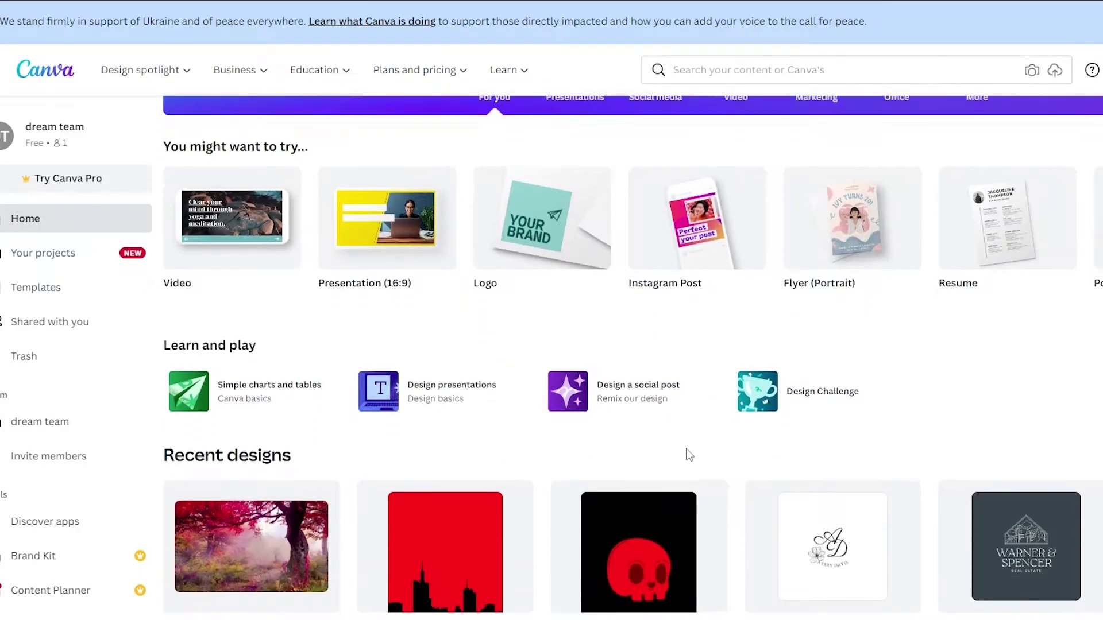
pyautogui.scroll(-6, 372, 345)
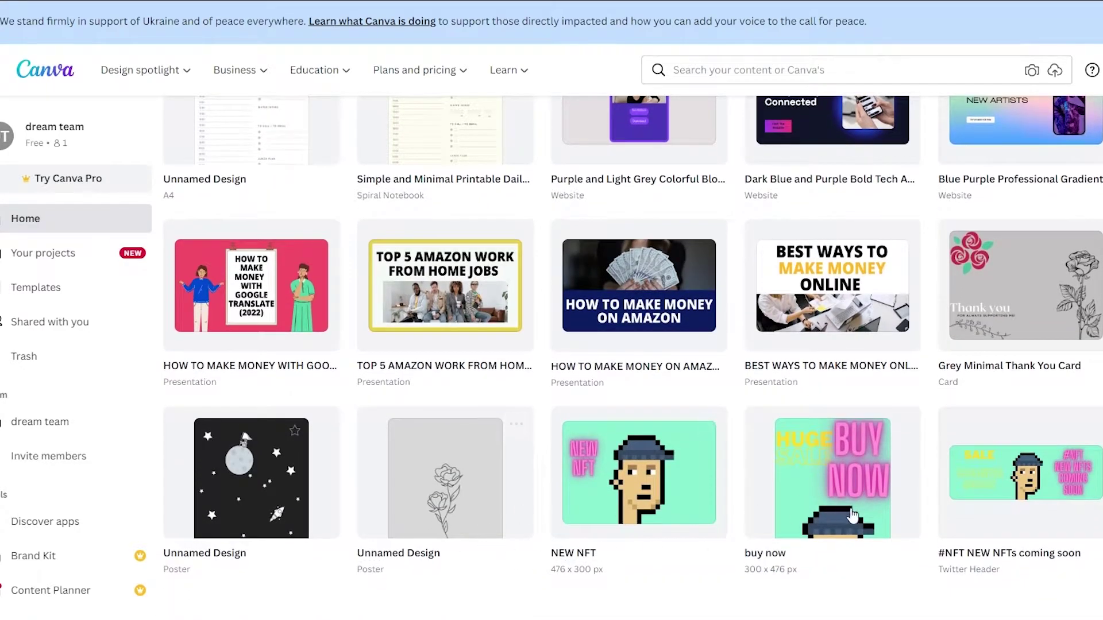
pyautogui.scroll(7, 852, 516)
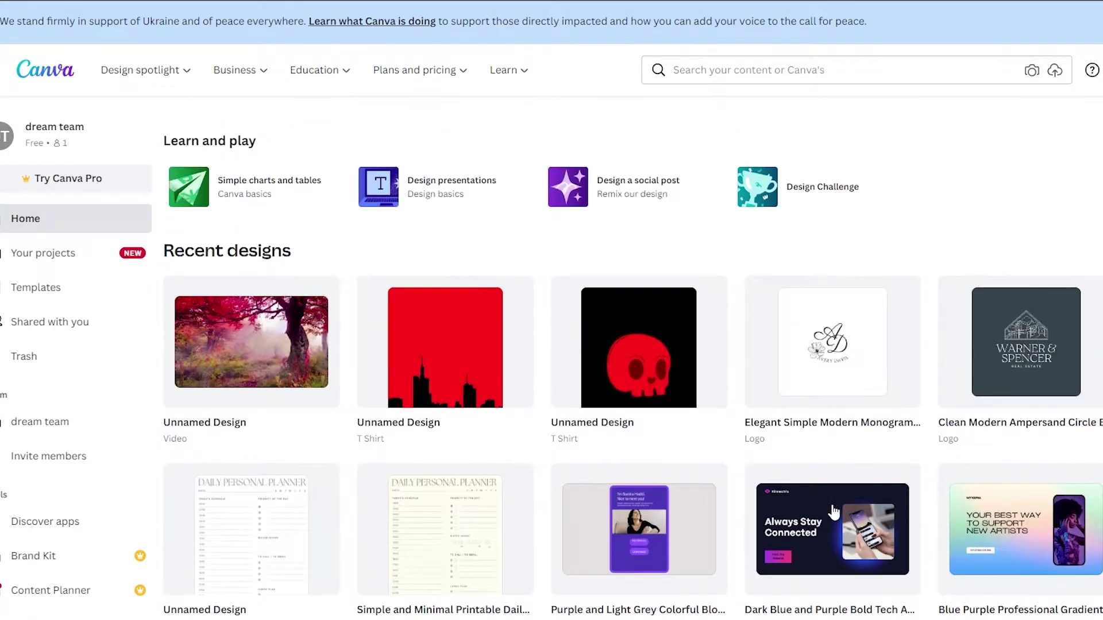
pyautogui.scroll(2, 832, 510)
pyautogui.scroll(1, 747, 514)
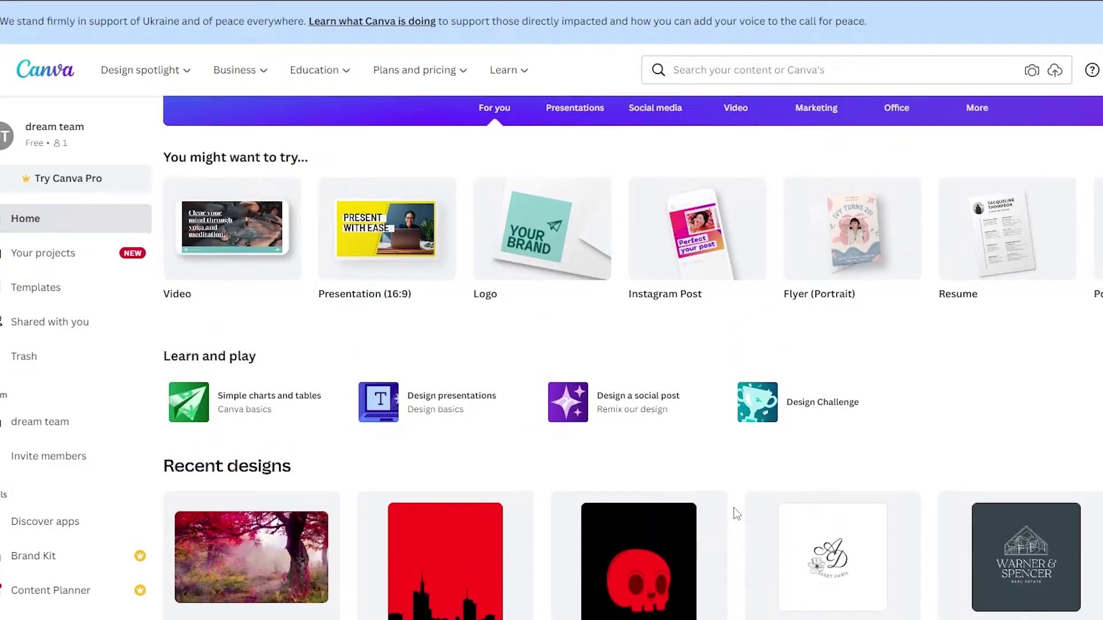
pyautogui.scroll(1, 733, 507)
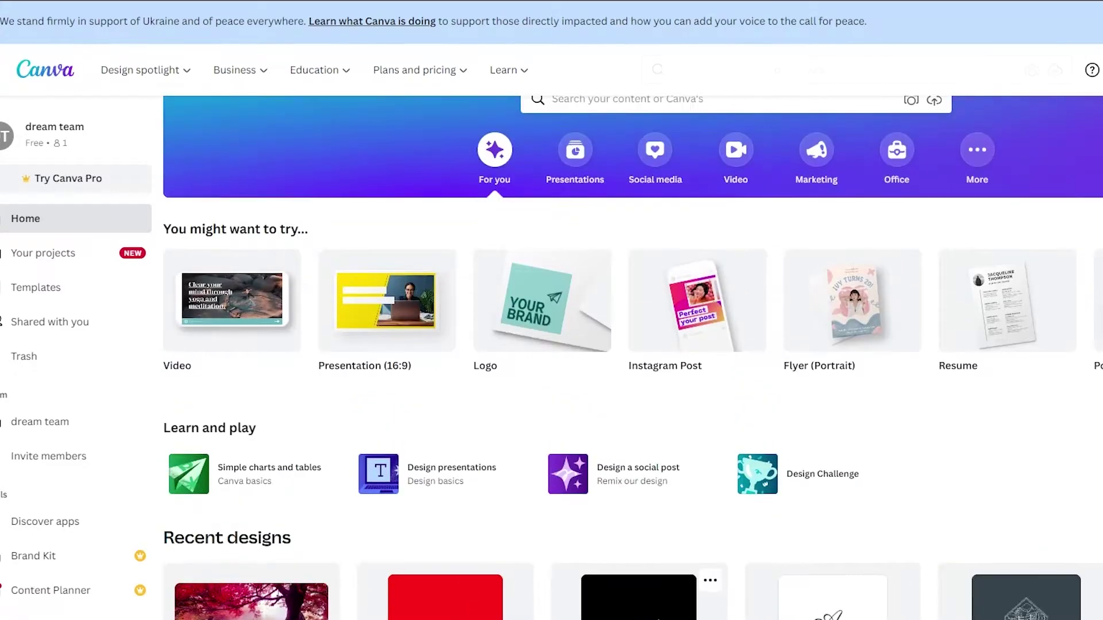
pyautogui.scroll(1, 659, 619)
pyautogui.scroll(1, 659, 618)
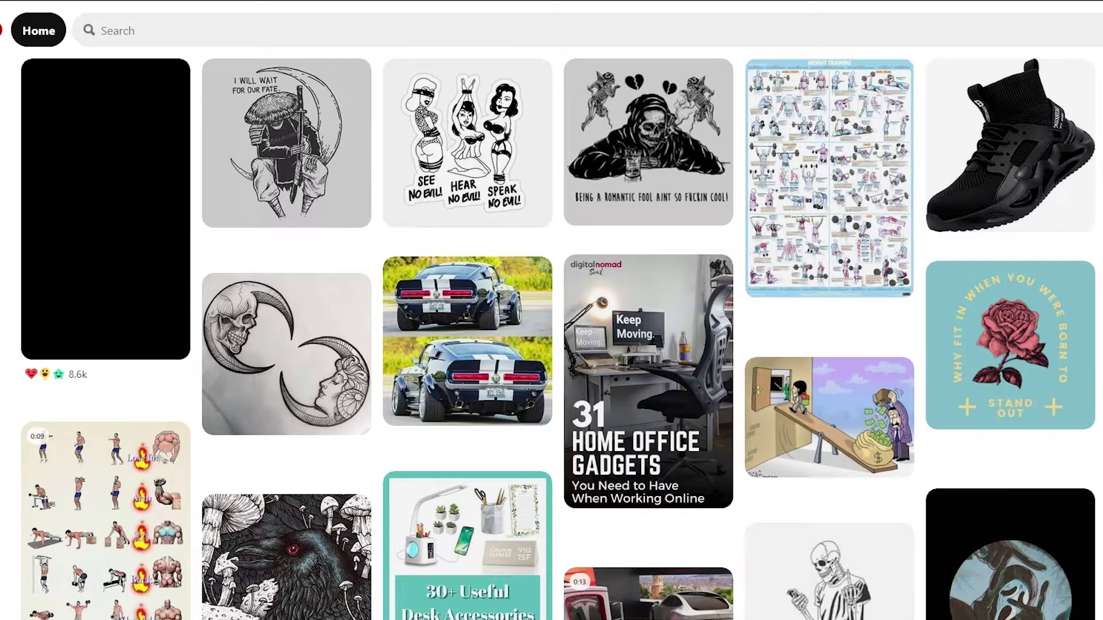
# Step: Switch to Pinterest, search for "tshirts" and browse the results for T-shirt design ideas
pyautogui.scroll(-3, 546, 83)
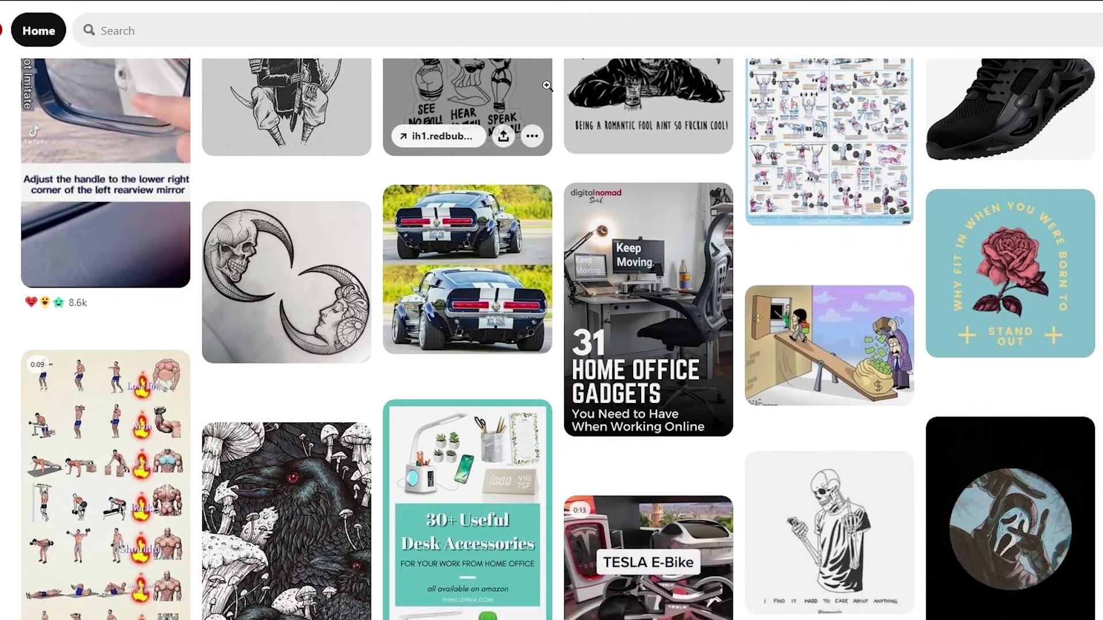
pyautogui.scroll(-3, 547, 85)
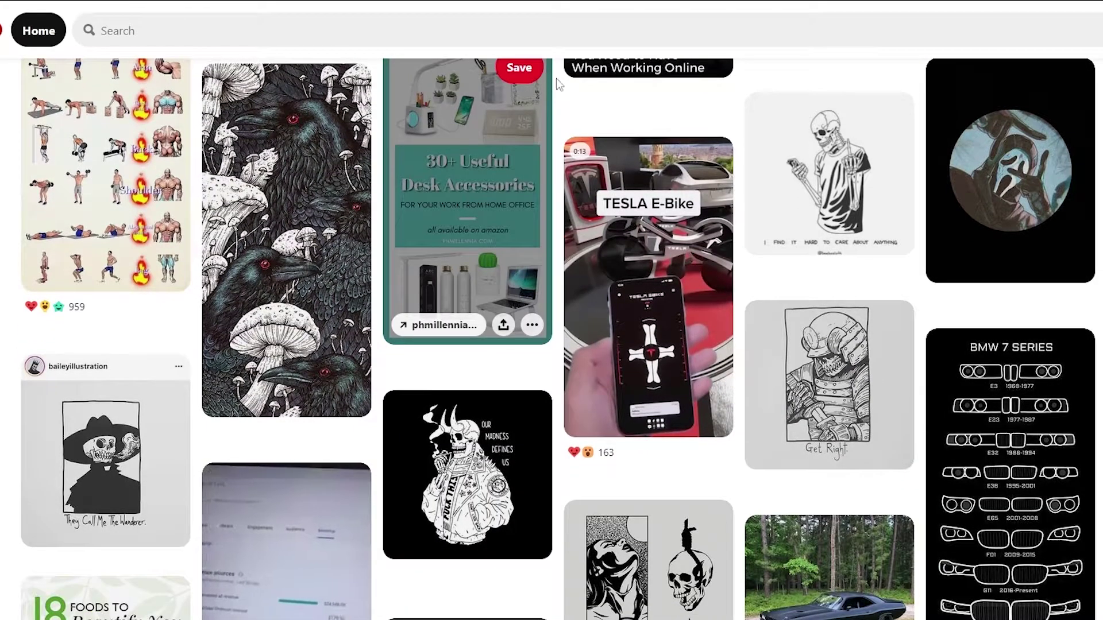
pyautogui.click(158, 25)
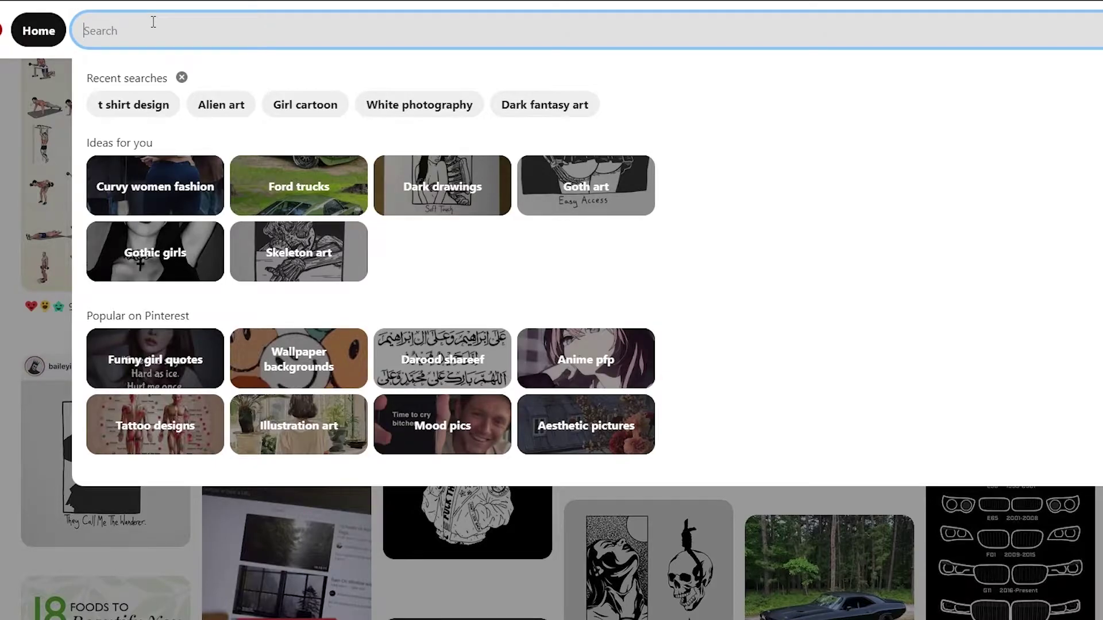
pyautogui.write('tshirts')
pyautogui.press('Return')
pyautogui.scroll(-1, 551, 371)
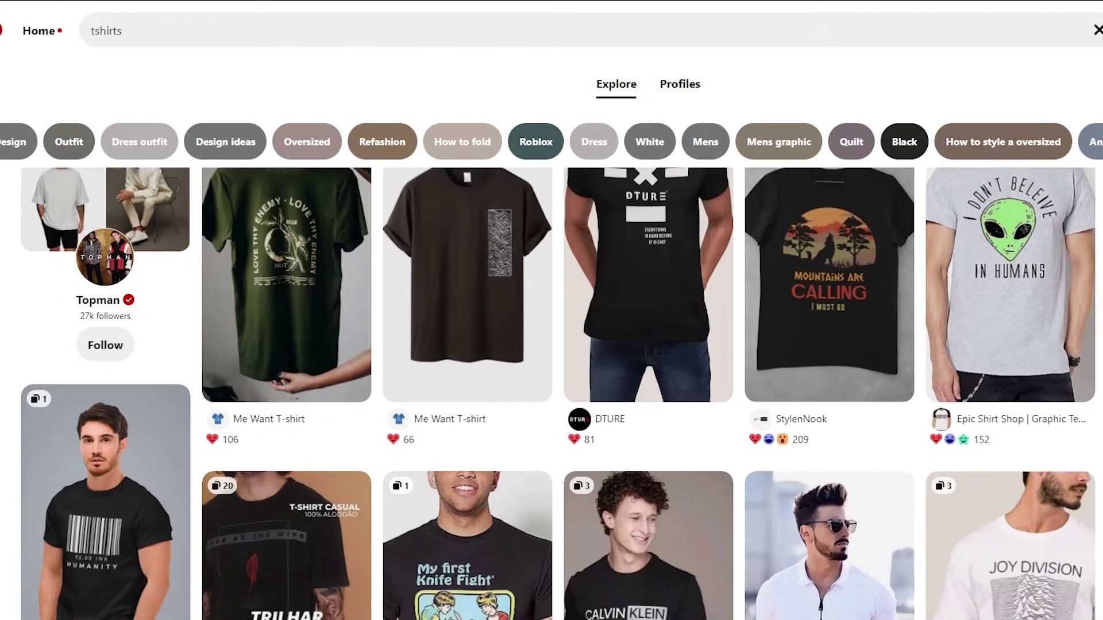
pyautogui.scroll(-1, 551, 371)
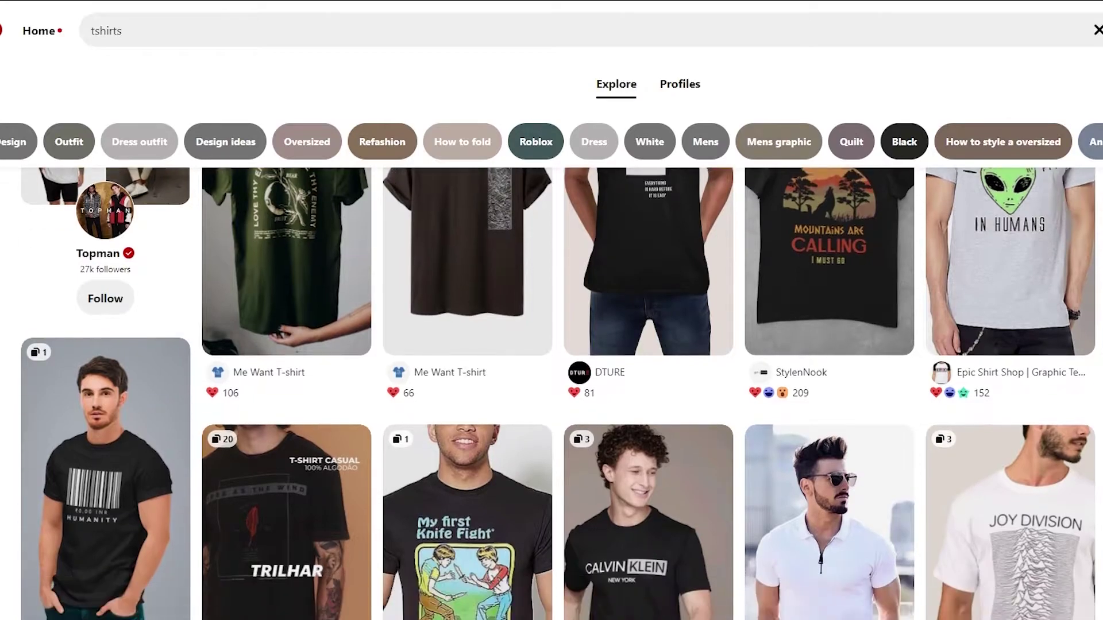
pyautogui.scroll(-1, 551, 371)
pyautogui.scroll(-1, 551, 371)
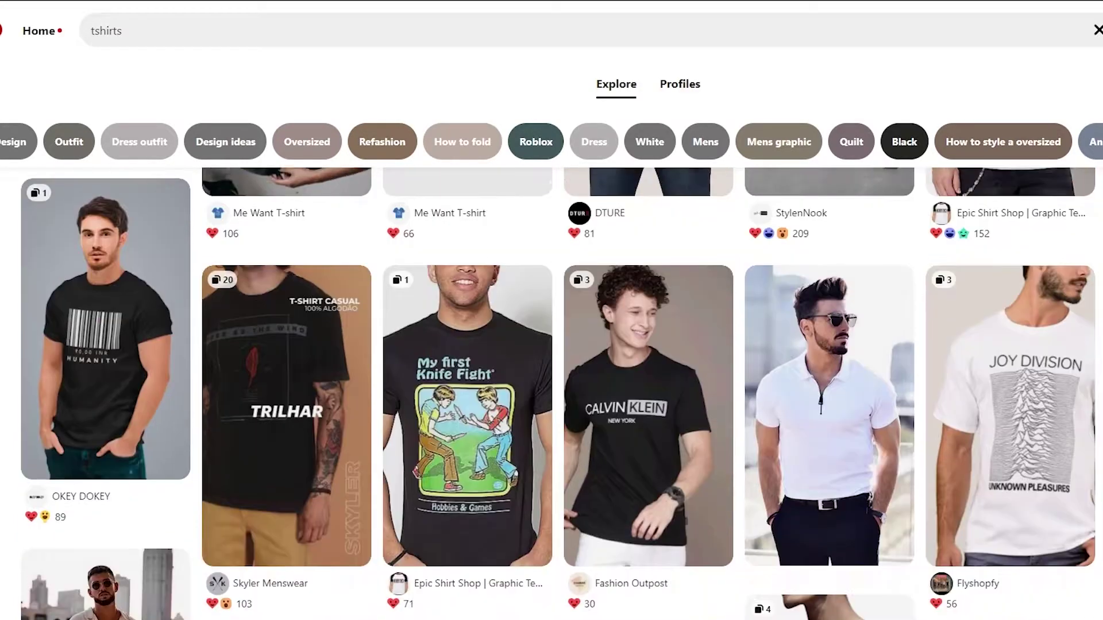
pyautogui.scroll(-2, 552, 371)
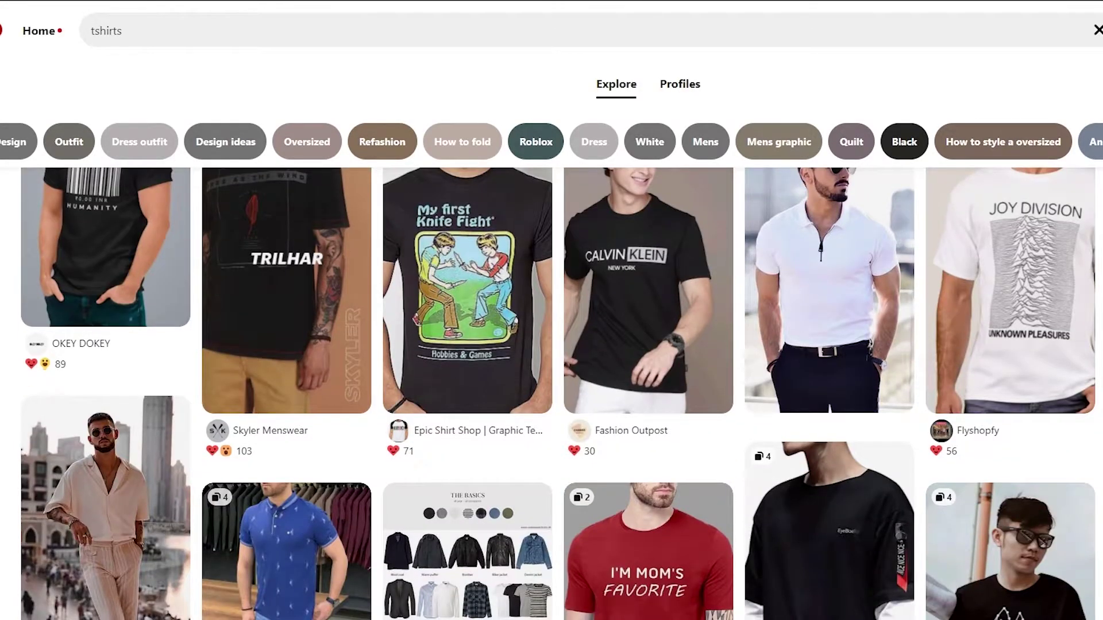
# Step: Look through the Pinterest "tshirts" results, examining the graphics and lettering on the shirts for design ideas
pyautogui.scroll(-3, 637, 402)
pyautogui.scroll(4, 636, 517)
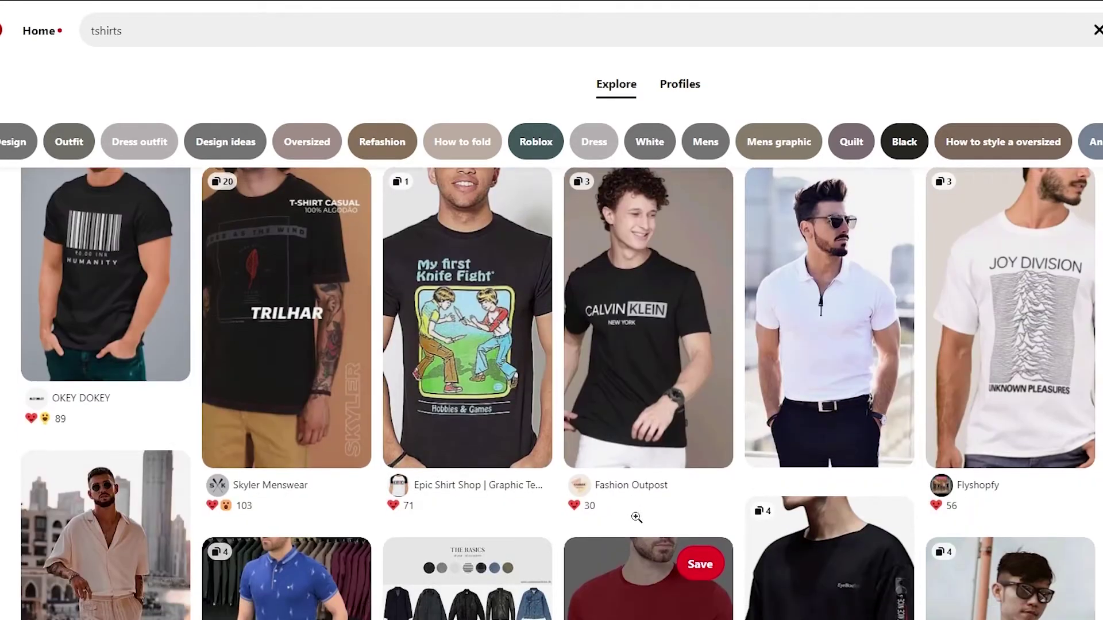
pyautogui.scroll(-5, 636, 517)
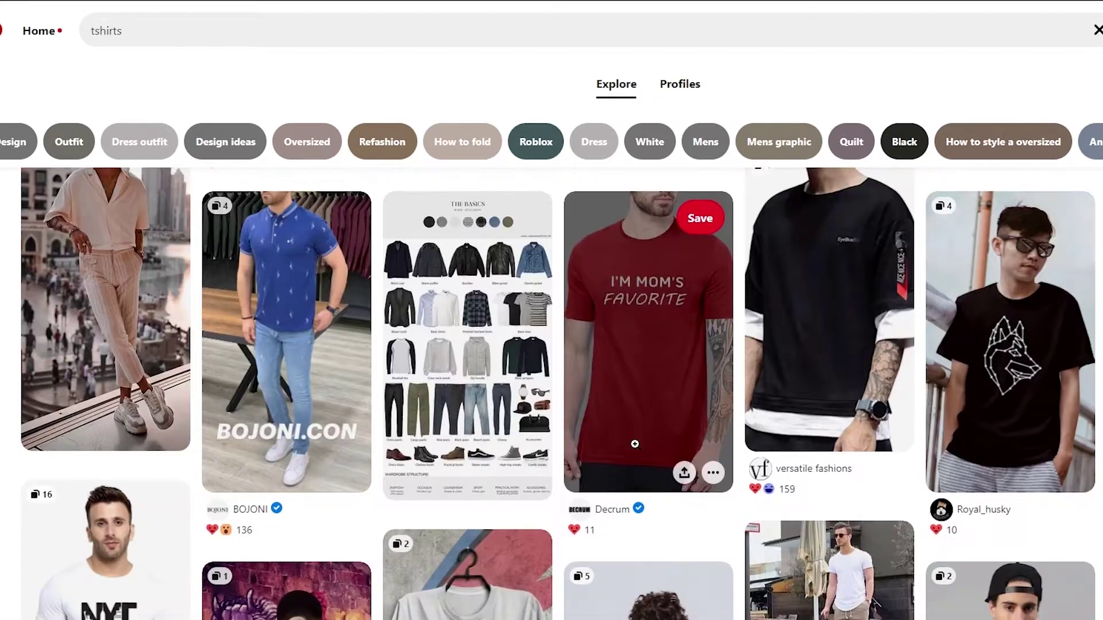
pyautogui.scroll(5, 634, 444)
pyautogui.scroll(5, 1067, 351)
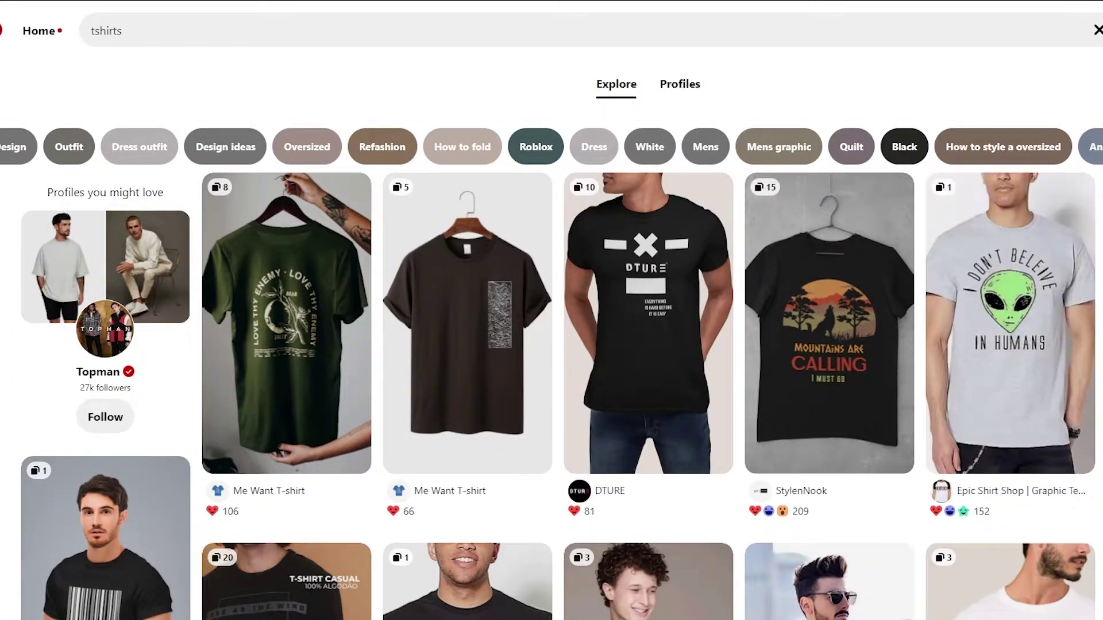
pyautogui.scroll(-15, 552, 374)
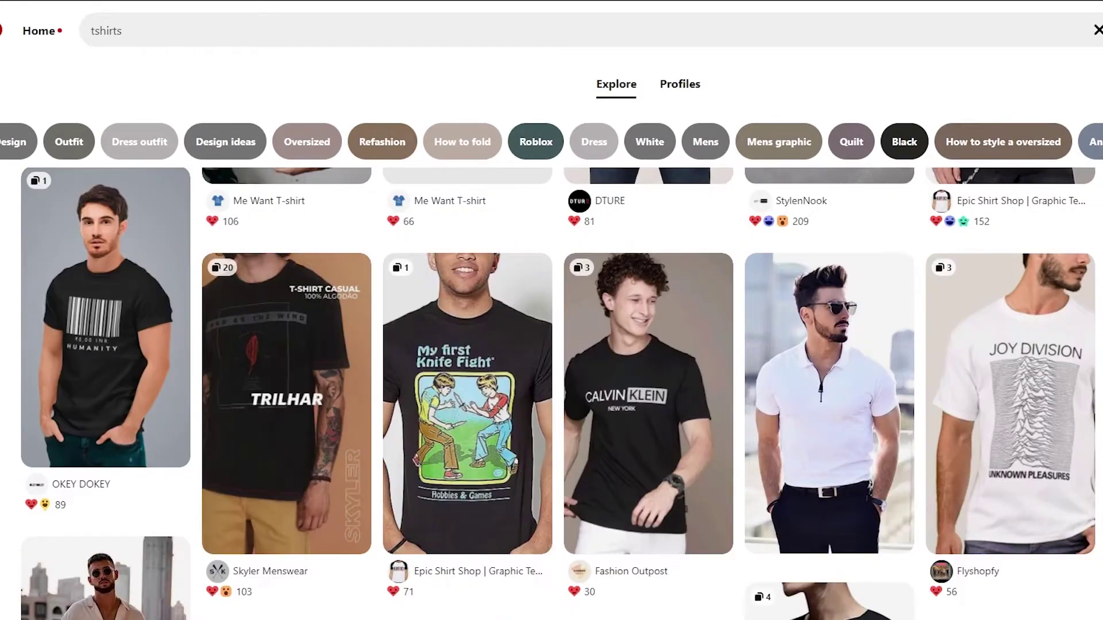
pyautogui.scroll(10, 551, 374)
pyautogui.scroll(5, 633, 432)
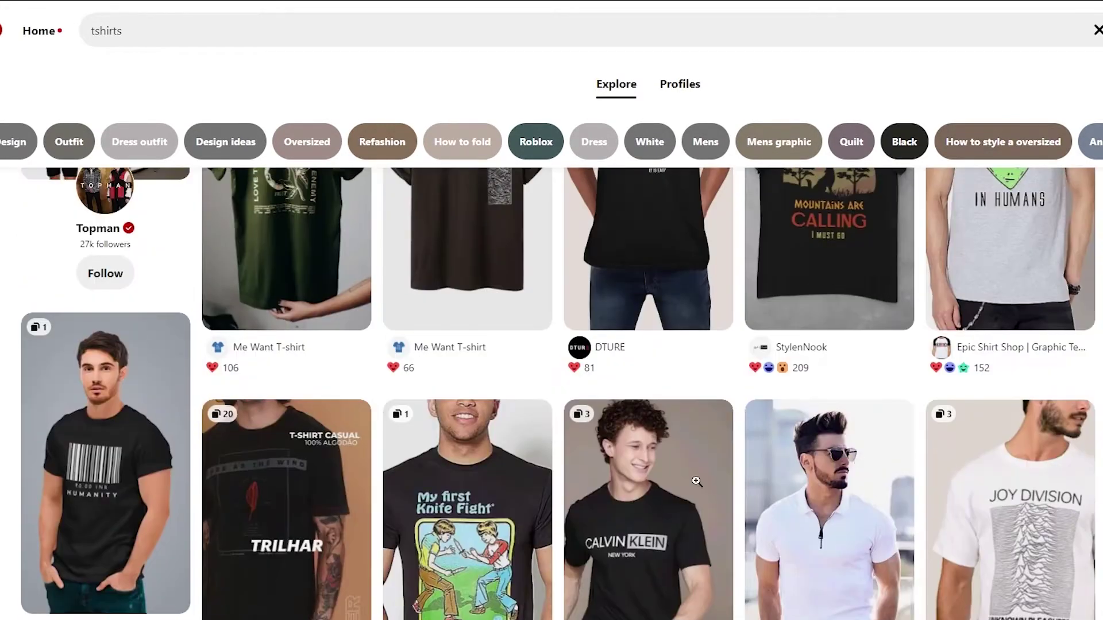
pyautogui.scroll(-9, 634, 432)
pyautogui.scroll(-10, 633, 430)
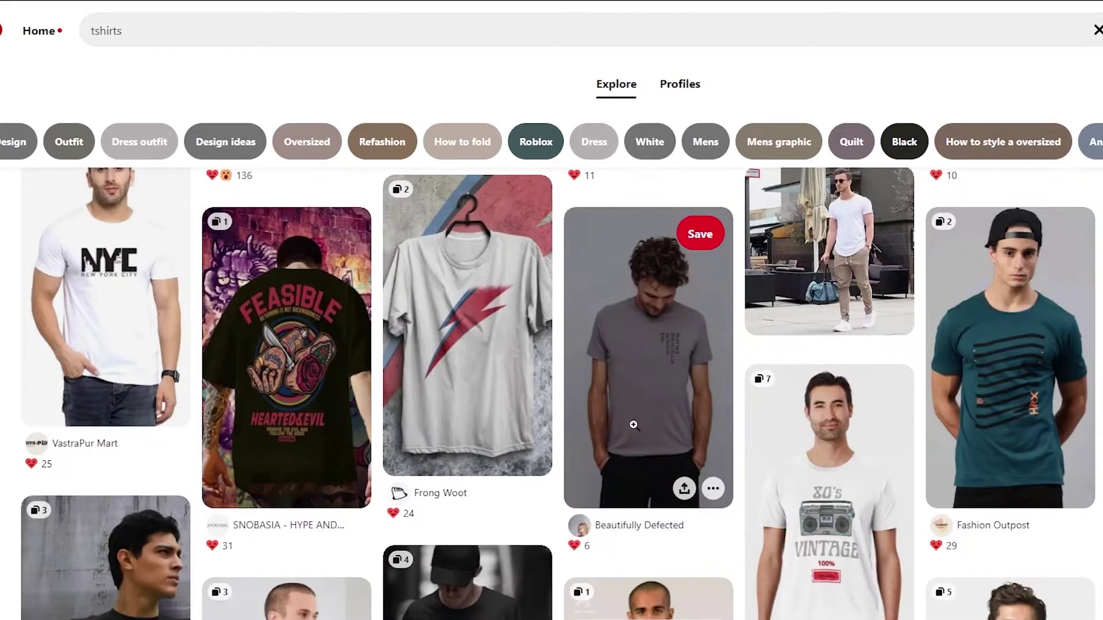
pyautogui.scroll(-6, 633, 425)
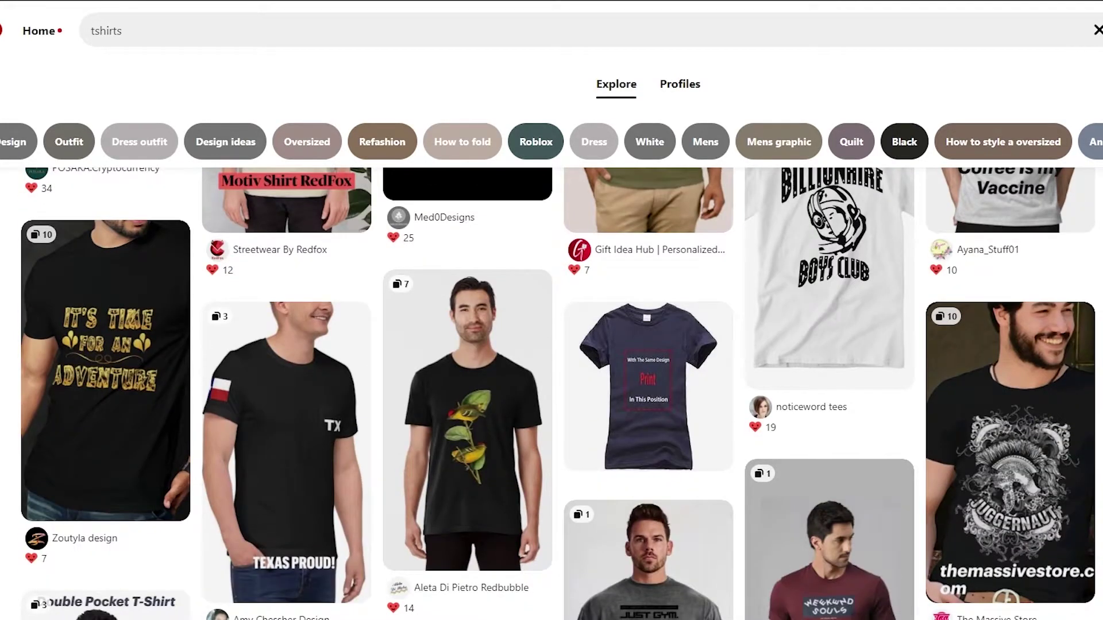
pyautogui.scroll(-5, 415, 472)
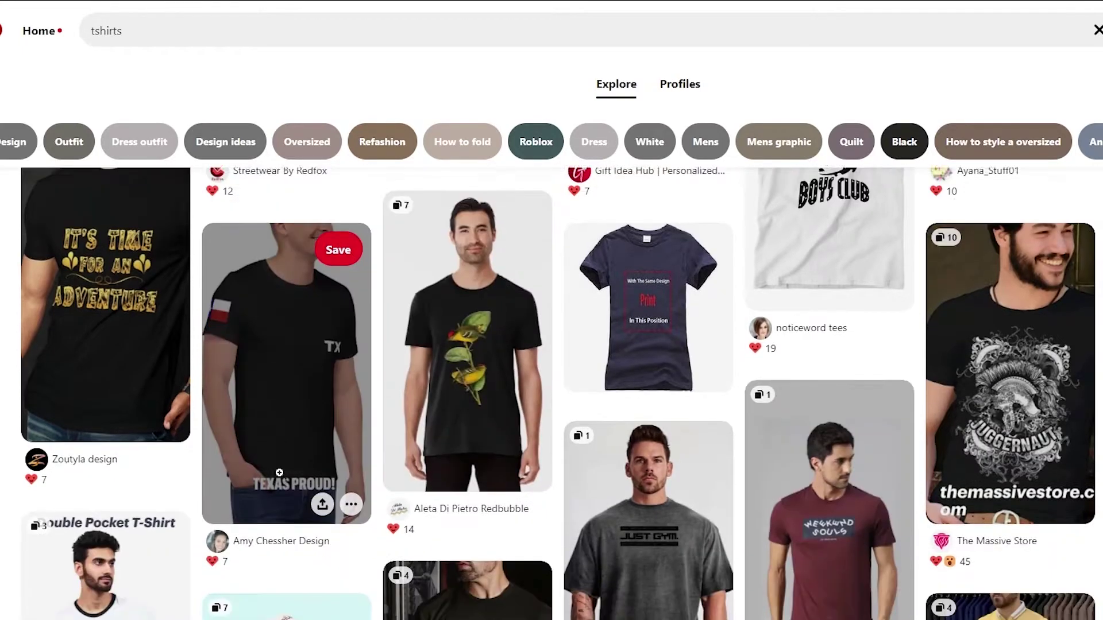
pyautogui.scroll(-5, 626, 423)
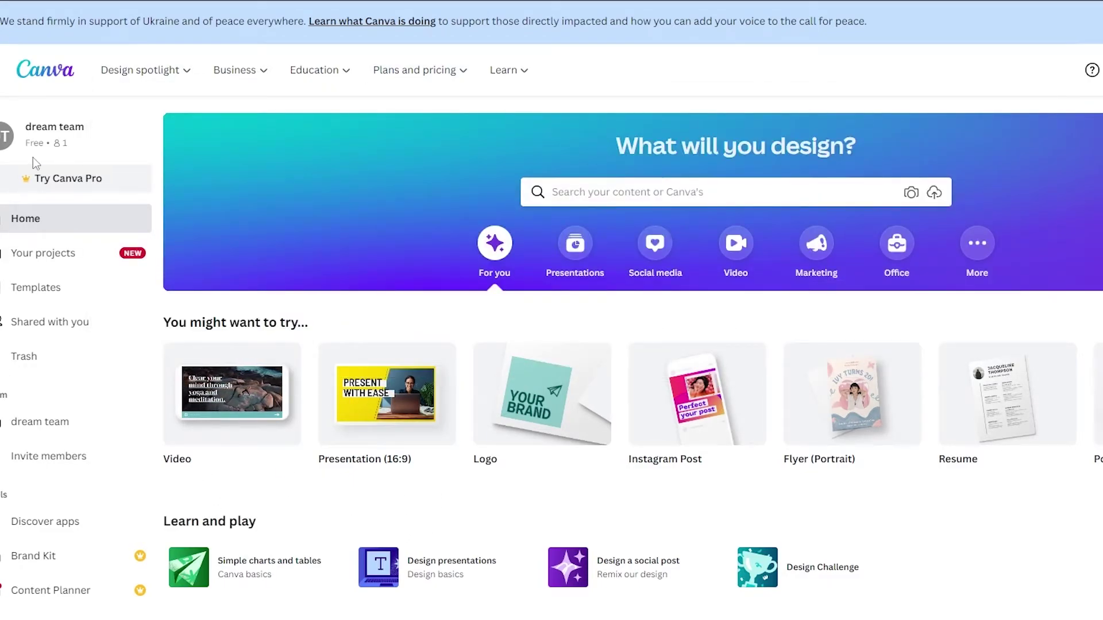
# Step: Switch to Canva, search for "tshirts" and look through the T-shirt templates for design ideas
pyautogui.click(619, 191)
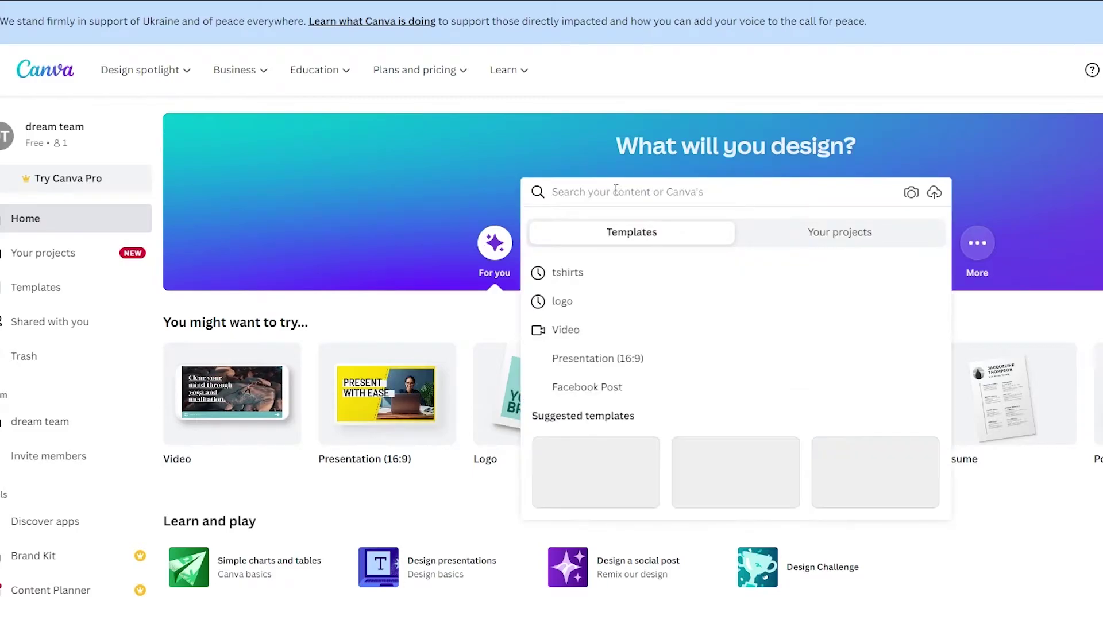
pyautogui.press('Escape')
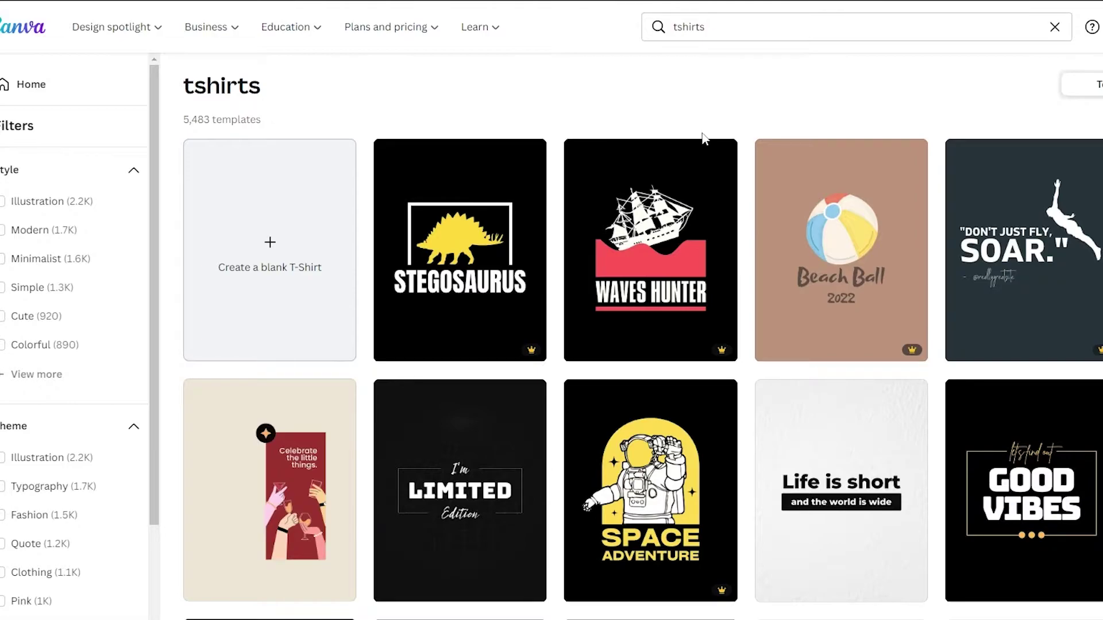
pyautogui.scroll(-3, 804, 368)
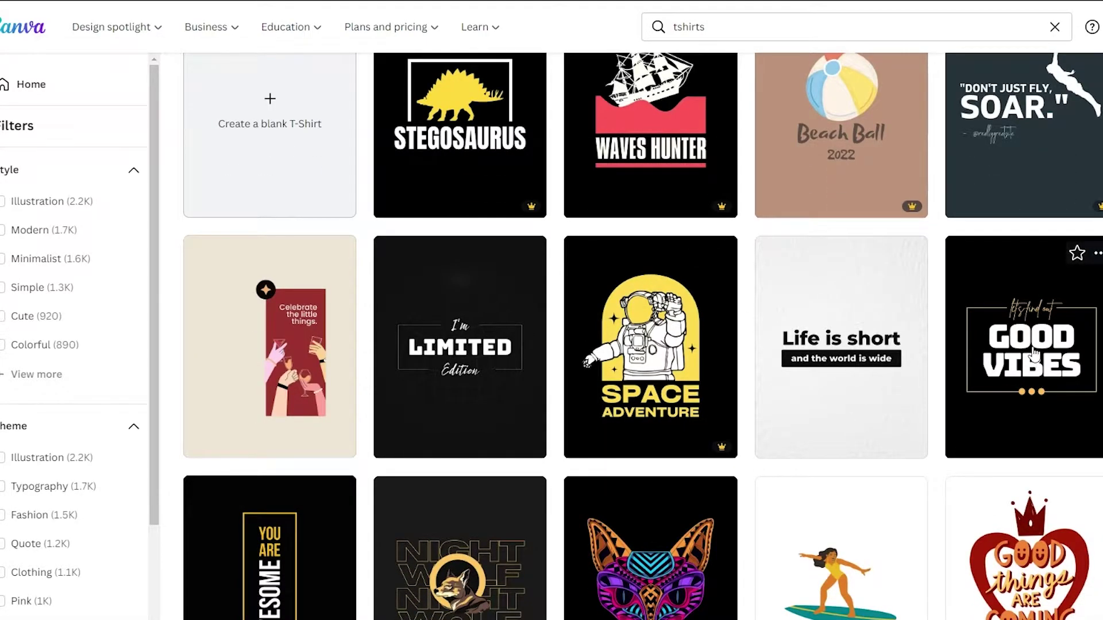
pyautogui.scroll(-5, 1034, 353)
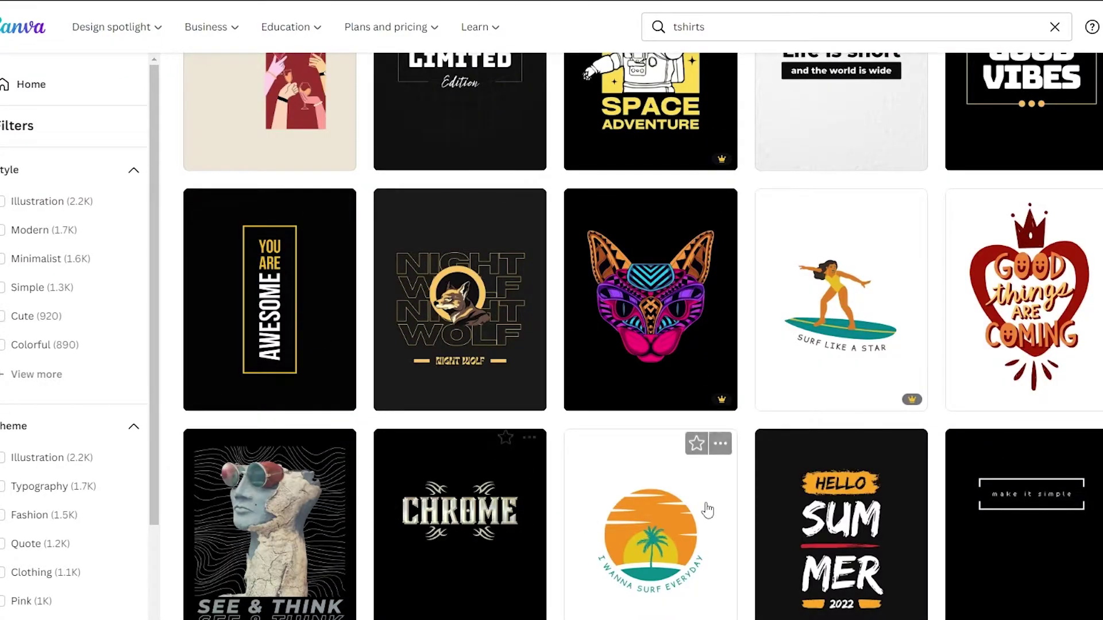
pyautogui.scroll(-3, 708, 510)
pyautogui.scroll(-4, 817, 490)
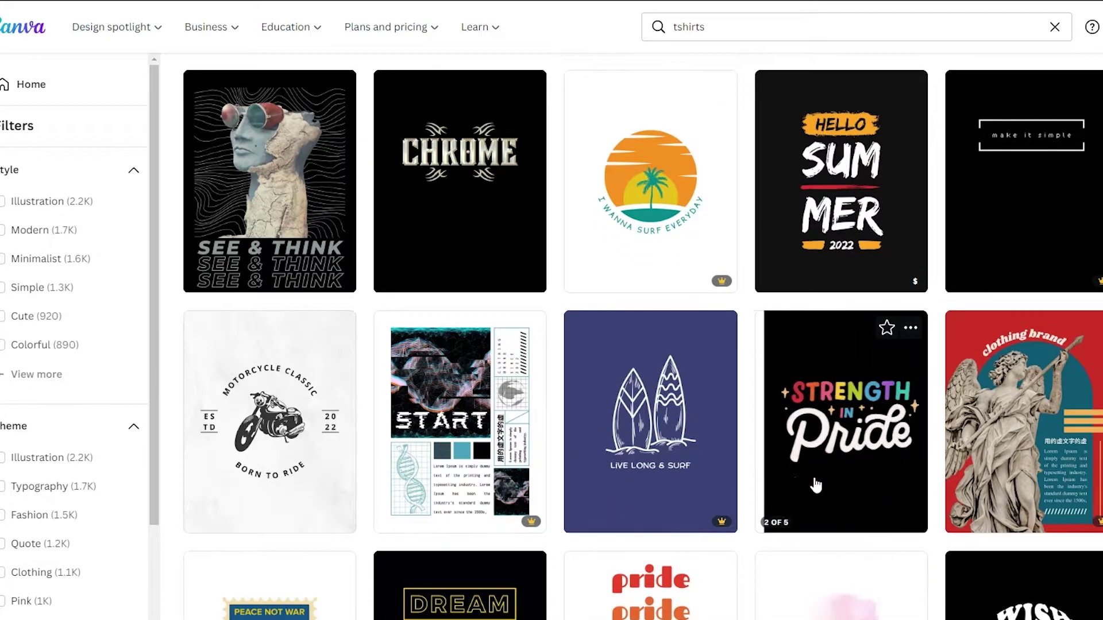
pyautogui.click(280, 459)
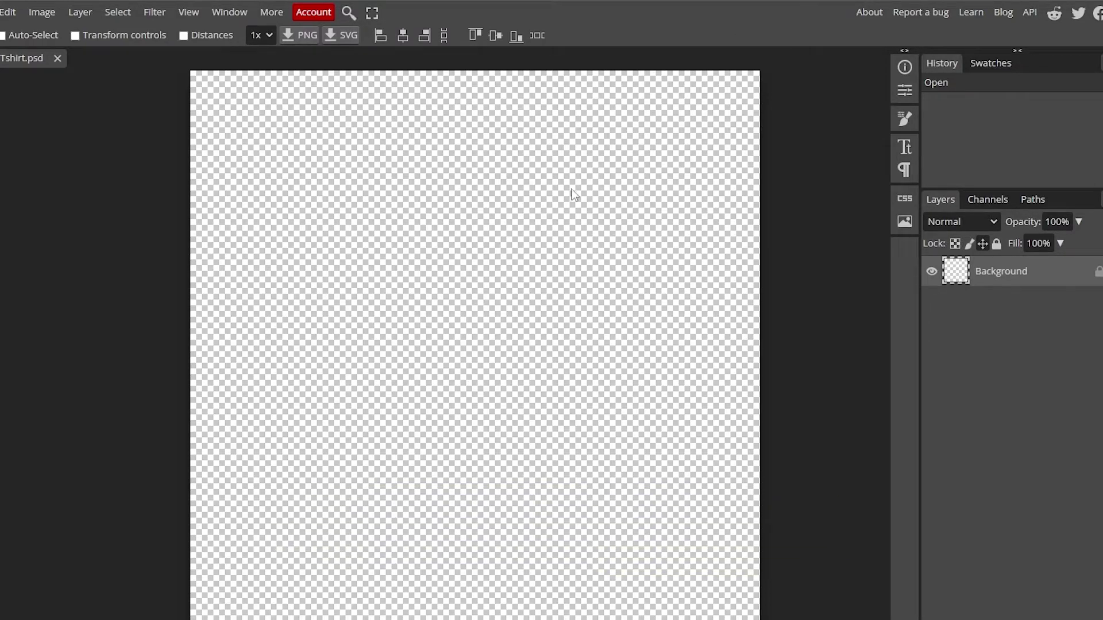
# Step: Open Pixabay's "png" image results in a new browser tab and look through them for a transparent image to use
pyautogui.hotkey('ctrl', 't')
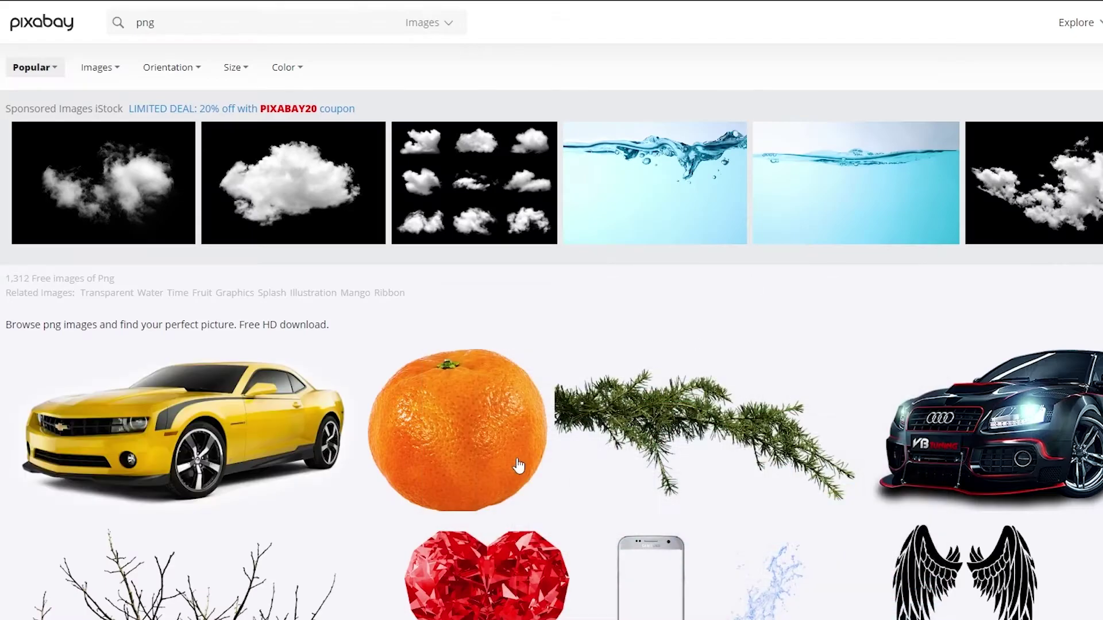
pyautogui.scroll(-6, 519, 467)
pyautogui.scroll(-4, 520, 467)
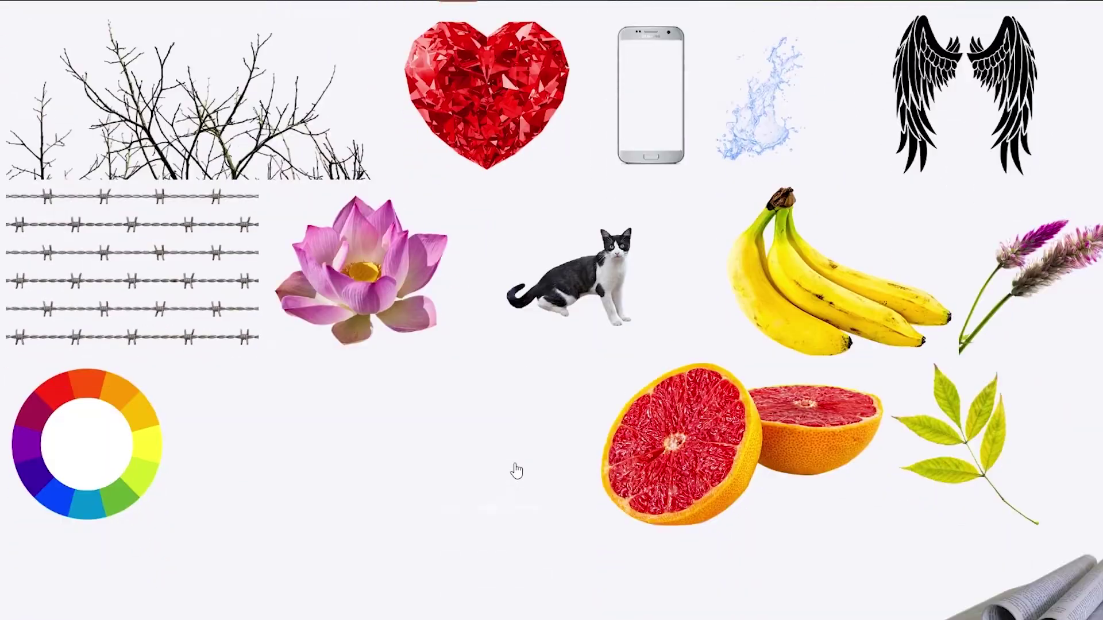
pyautogui.scroll(-2, 513, 467)
pyautogui.scroll(10, 513, 476)
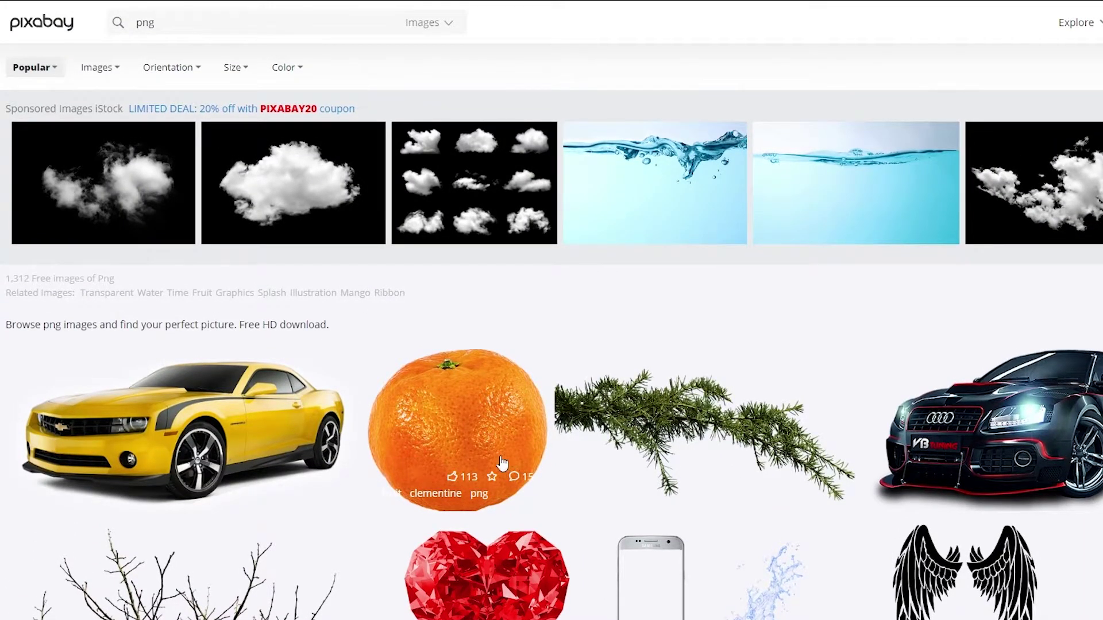
pyautogui.scroll(-20, 501, 463)
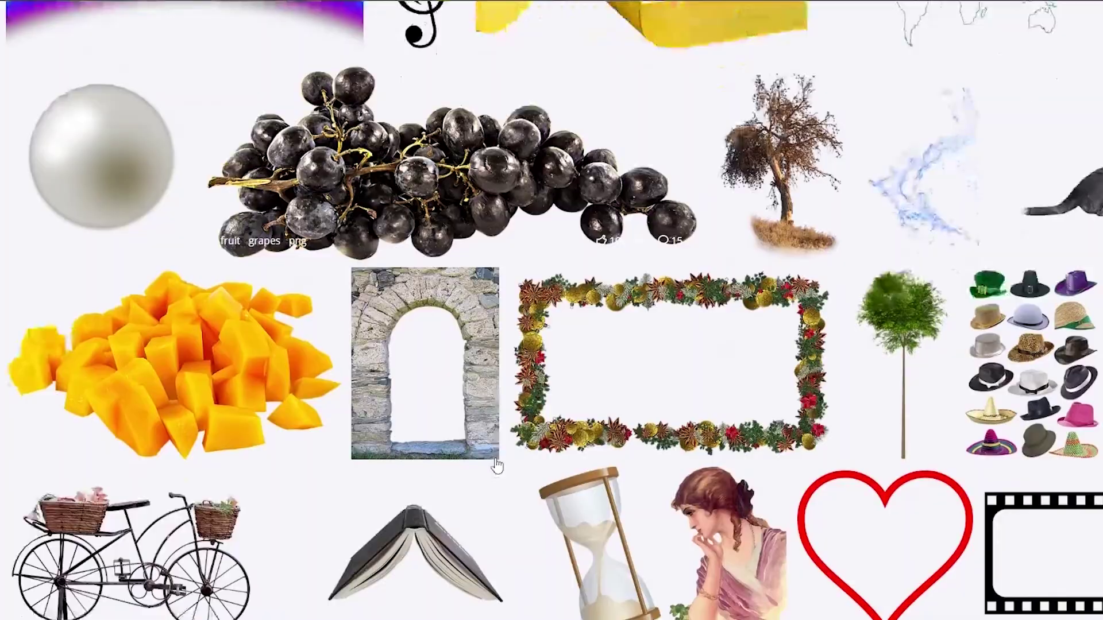
pyautogui.scroll(-6, 497, 465)
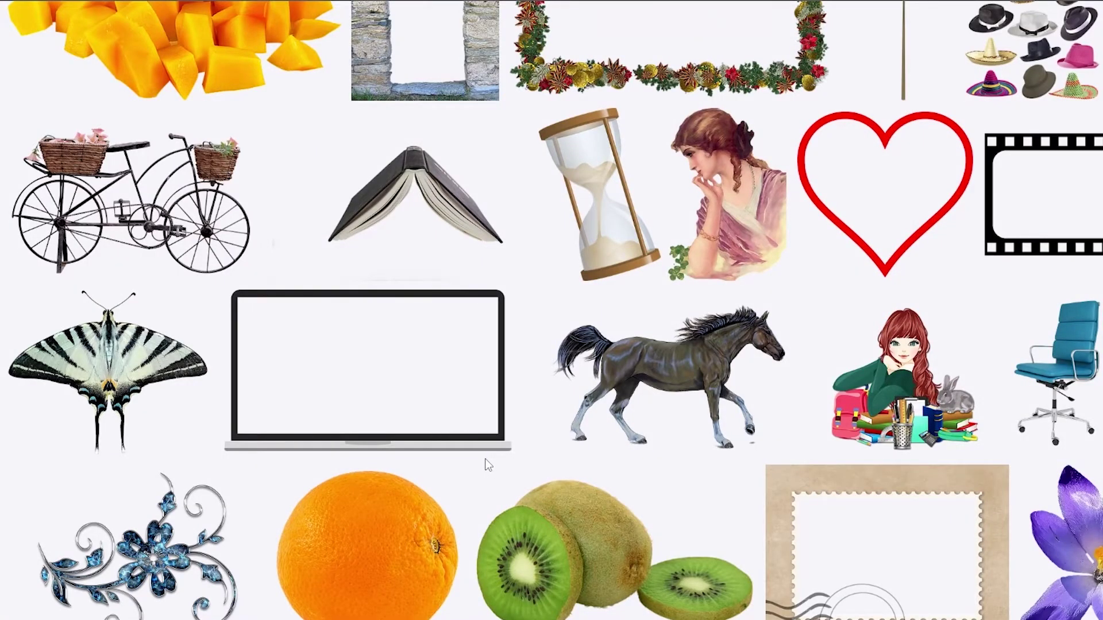
pyautogui.scroll(-8, 487, 465)
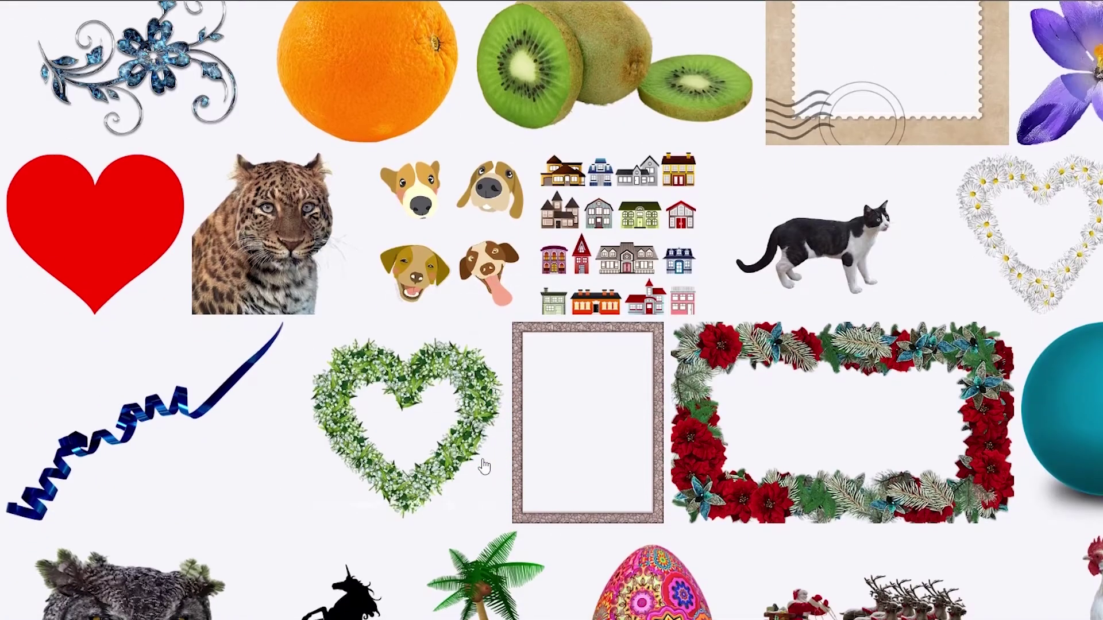
pyautogui.scroll(-5, 484, 467)
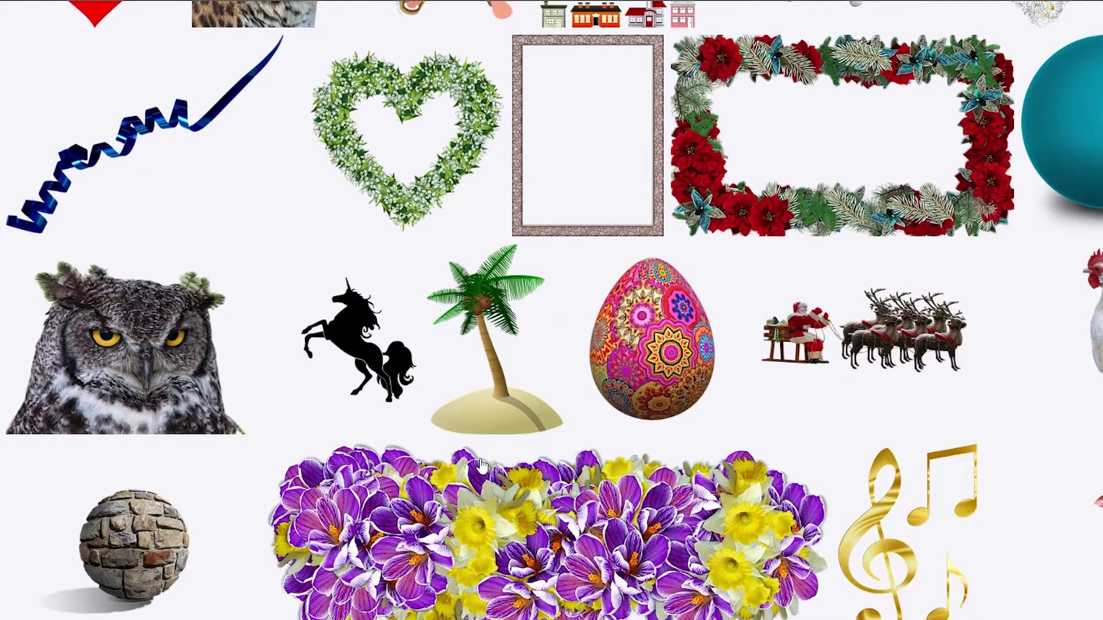
pyautogui.scroll(-5, 481, 466)
pyautogui.scroll(-4, 482, 465)
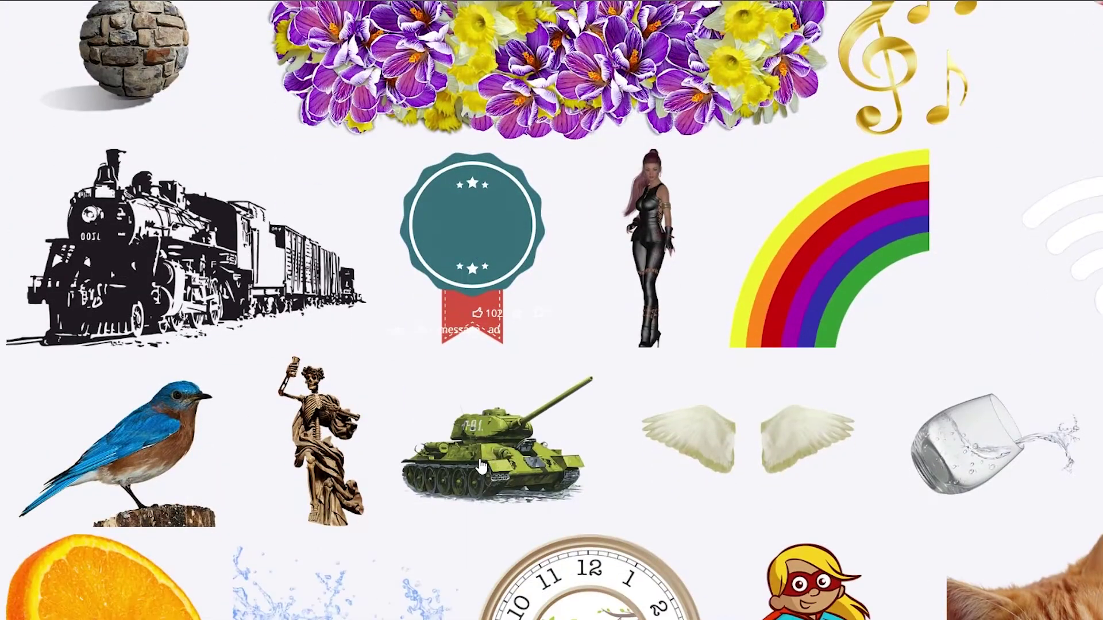
pyautogui.scroll(-5, 481, 467)
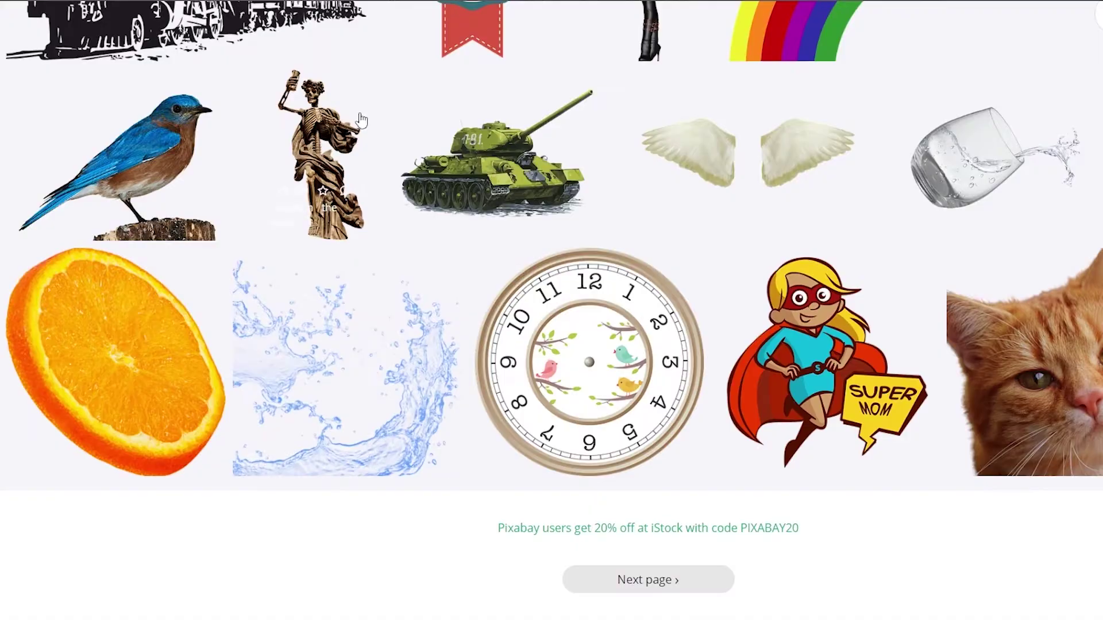
# Step: Open the skeleton statue image on Pixabay and show its free download sizes
pyautogui.click(330, 124)
pyautogui.scroll(-5, 625, 254)
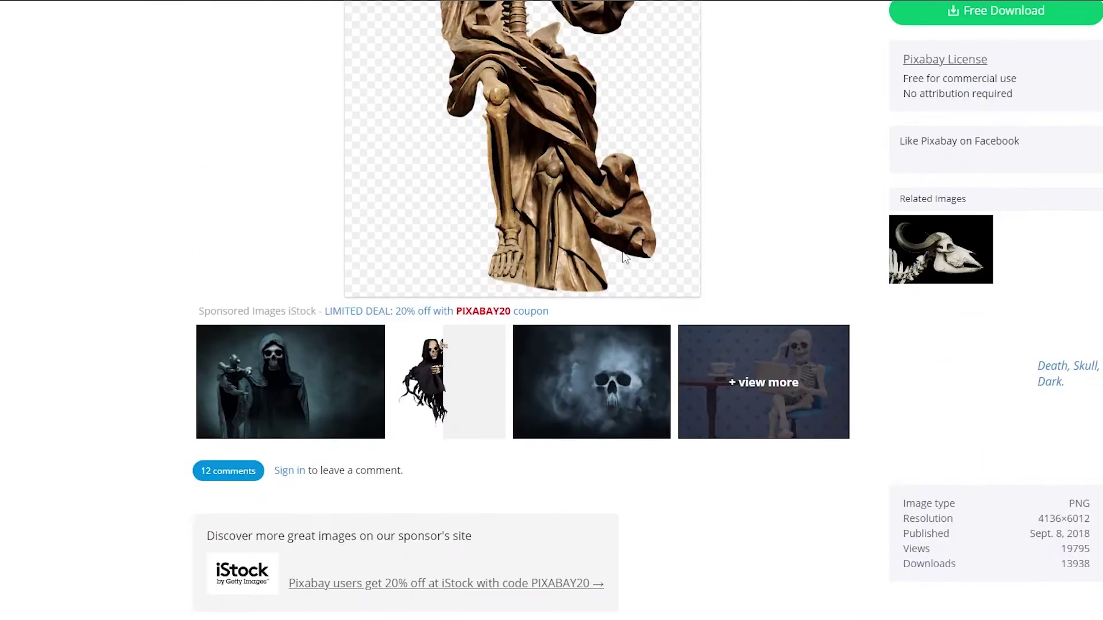
pyautogui.scroll(5, 624, 253)
pyautogui.click(1007, 303)
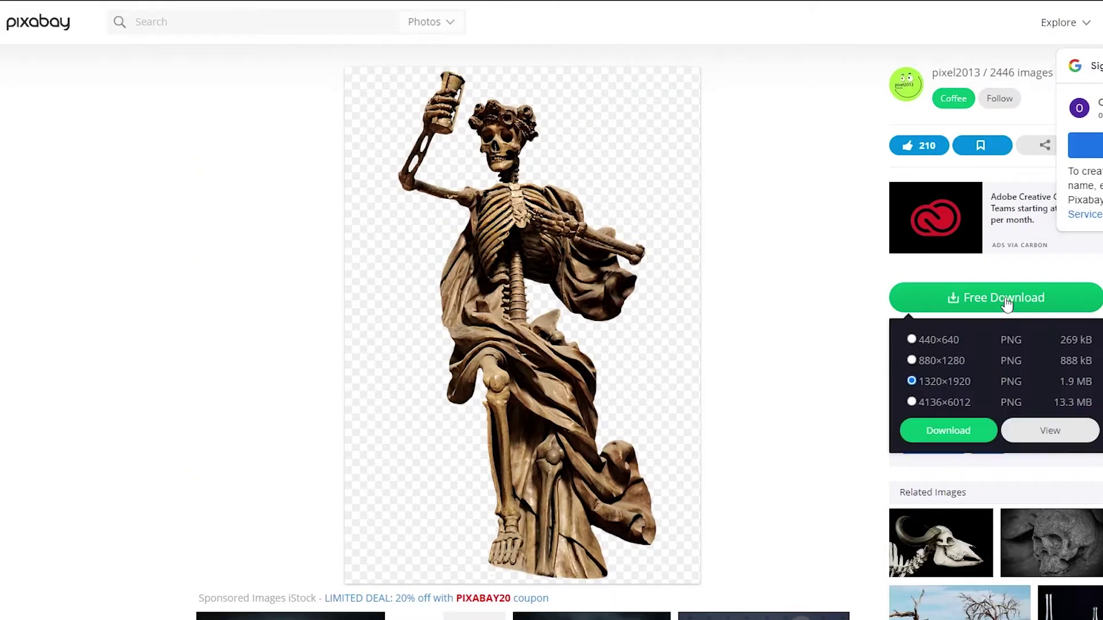
# Step: Try to download the skeleton image at 4136×6012
pyautogui.click(937, 405)
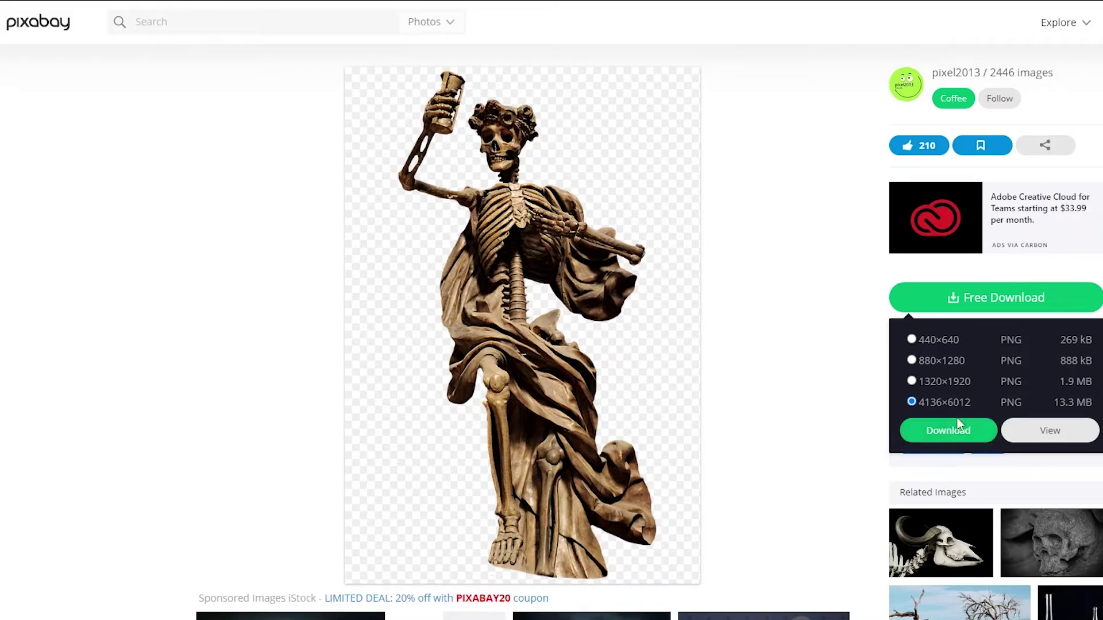
pyautogui.click(958, 438)
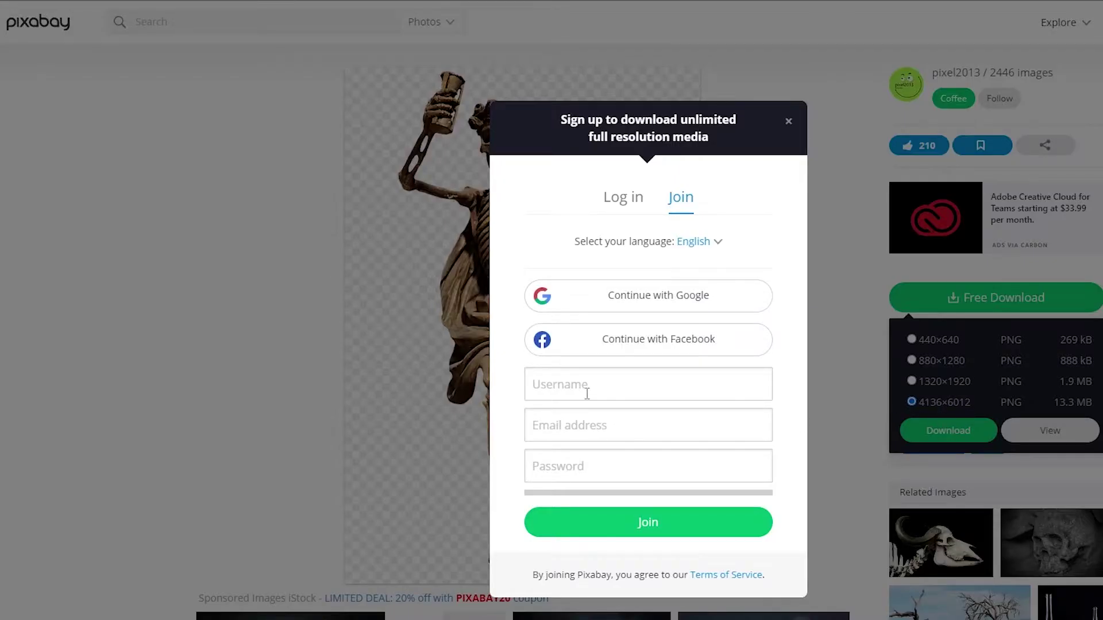
pyautogui.click(945, 408)
# Step: Download the skeleton image at 1320×1920 and save it as skeleton-ga693dfecb_1920.png in the Downloads folder
pyautogui.click(936, 382)
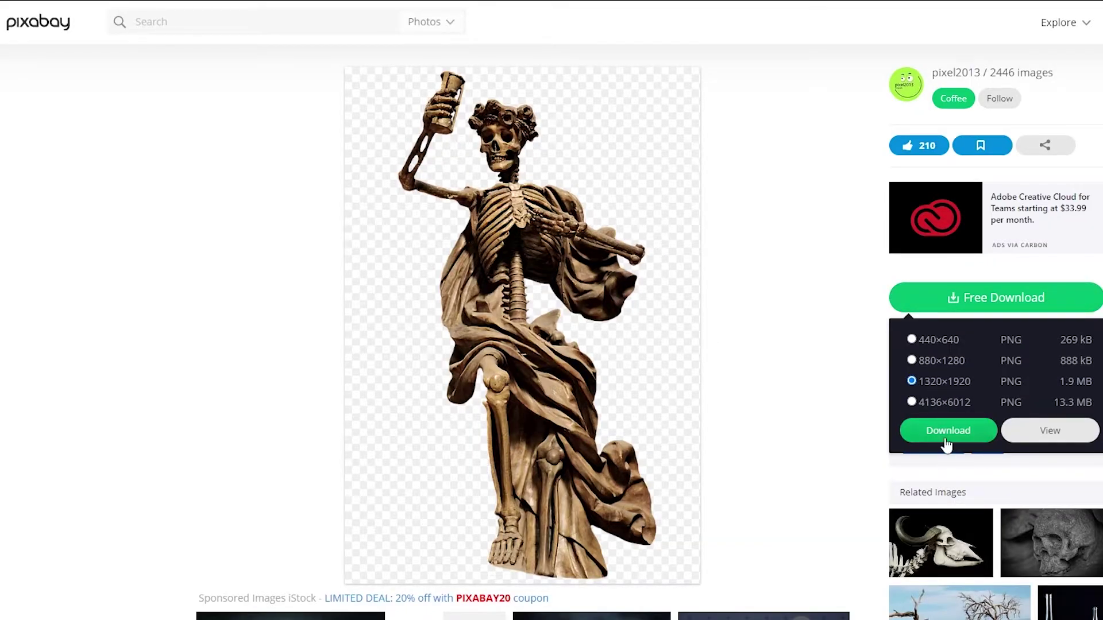
pyautogui.click(947, 434)
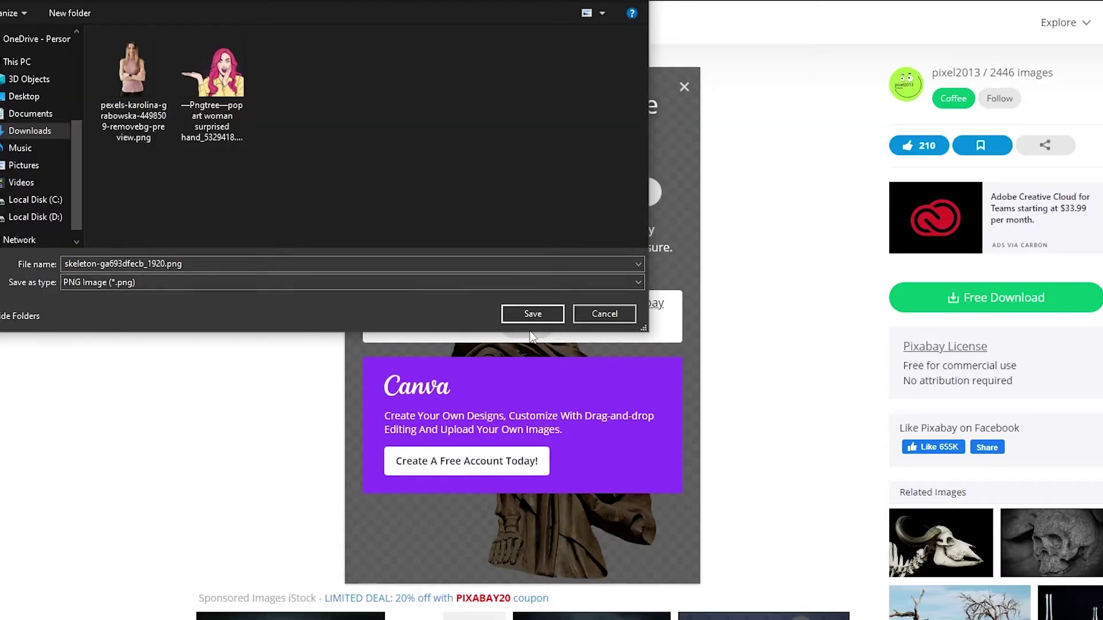
pyautogui.click(538, 314)
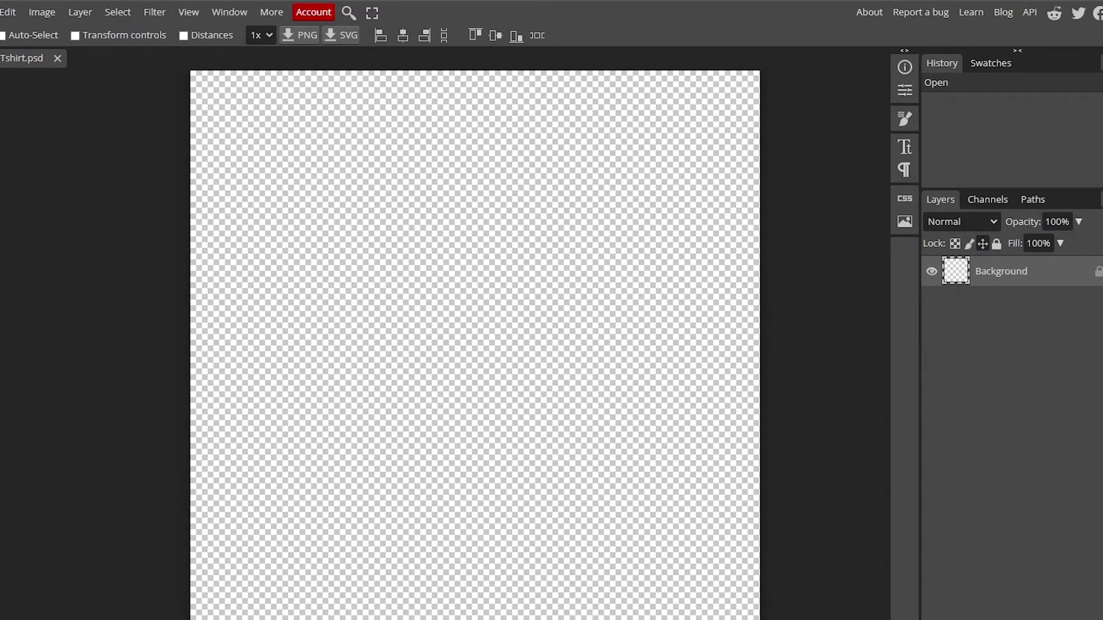
# Step: Place the downloaded skeleton image from the file explorer onto the T-shirt canvas as a new layer
pyautogui.moveTo(681, 610)
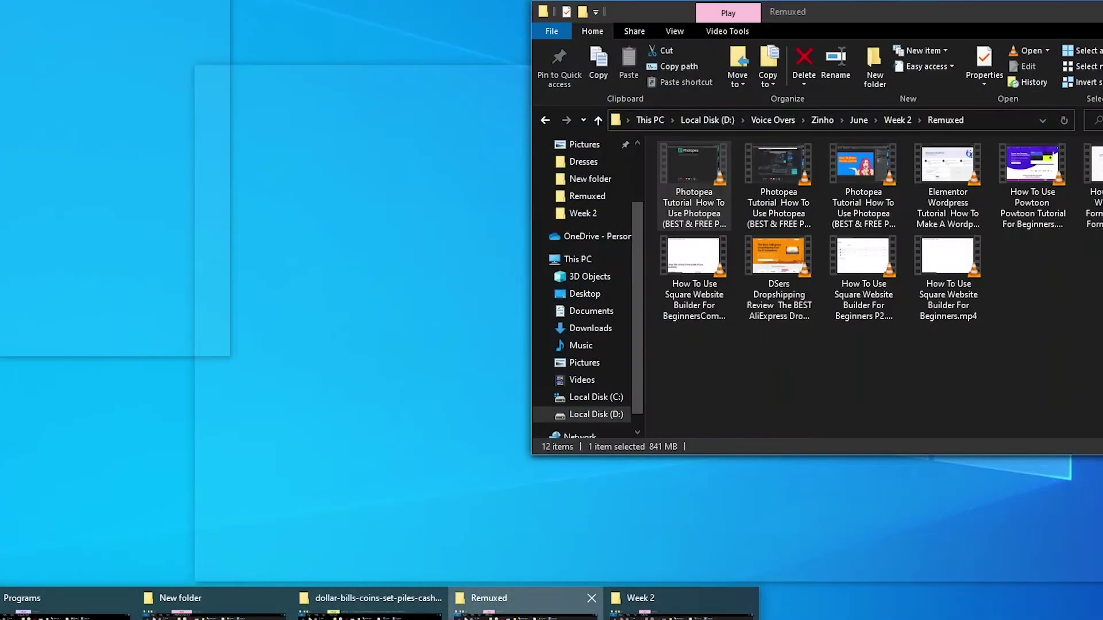
pyautogui.click(213, 606)
pyautogui.moveTo(529, 336); pyautogui.dragTo(440, 319)
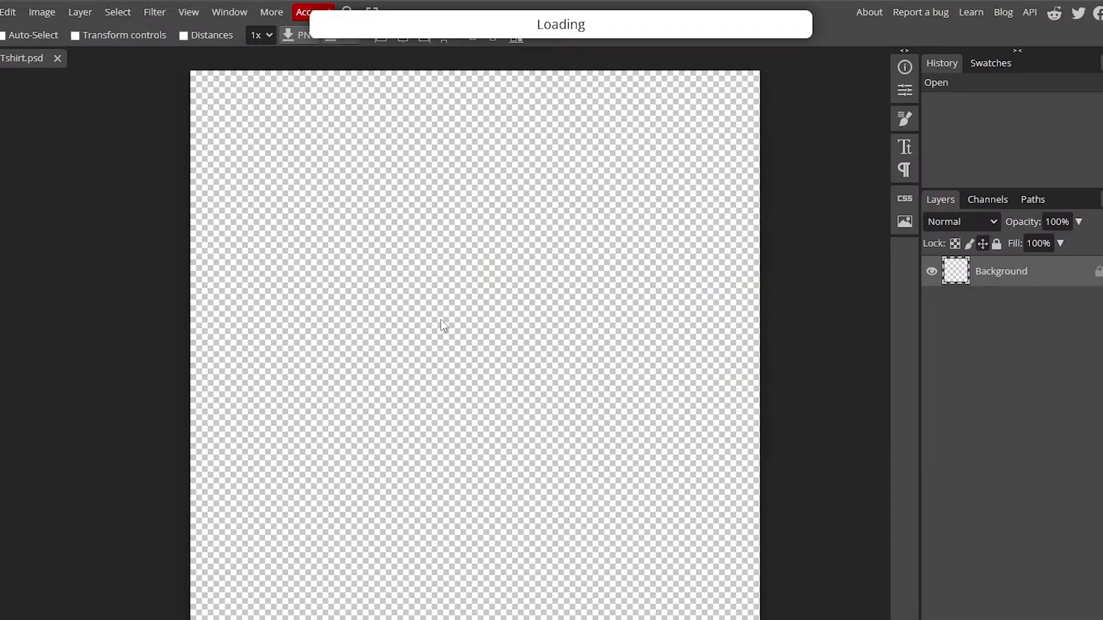
pyautogui.scroll(-2, 454, 331)
pyautogui.scroll(4, 529, 322)
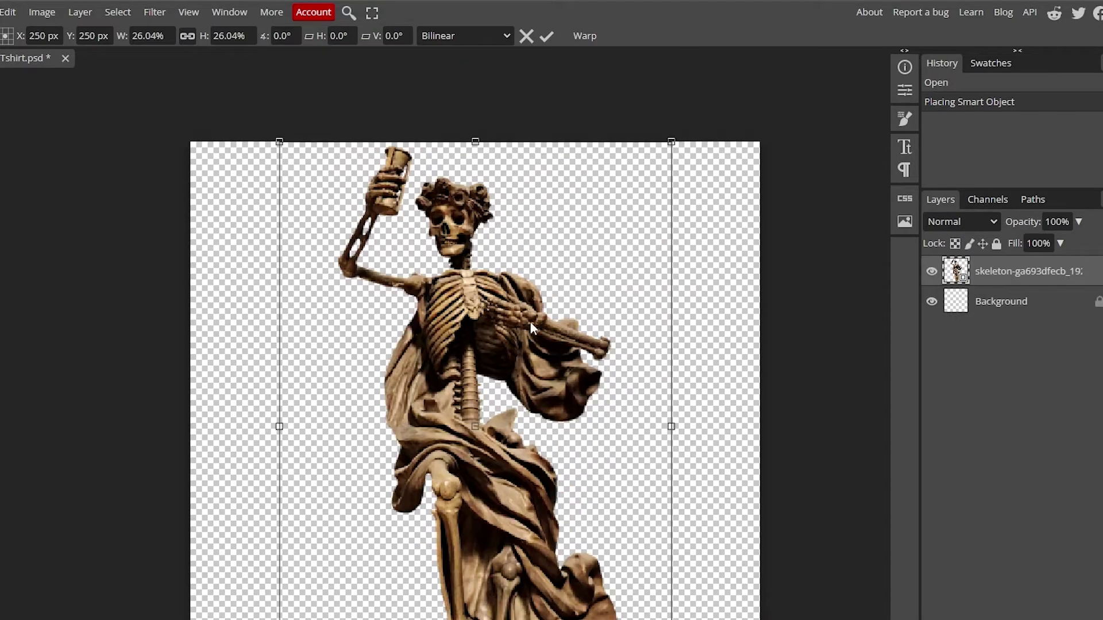
# Step: Scale the placed skeleton to about 24.5% and position it at about X 256 px, Y 318 px, leaving room above it
pyautogui.moveTo(509, 309); pyautogui.dragTo(513, 360)
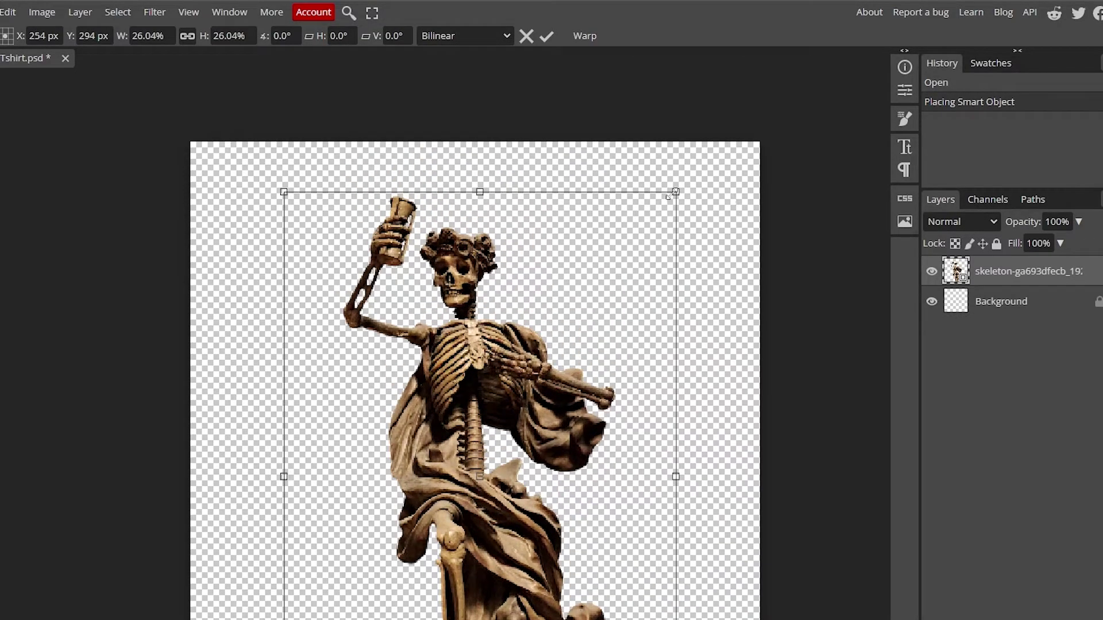
pyautogui.moveTo(669, 197); pyautogui.dragTo(499, 453)
pyautogui.moveTo(433, 472); pyautogui.dragTo(491, 300)
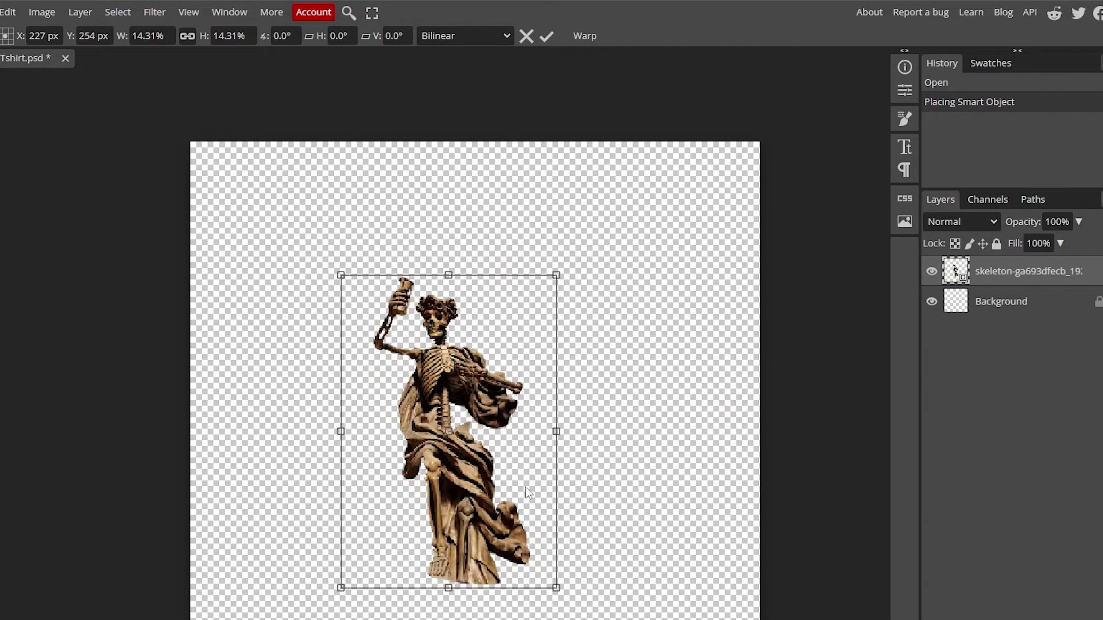
pyautogui.moveTo(525, 488); pyautogui.dragTo(521, 498)
pyautogui.moveTo(553, 600); pyautogui.dragTo(597, 618)
pyautogui.scroll(-1, 590, 408)
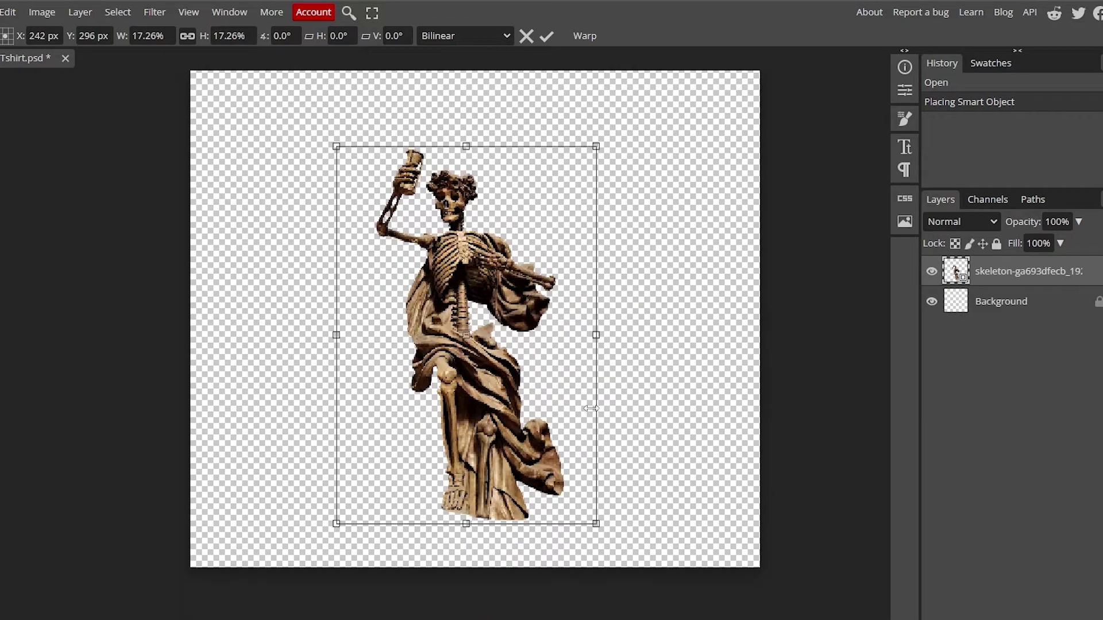
pyautogui.scroll(1, 590, 409)
pyautogui.moveTo(532, 392); pyautogui.dragTo(531, 285)
pyautogui.moveTo(596, 475); pyautogui.dragTo(704, 619)
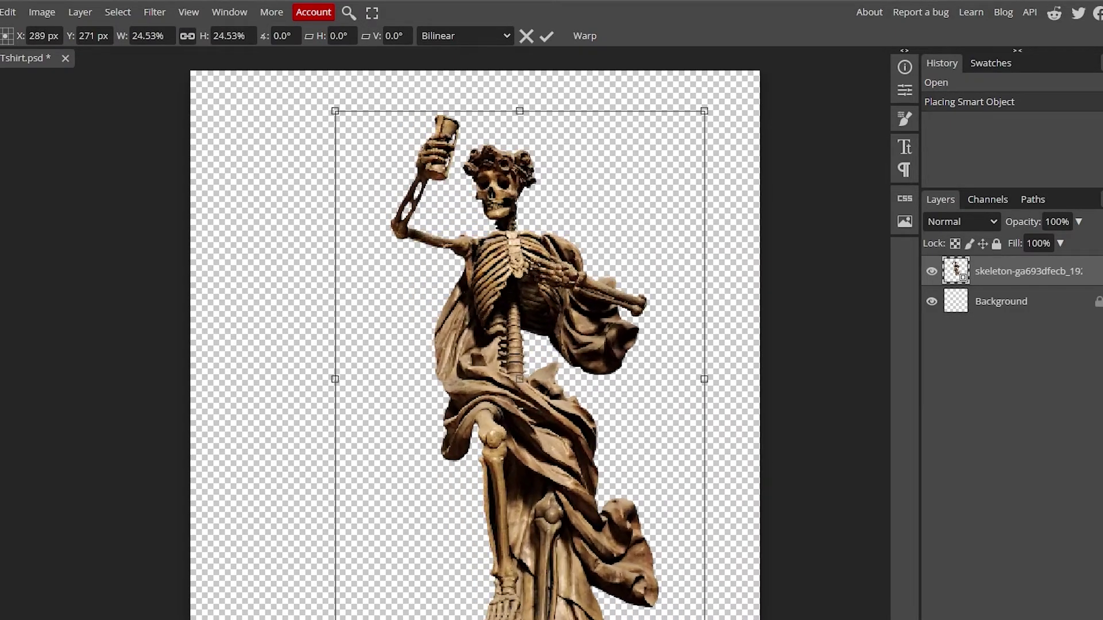
pyautogui.moveTo(618, 564); pyautogui.dragTo(590, 611)
pyautogui.press('Down')
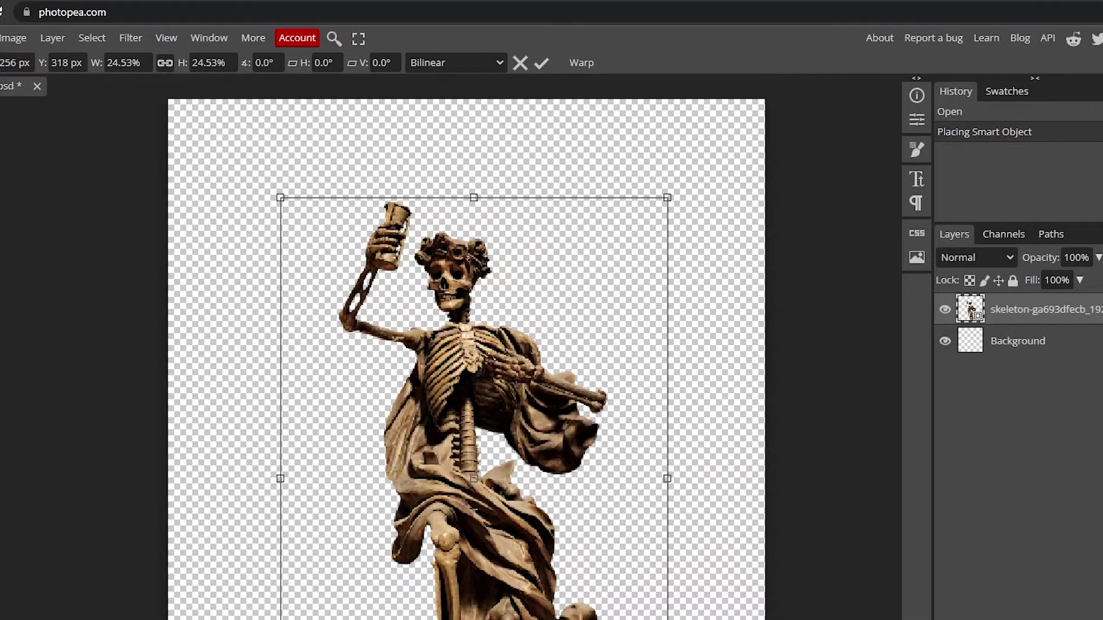
# Step: Search Google for "latin phrases" in a new browser tab and open Mondly's article on 50 cool Latin phrases
pyautogui.hotkey('ctrl', 't')
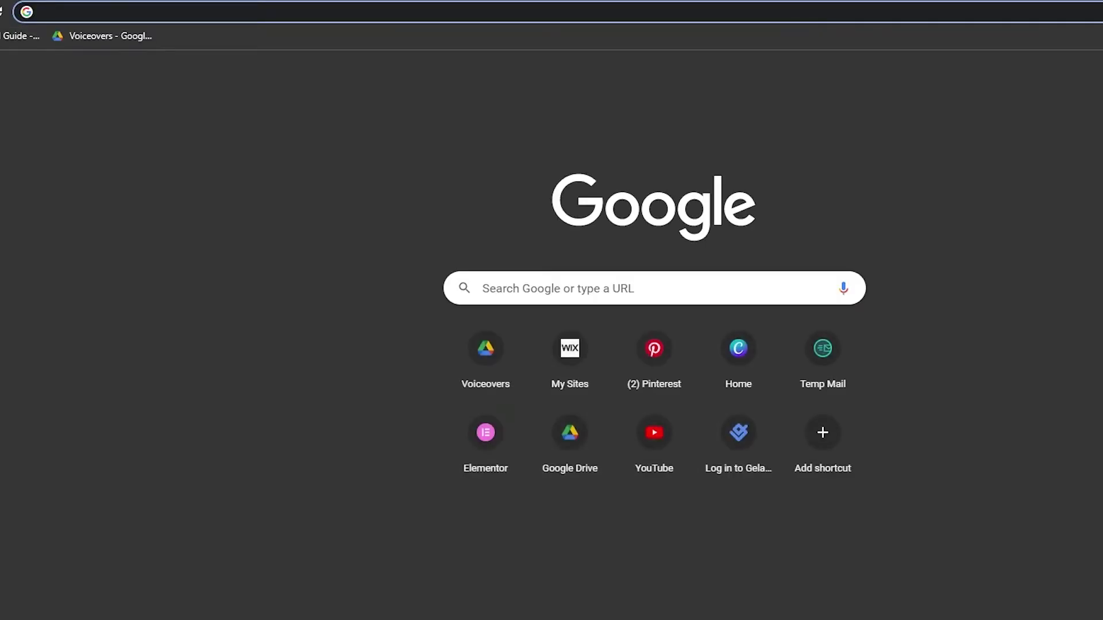
pyautogui.write('latin p')
pyautogui.press('Down')
pyautogui.press('Return')
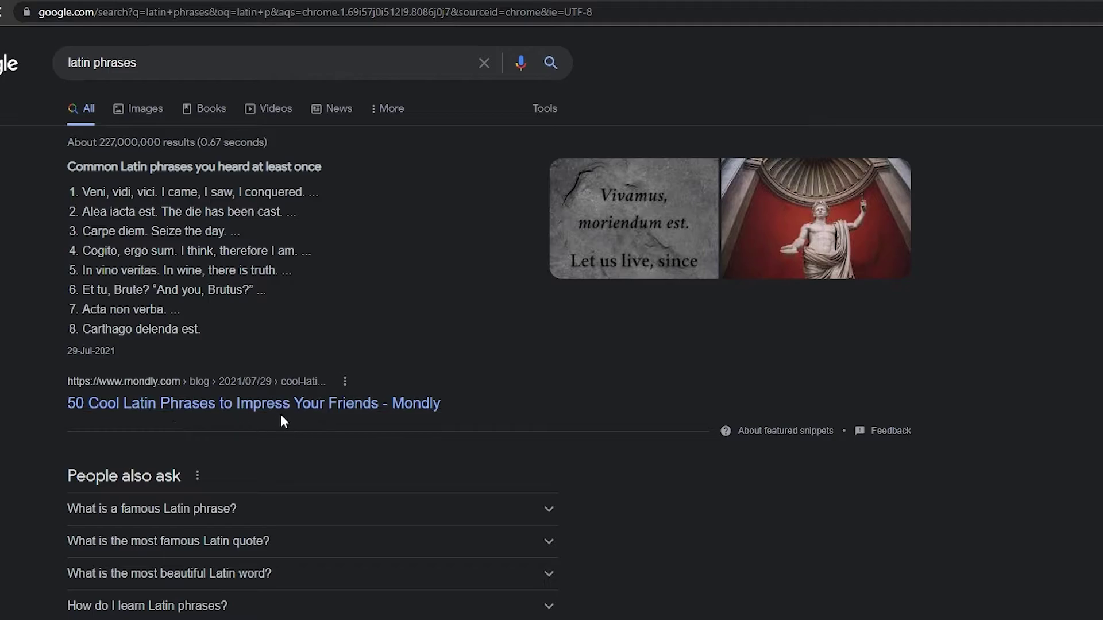
pyautogui.click(278, 412)
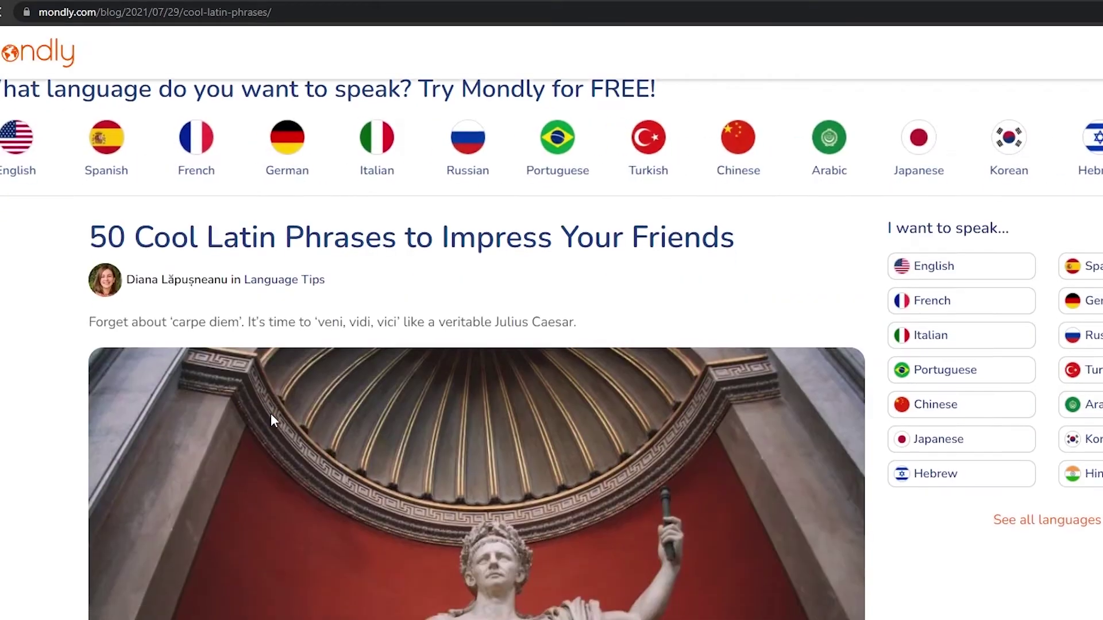
# Step: Find the article's list of common Latin phrases and copy the phrase "Veni, vidi, vici."
pyautogui.scroll(-15, 276, 416)
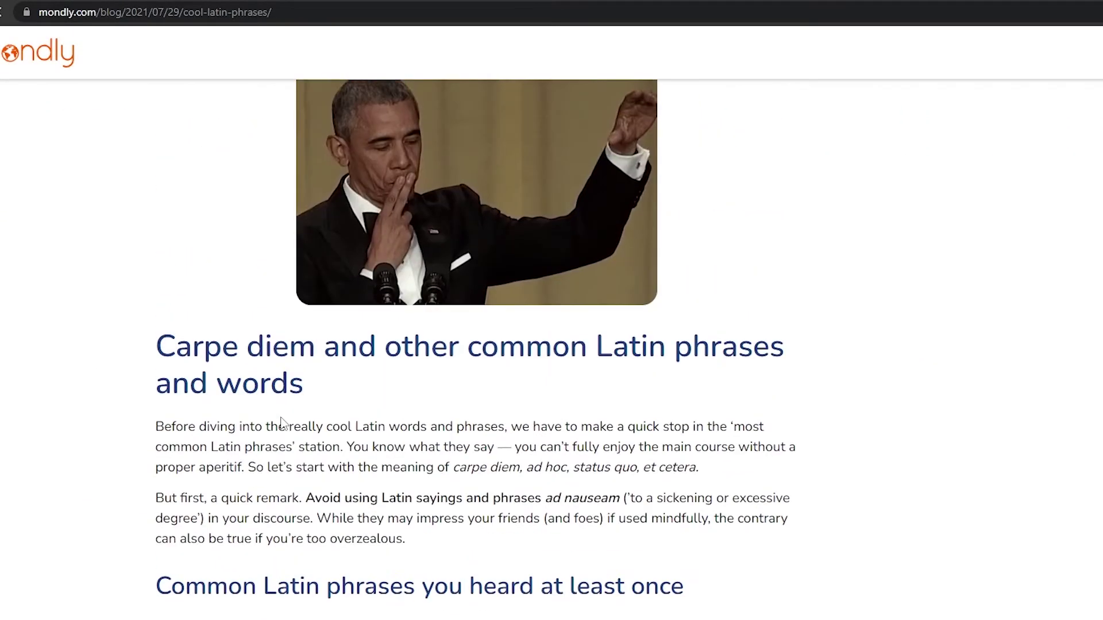
pyautogui.scroll(-6, 282, 422)
pyautogui.moveTo(171, 283); pyautogui.dragTo(253, 284)
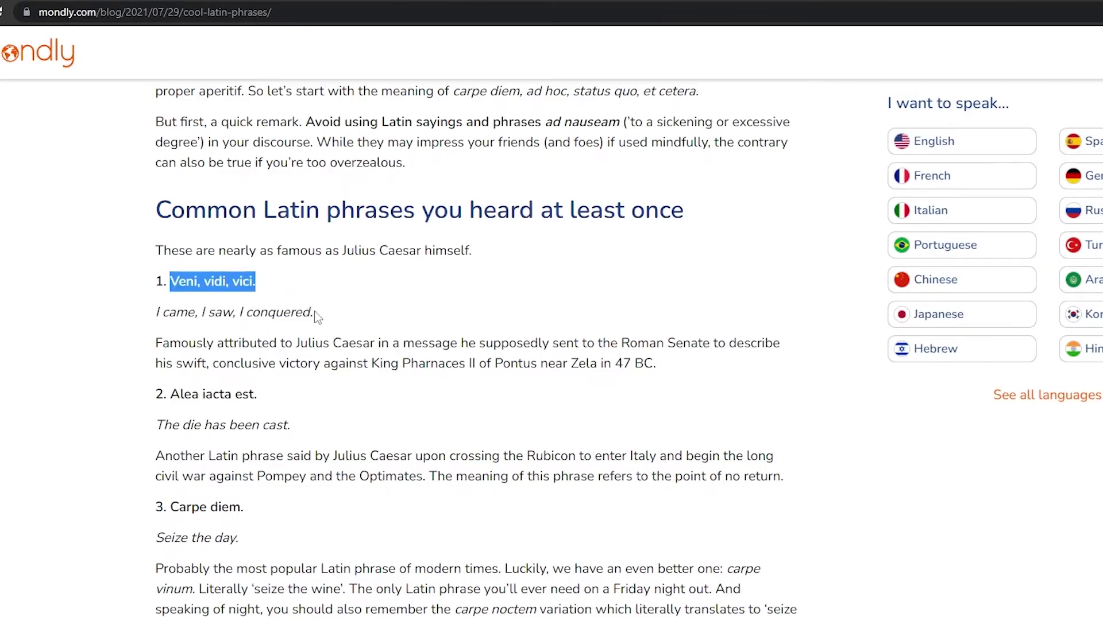
pyautogui.moveTo(318, 316); pyautogui.dragTo(171, 285)
pyautogui.click(156, 313)
pyautogui.click(270, 282)
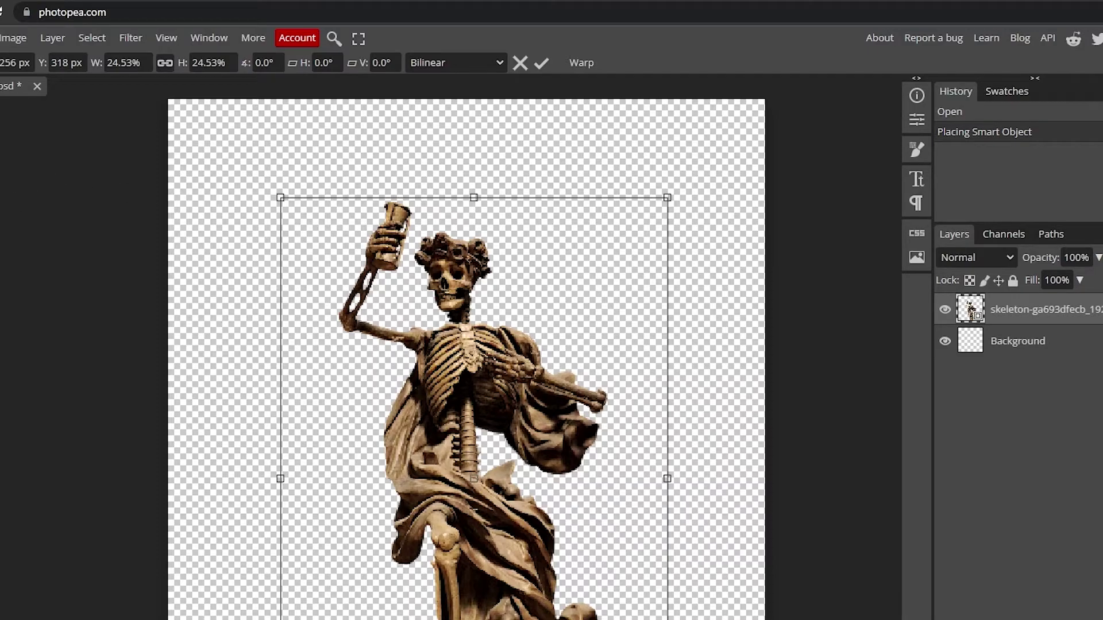
# Step: Apply the skeleton's transform in Photopea and add the text "Veni, vidi, vici." above the skeleton over a new empty layer
pyautogui.press('Return')
pyautogui.hotkey('ctrl', 'shift', 'n')
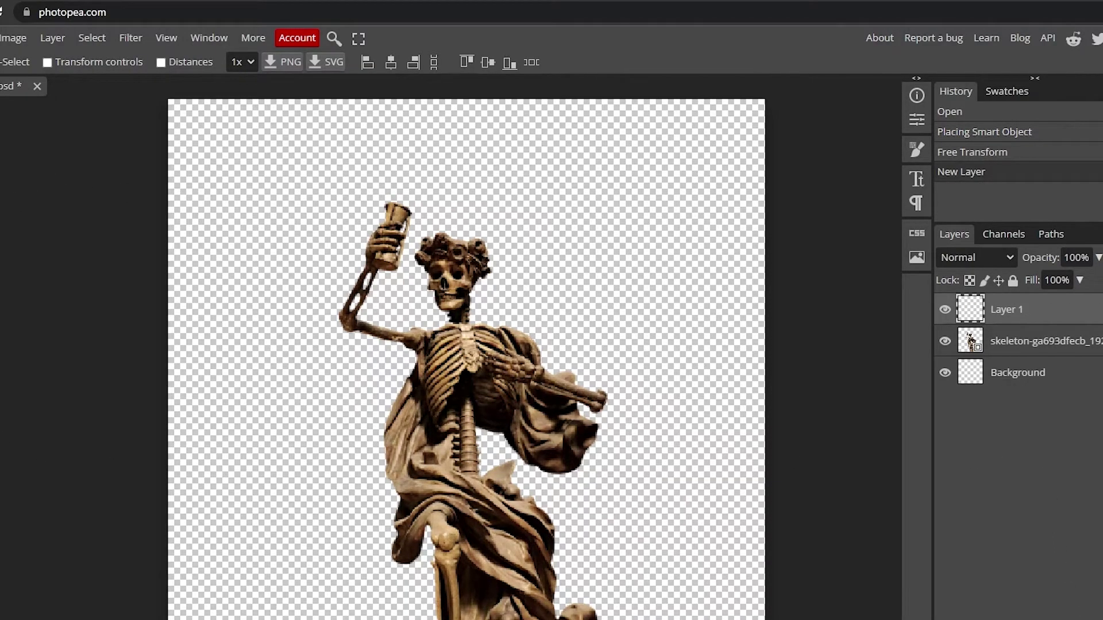
pyautogui.press('t')
pyautogui.click(342, 184)
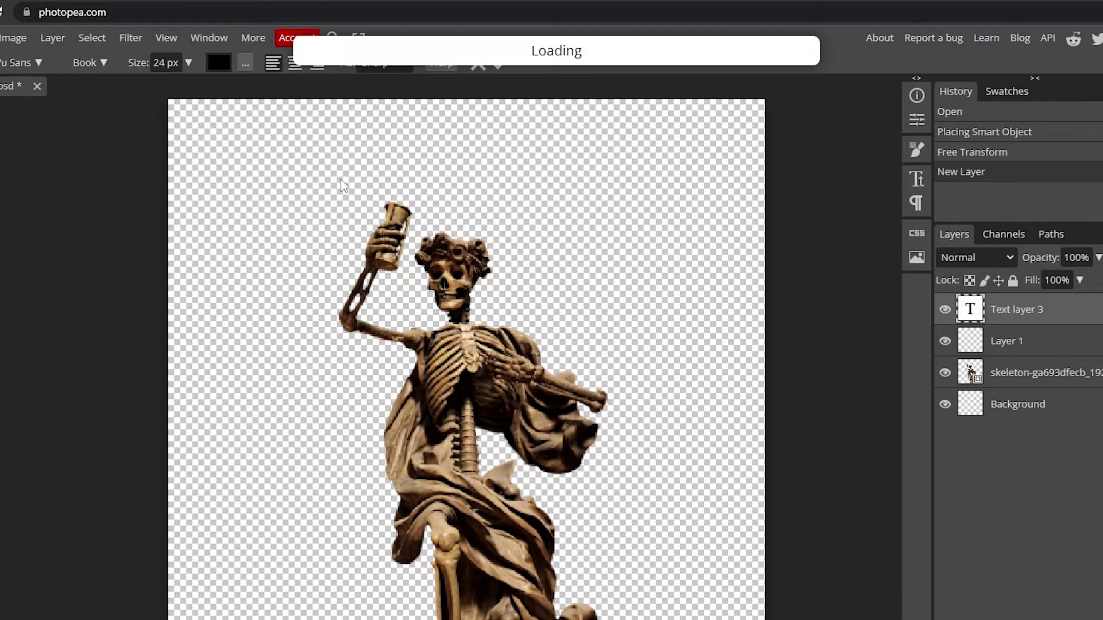
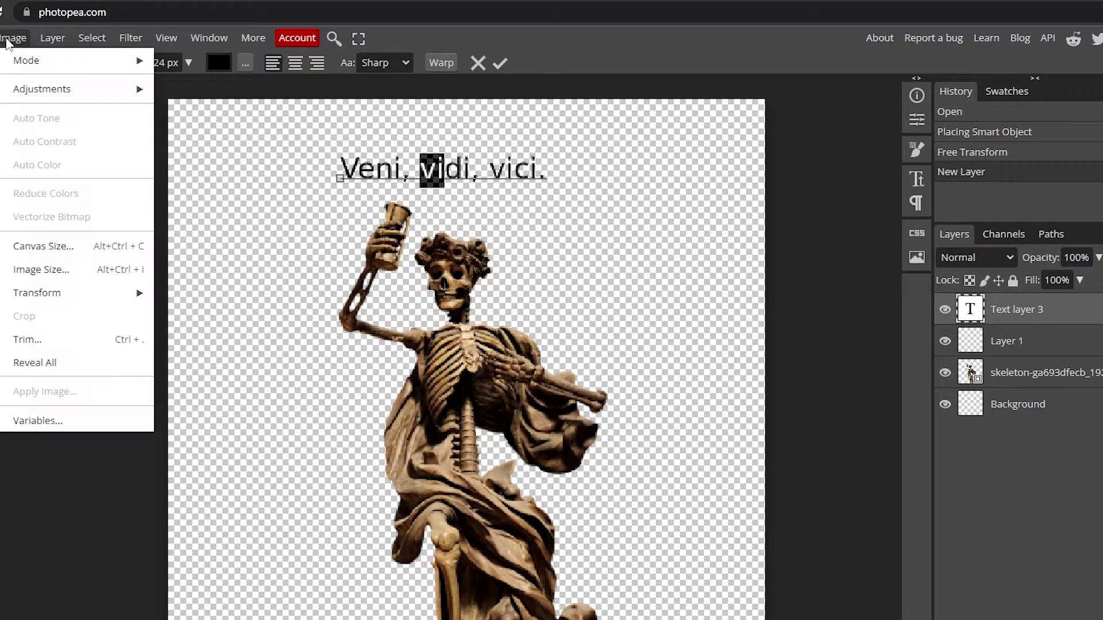
# Step: Set the canvas size to 1080 × 1080 pixels
pyautogui.click(46, 243)
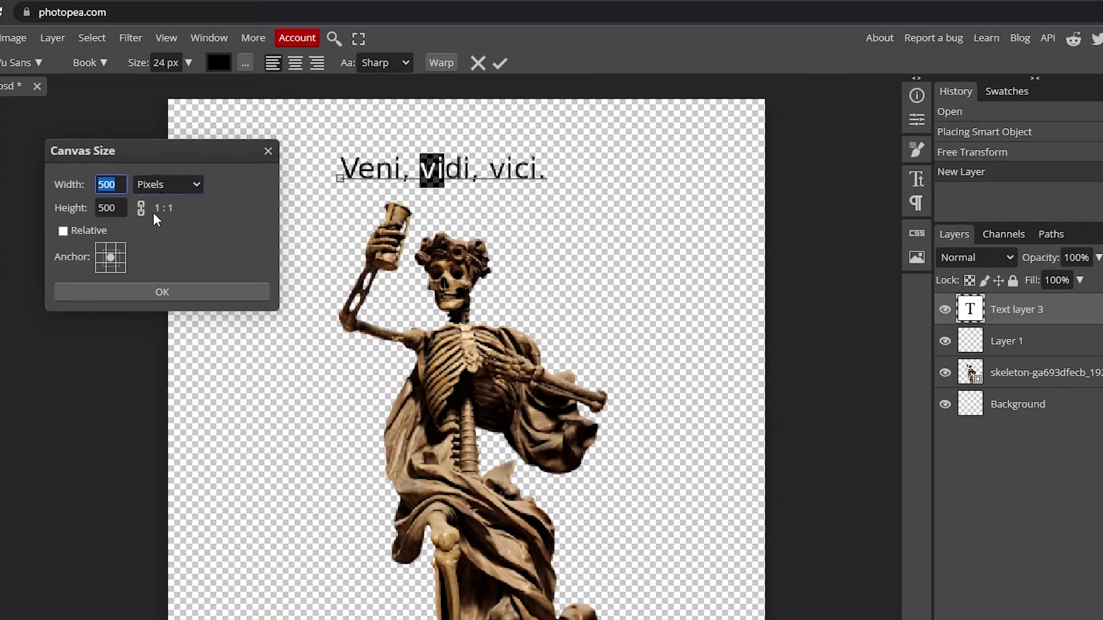
pyautogui.write('1080')
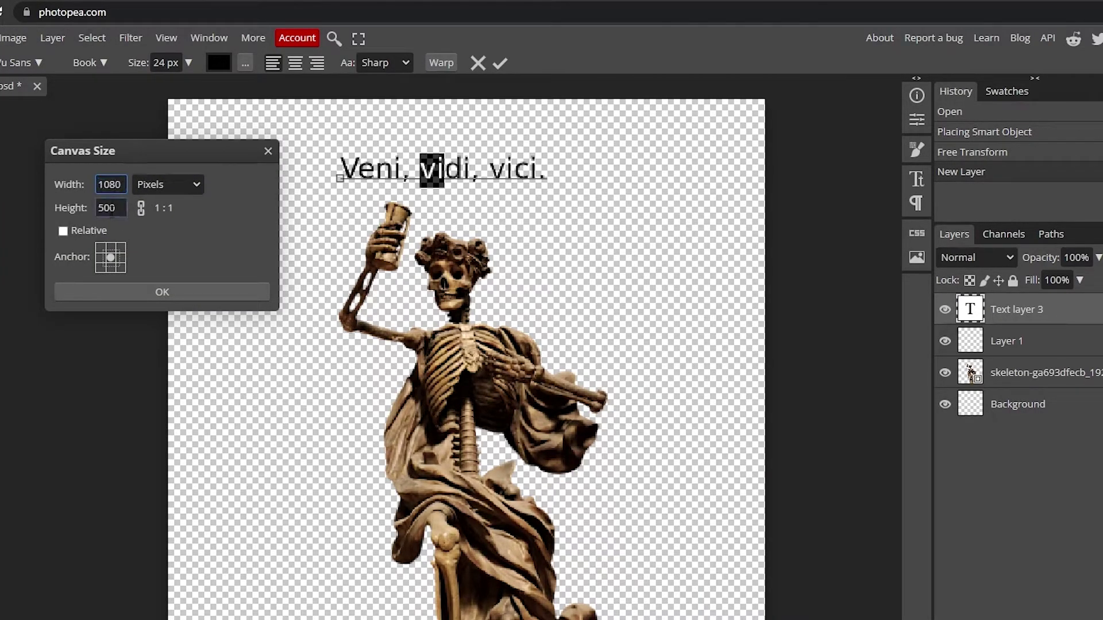
pyautogui.click(111, 210)
pyautogui.write('108')
pyautogui.click(178, 292)
pyautogui.scroll(-3, 377, 326)
# Step: Enlarge the skeleton to about 58% and move it down to about X 550 px, Y 797 px
pyautogui.click(377, 325)
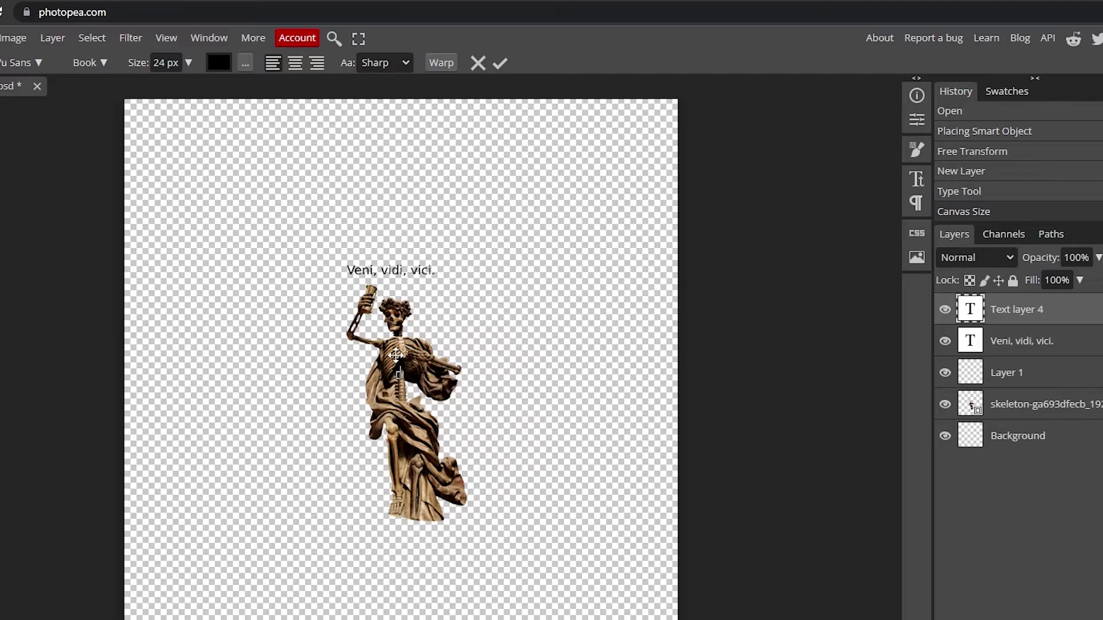
pyautogui.moveTo(395, 355); pyautogui.dragTo(369, 366)
pyautogui.moveTo(320, 299); pyautogui.dragTo(241, 142)
pyautogui.moveTo(492, 262); pyautogui.dragTo(495, 372)
pyautogui.moveTo(516, 253); pyautogui.dragTo(637, 152)
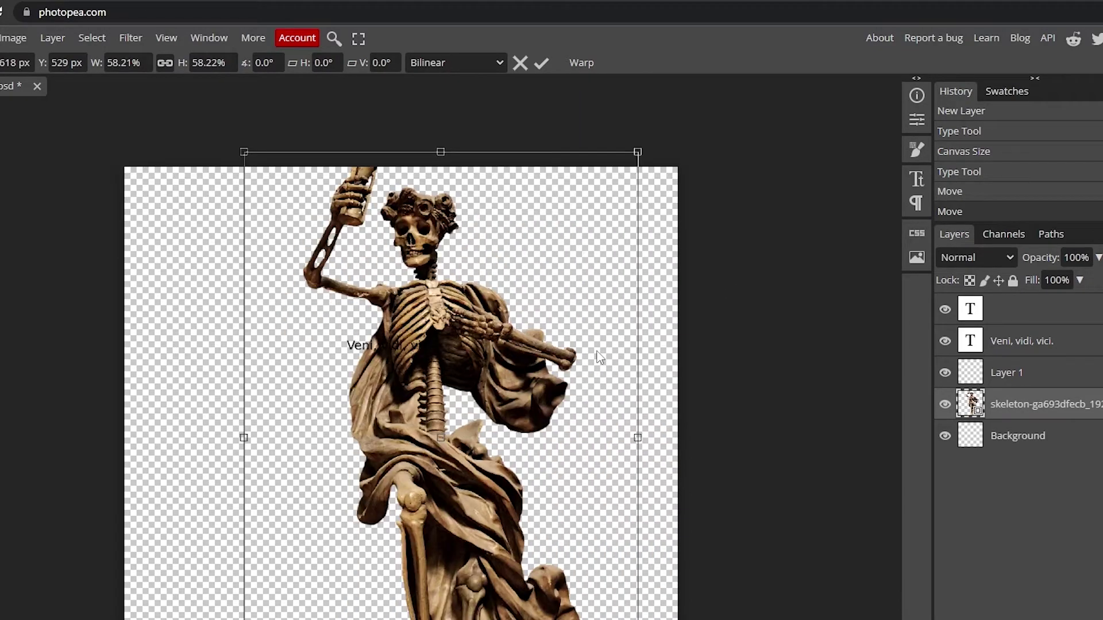
pyautogui.moveTo(493, 429); pyautogui.dragTo(456, 565)
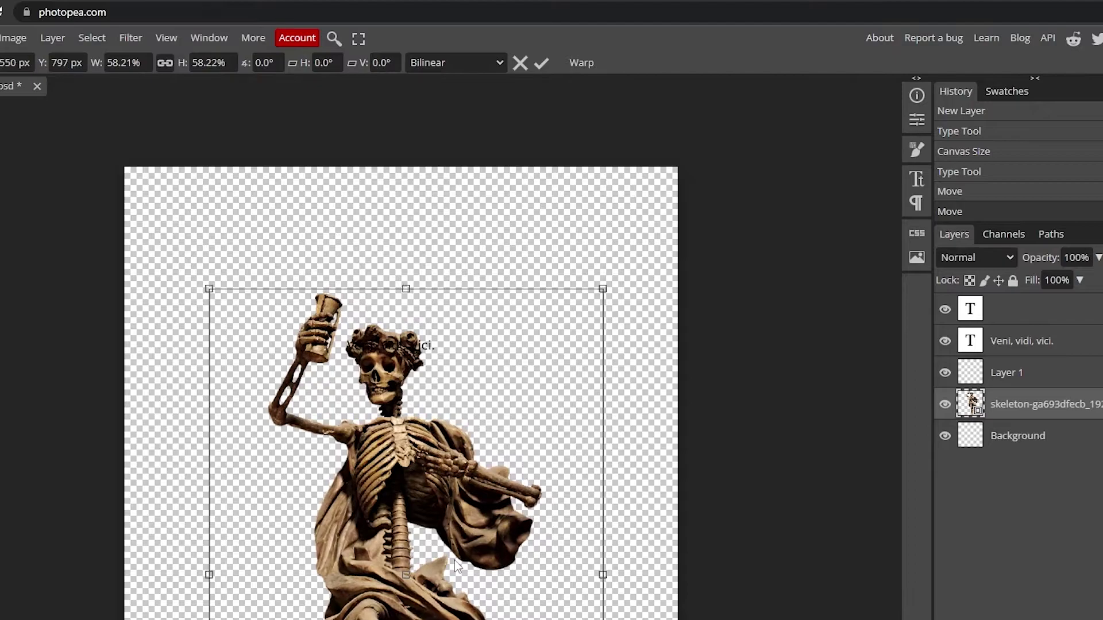
# Step: Hide the empty text layer, then enlarge the "Veni, vidi, vici." text to about 150% and centre it above the skeleton at X 540 px, Y 161 px
pyautogui.click(944, 309)
pyautogui.click(991, 339)
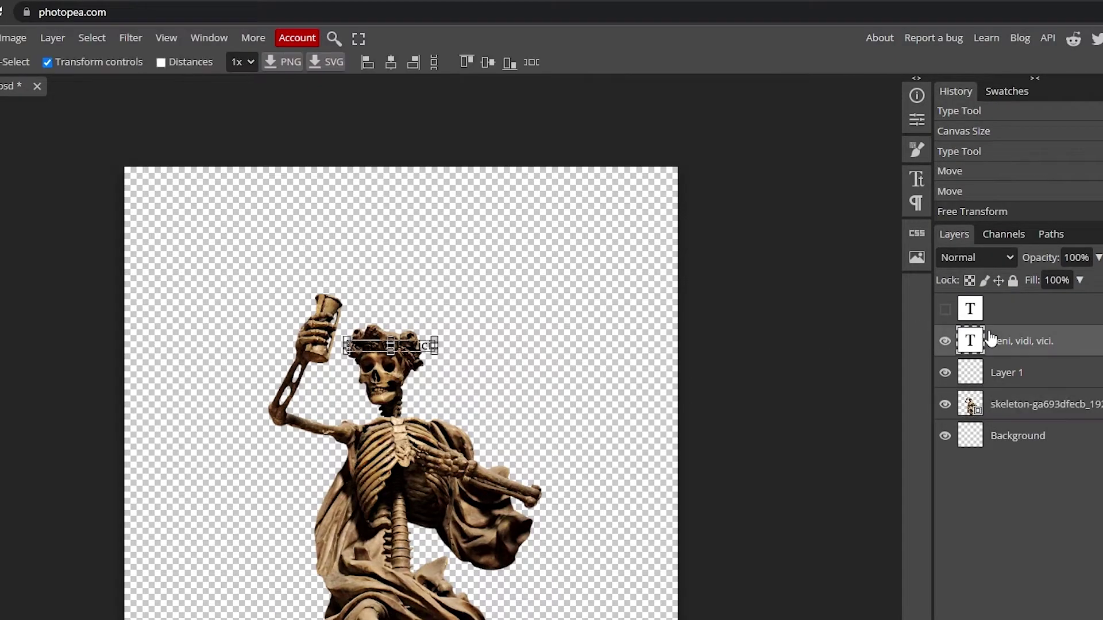
pyautogui.moveTo(408, 343); pyautogui.dragTo(511, 347)
pyautogui.moveTo(443, 331); pyautogui.dragTo(374, 226)
pyautogui.moveTo(410, 432); pyautogui.dragTo(432, 443)
pyautogui.press('Down')
pyautogui.press('Down')
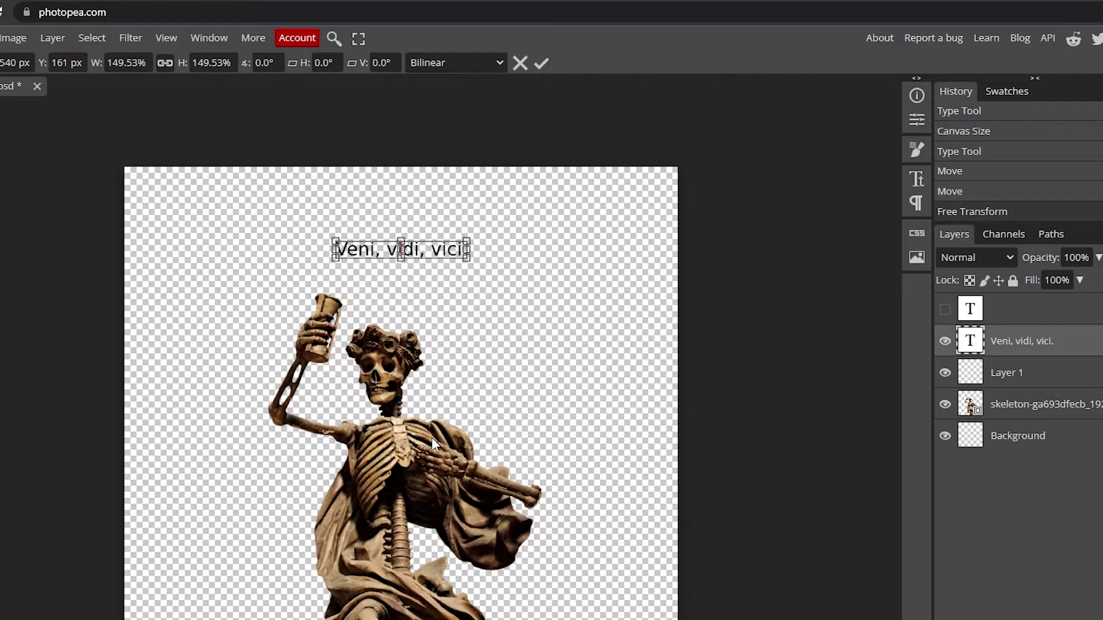
# Step: Centre the skeleton layer horizontally under the text and rasterize it so its pixels can be erased
pyautogui.click(1035, 405)
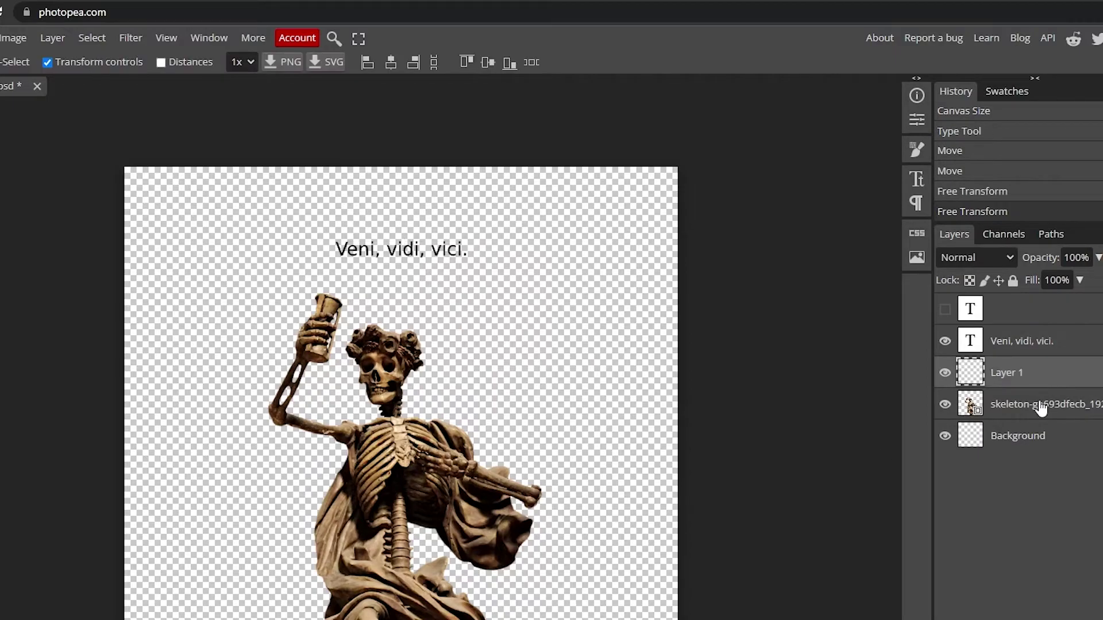
pyautogui.moveTo(470, 460)
pyautogui.mouseDown()
pyautogui.moveTo(451, 455)
pyautogui.moveTo(461, 455)
pyautogui.mouseUp()
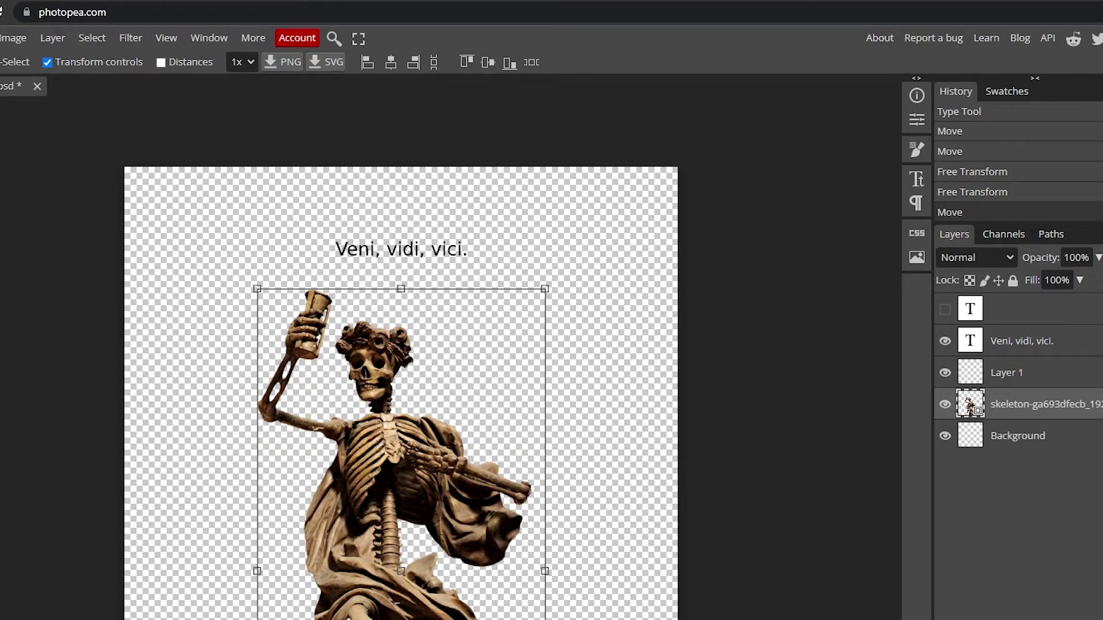
pyautogui.press('e')
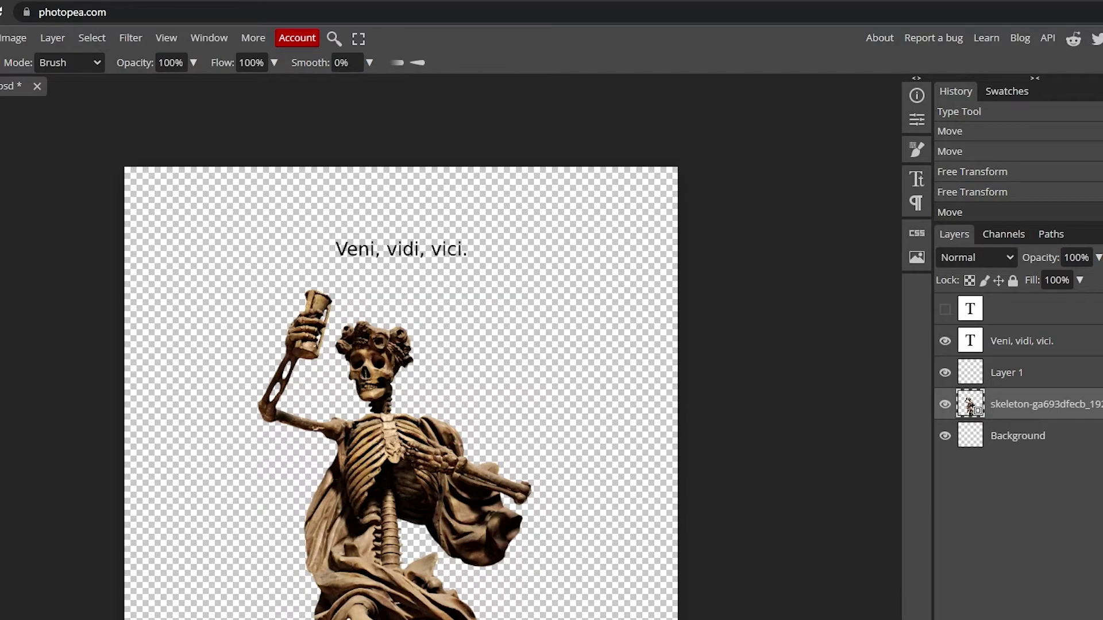
pyautogui.click(484, 157)
pyautogui.press('Return')
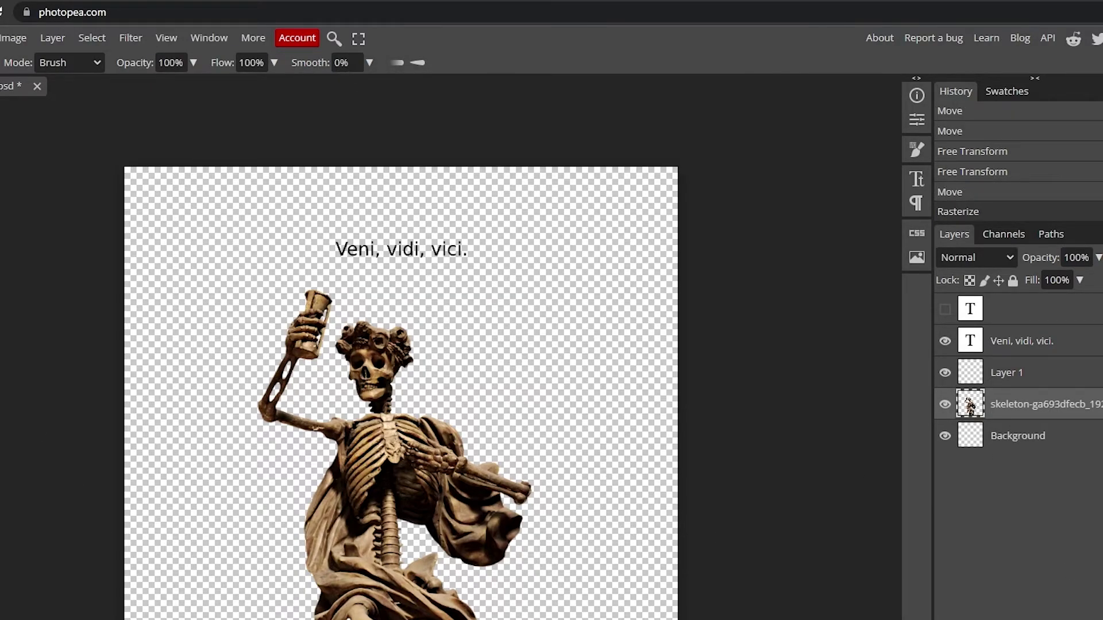
# Step: Cut off the skeleton's lower body up to the waist by clearing full-width rectangular selections
pyautogui.press('m')
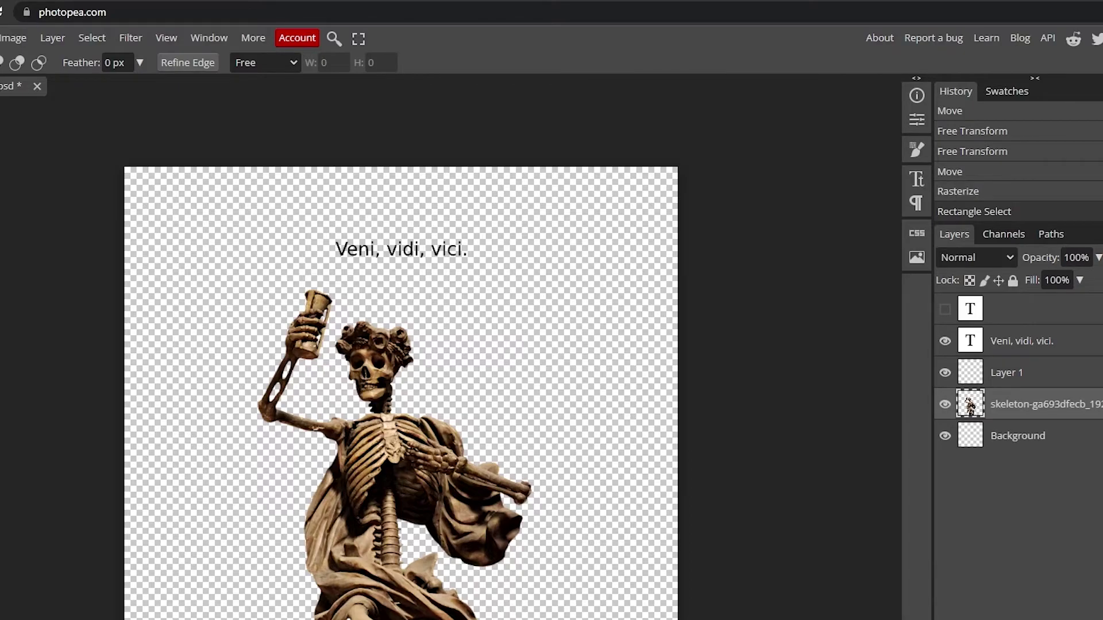
pyautogui.press('Delete')
pyautogui.moveTo(123, 612); pyautogui.dragTo(673, 612)
pyautogui.press('Delete')
pyautogui.moveTo(123, 573); pyautogui.dragTo(678, 619)
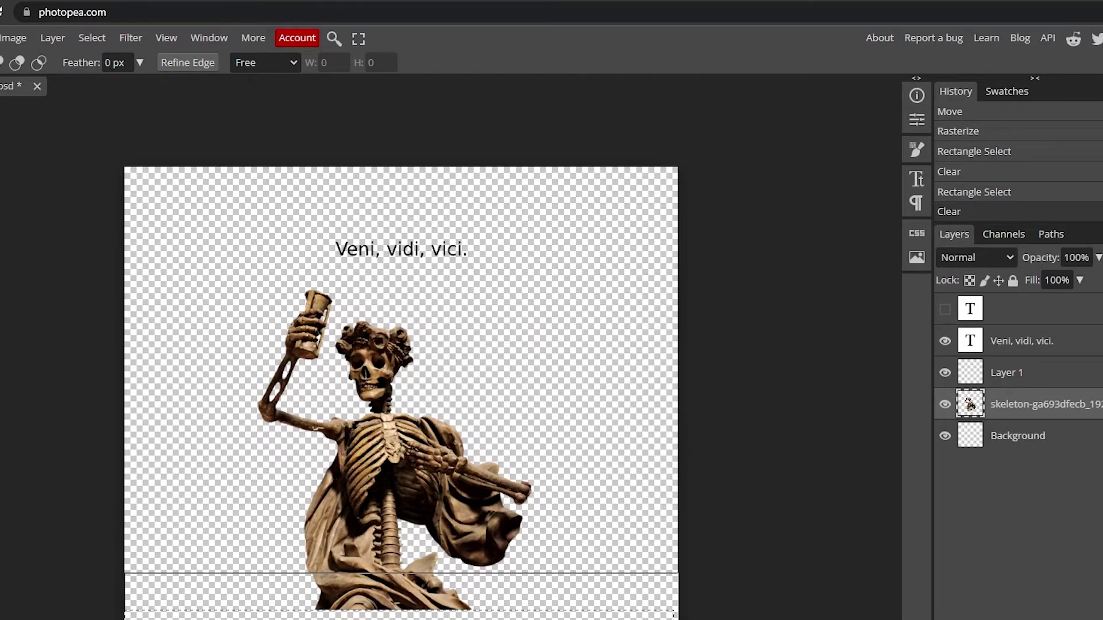
pyautogui.press('Delete')
# Step: Select the whole "Veni, vidi, vici." text for editing and set its font size to 57 px
pyautogui.press('v')
pyautogui.hotkey('alt', ']')
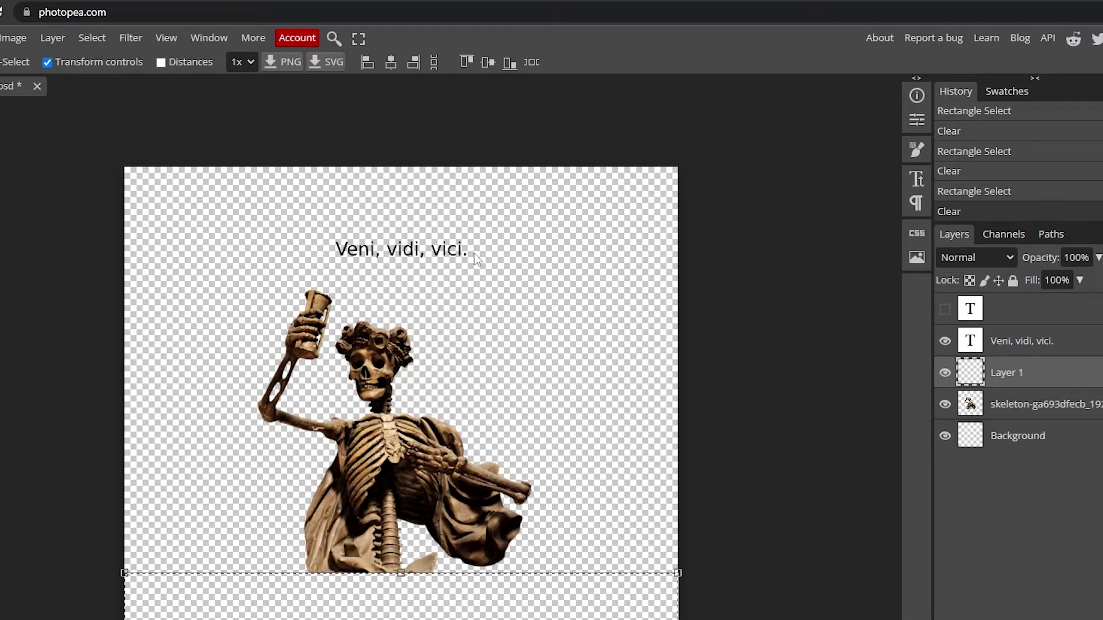
pyautogui.click(1002, 351)
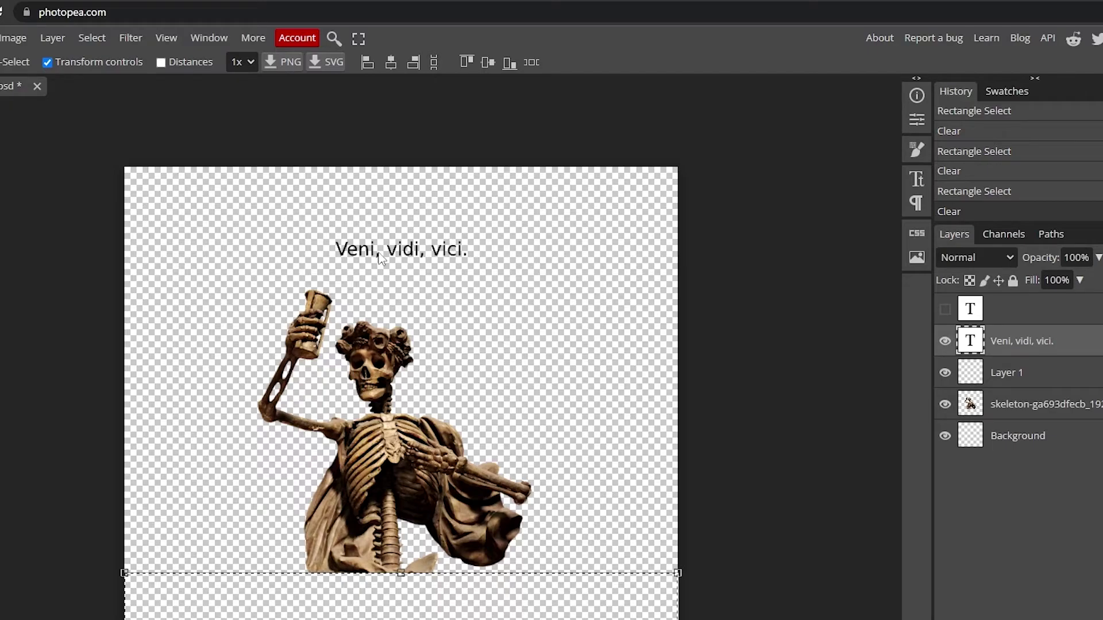
pyautogui.doubleClick(396, 251)
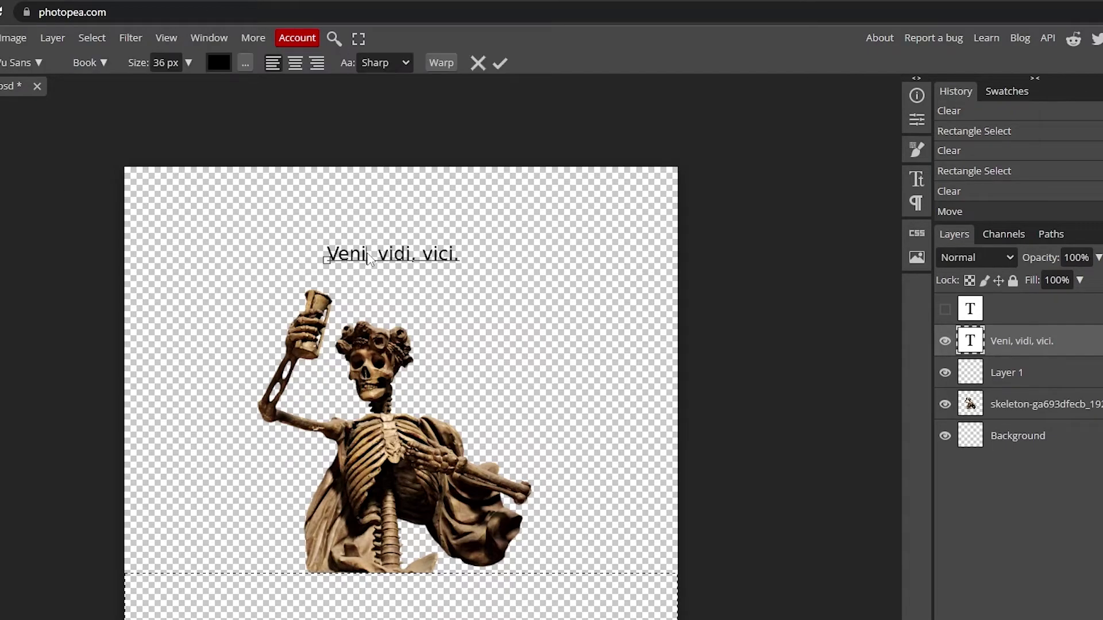
pyautogui.doubleClick(394, 251)
pyautogui.click(389, 253)
pyautogui.hotkey('ctrl', 'a')
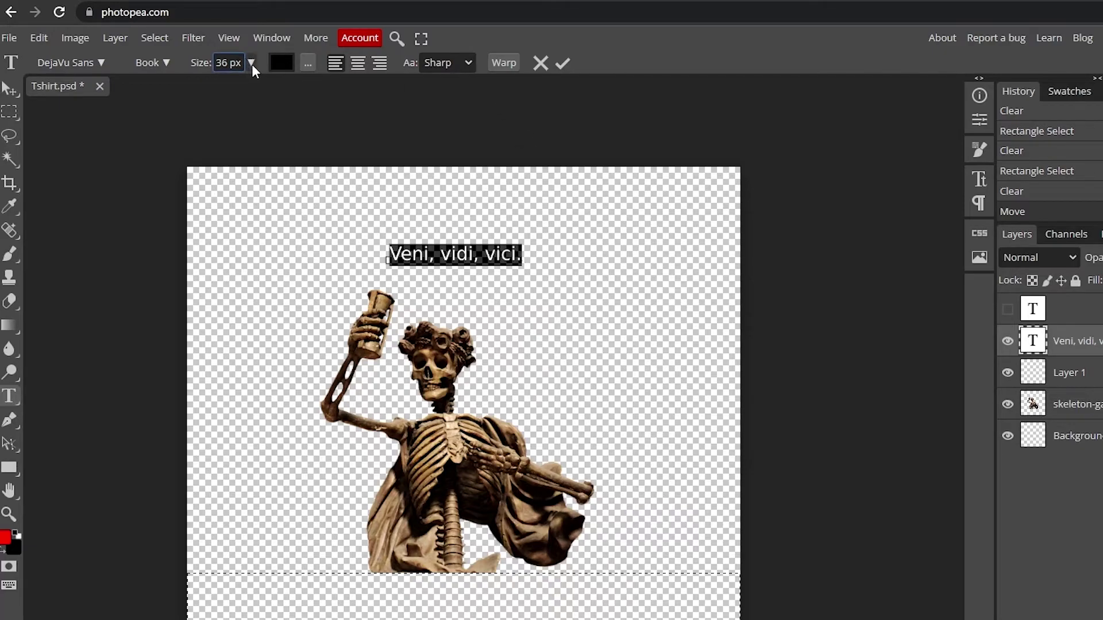
pyautogui.click(252, 65)
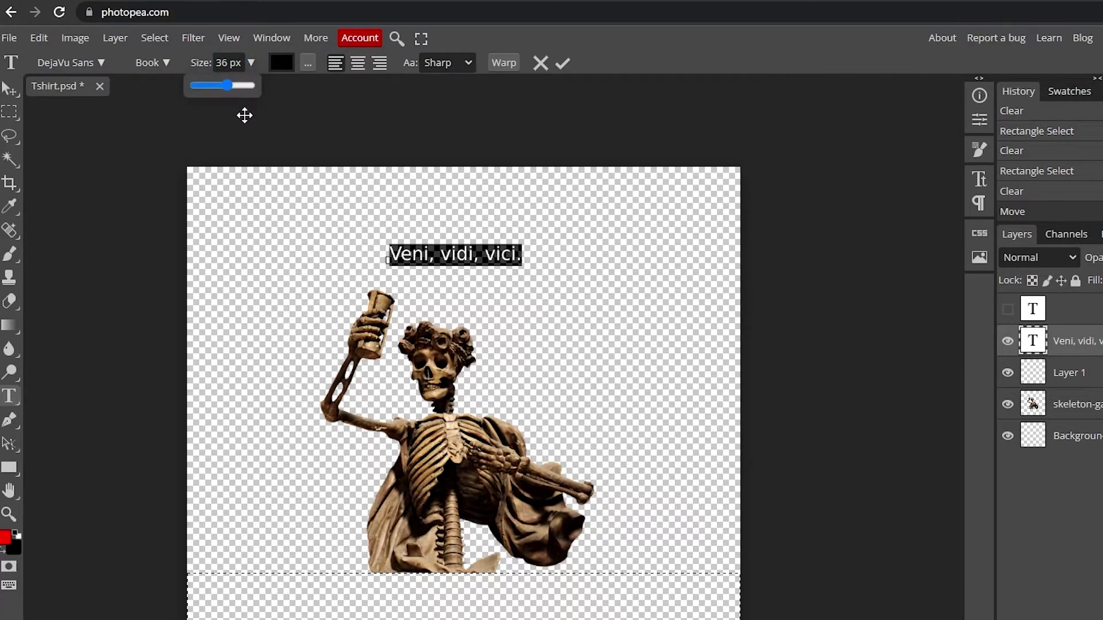
pyautogui.moveTo(225, 82); pyautogui.dragTo(233, 84)
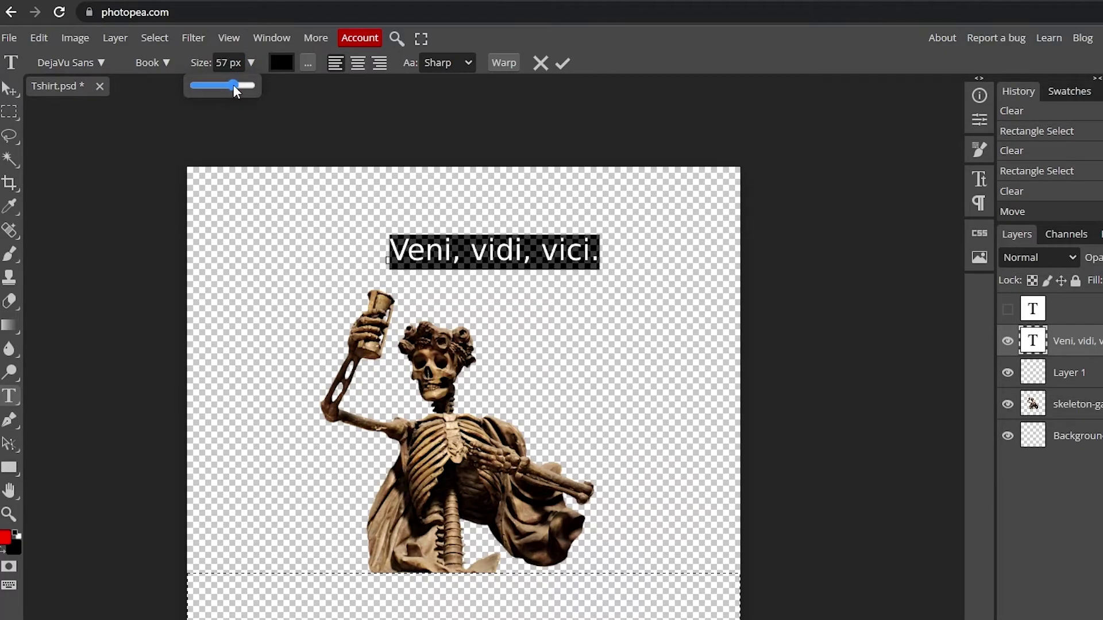
# Step: Change the "Veni, vidi, vici." text to the Alegreya font in Bold
pyautogui.click(166, 64)
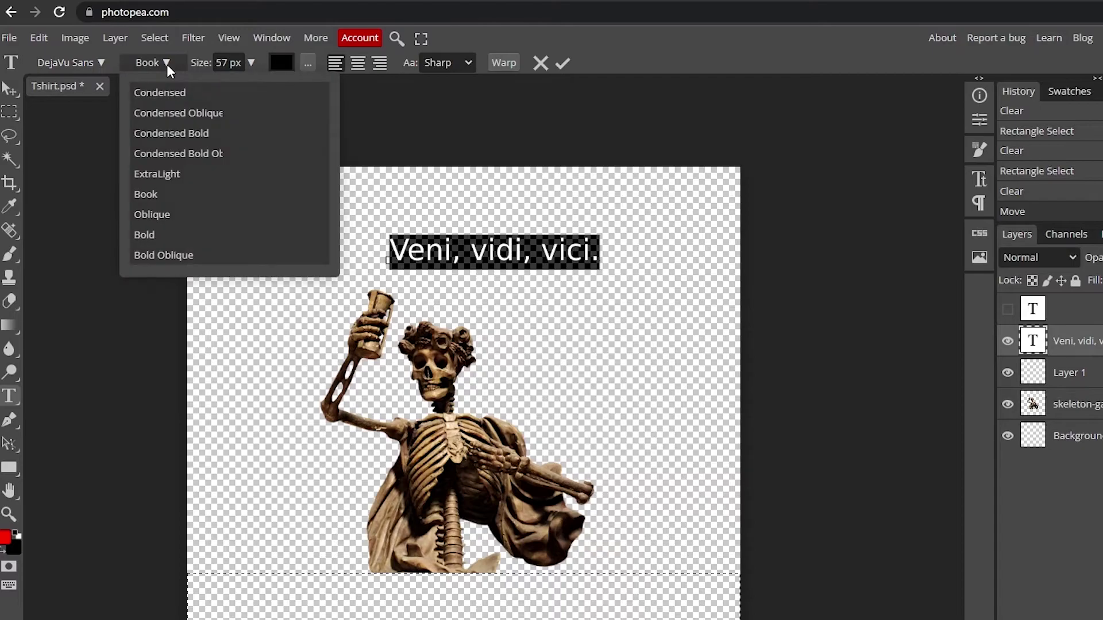
pyautogui.click(161, 234)
pyautogui.click(82, 61)
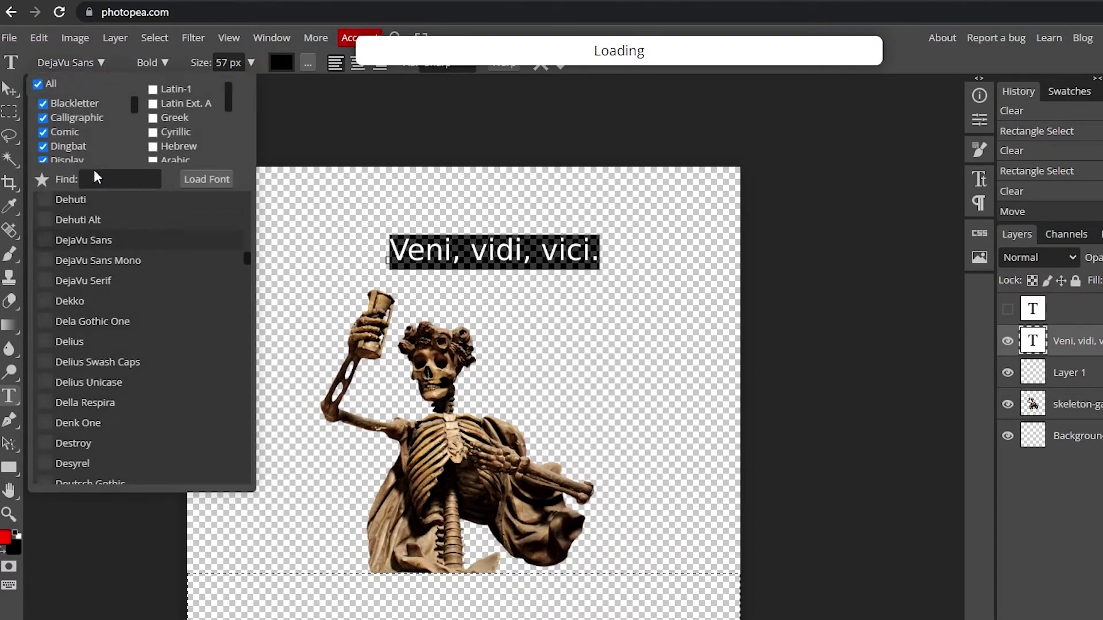
pyautogui.scroll(-4, 93, 299)
pyautogui.scroll(10, 95, 314)
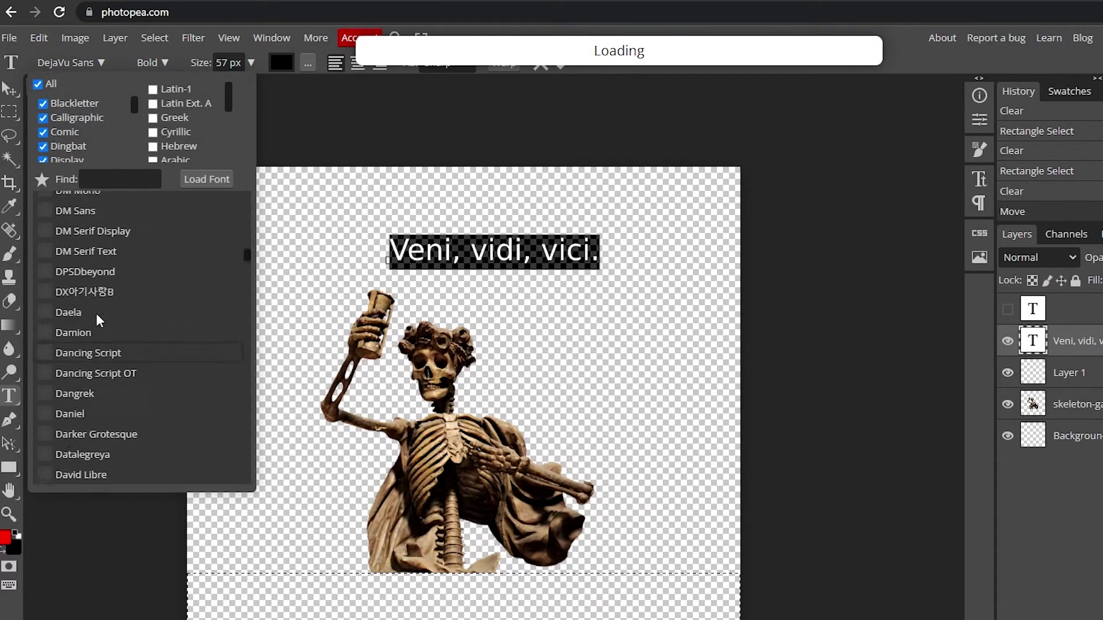
pyautogui.scroll(5, 95, 315)
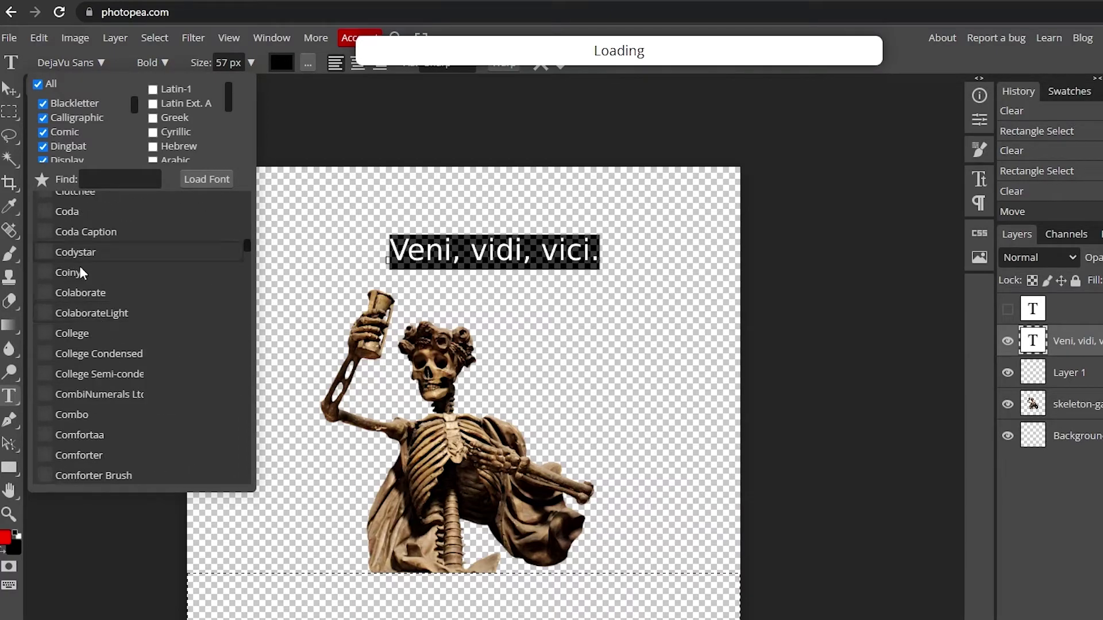
pyautogui.scroll(15, 187, 257)
pyautogui.scroll(-3, 171, 370)
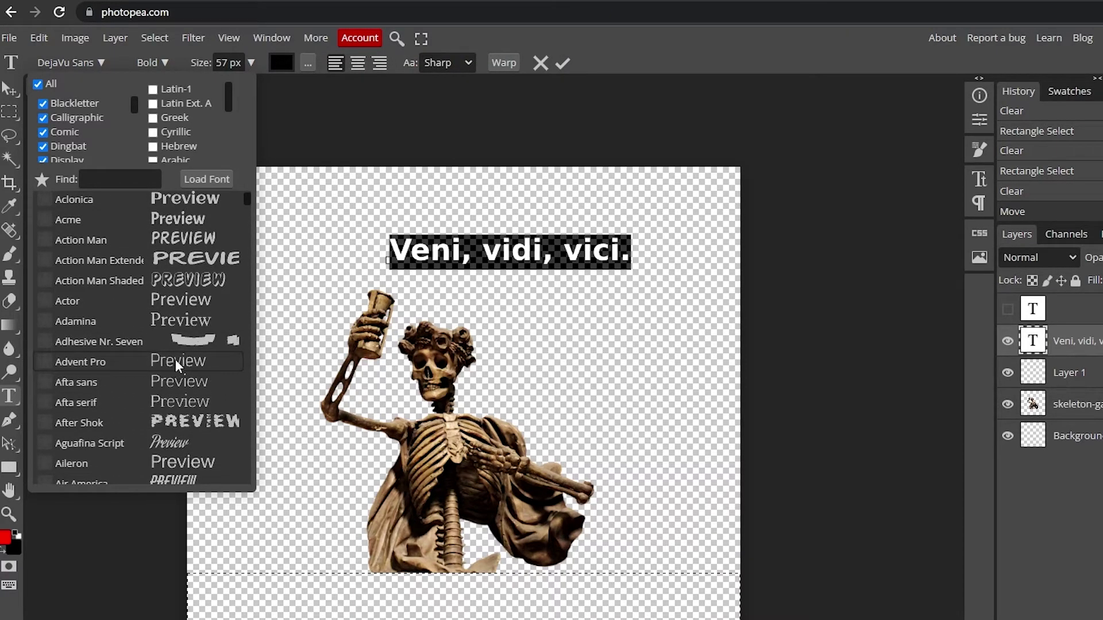
pyautogui.scroll(-3, 191, 343)
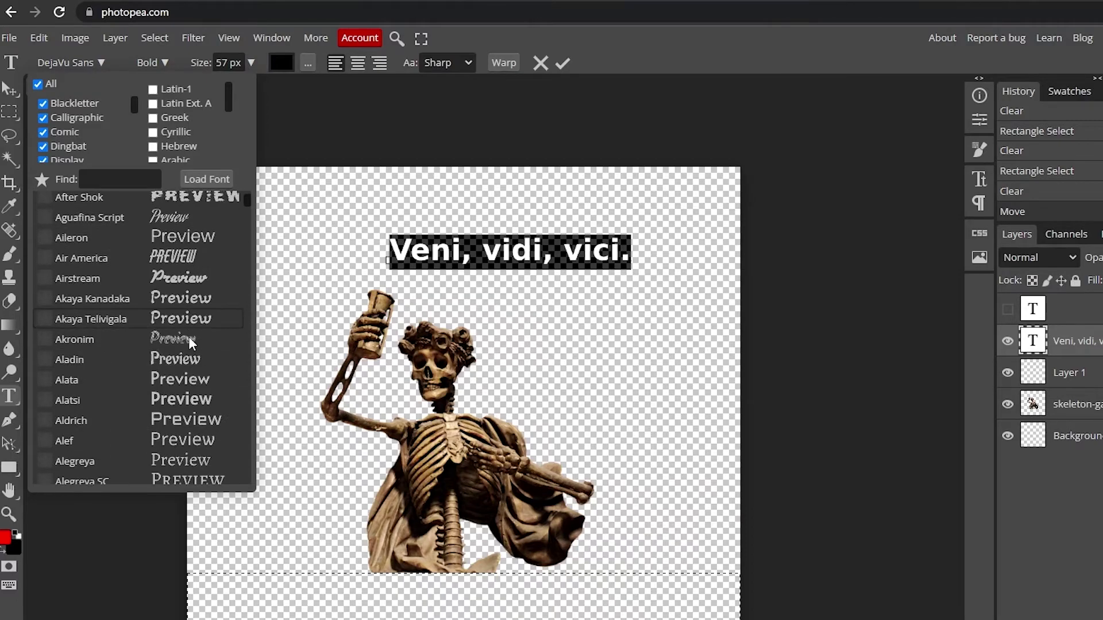
pyautogui.click(173, 460)
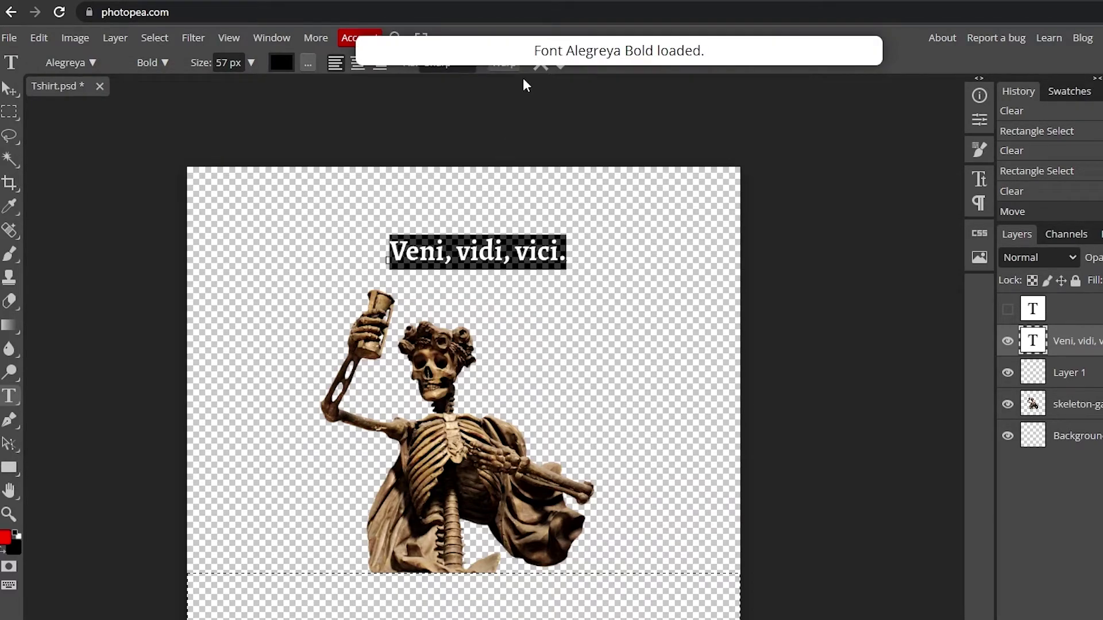
# Step: Warp the "Veni, vidi, vici." text with the Arc style at 50% bend and move it down closer above the skeleton's raised hand and head
pyautogui.click(511, 63)
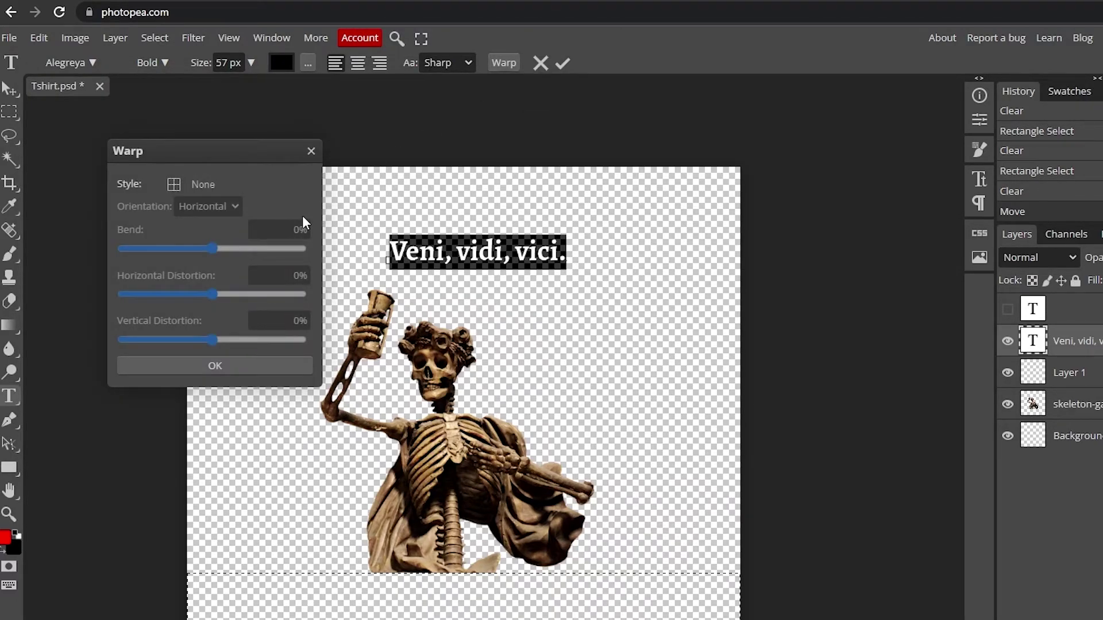
pyautogui.click(173, 183)
pyautogui.click(196, 226)
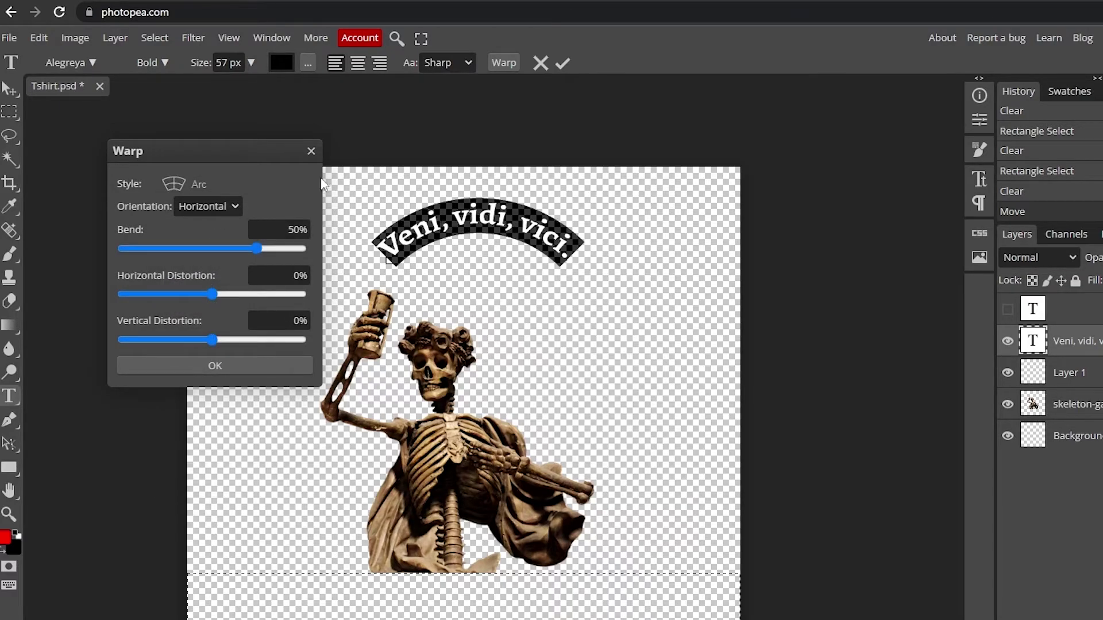
pyautogui.click(489, 65)
pyautogui.click(184, 182)
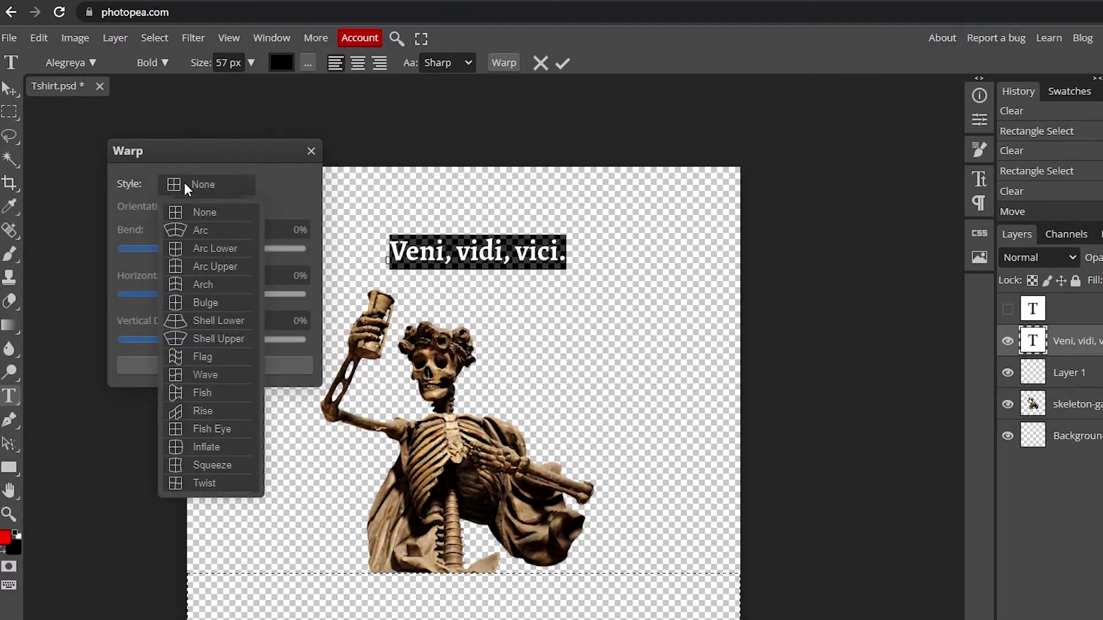
pyautogui.click(198, 230)
pyautogui.click(215, 365)
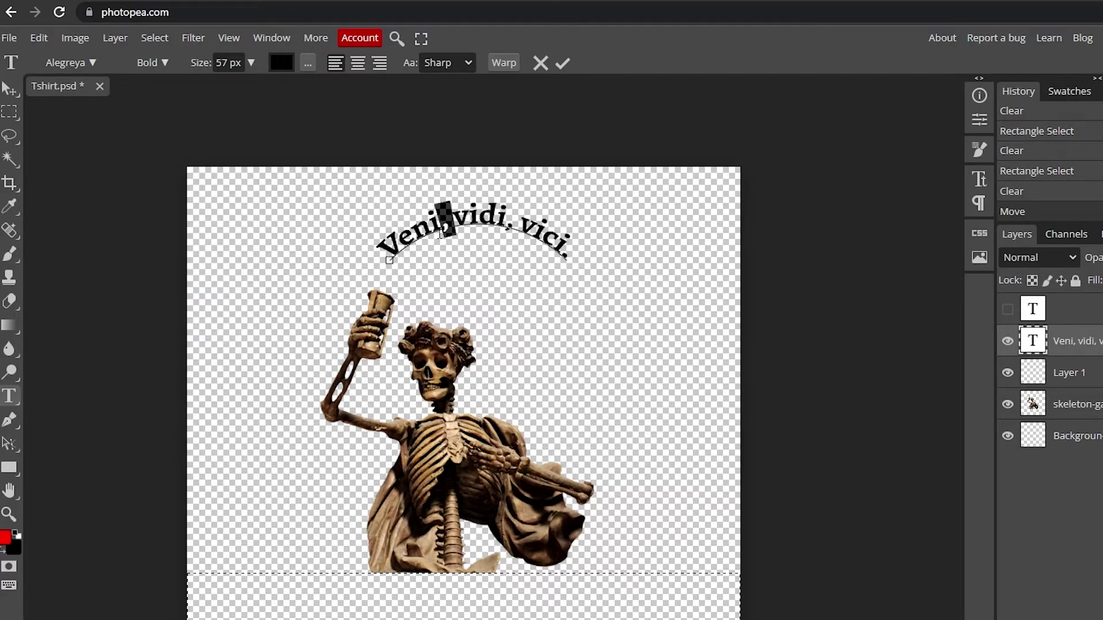
pyautogui.click(10, 89)
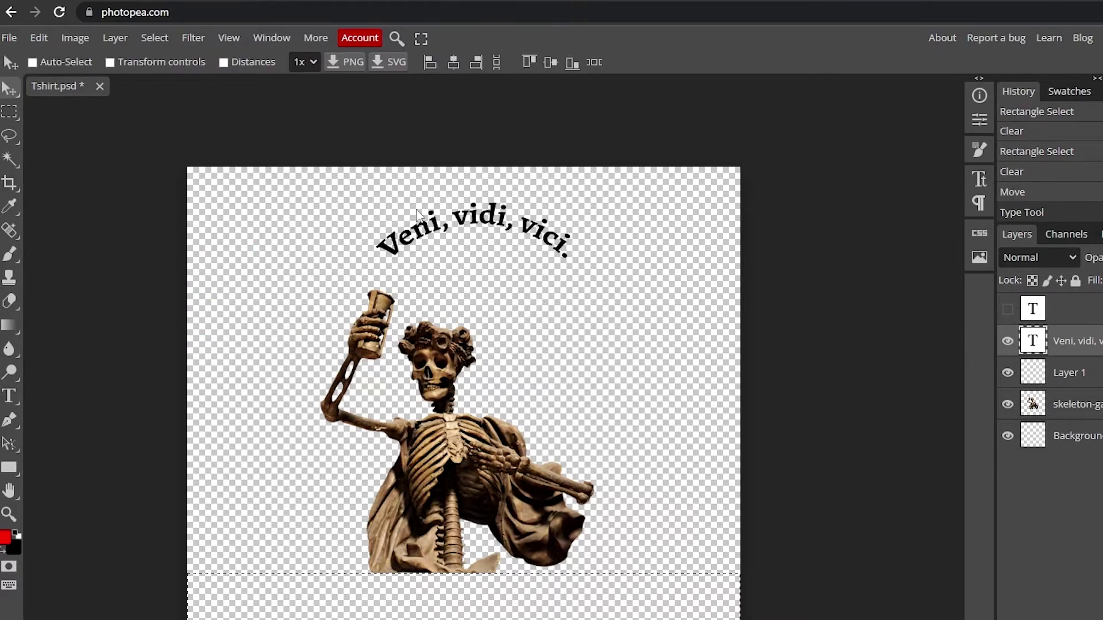
pyautogui.moveTo(489, 224); pyautogui.dragTo(465, 252)
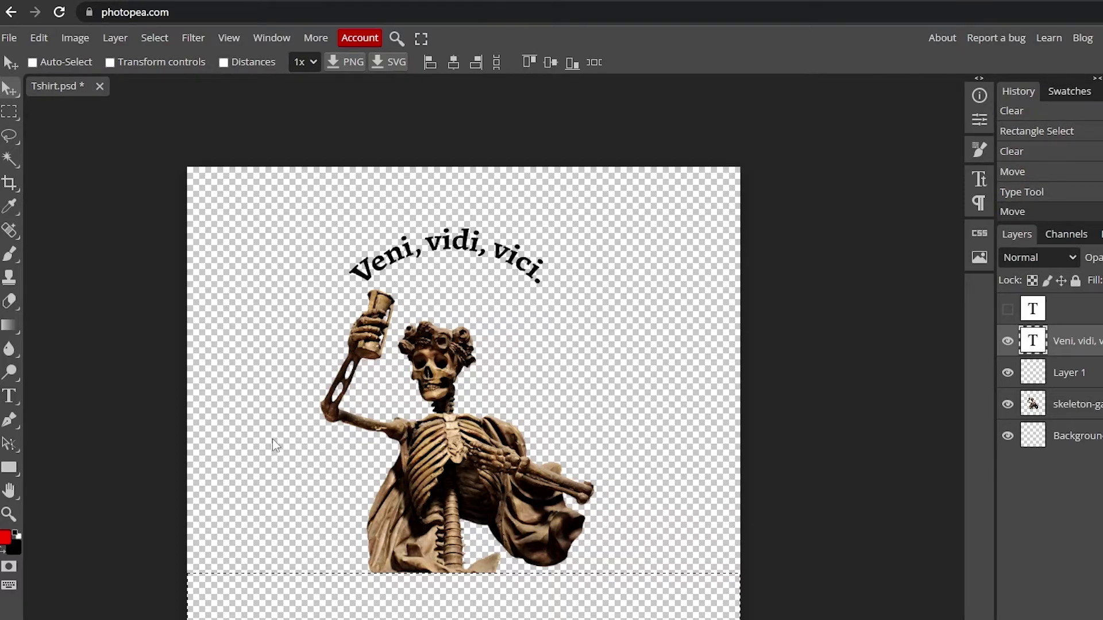
# Step: Add a new text just below the skeleton reading "I came, I saw, I conquered.", copied from the Mondly Latin phrases page
pyautogui.click(1068, 309)
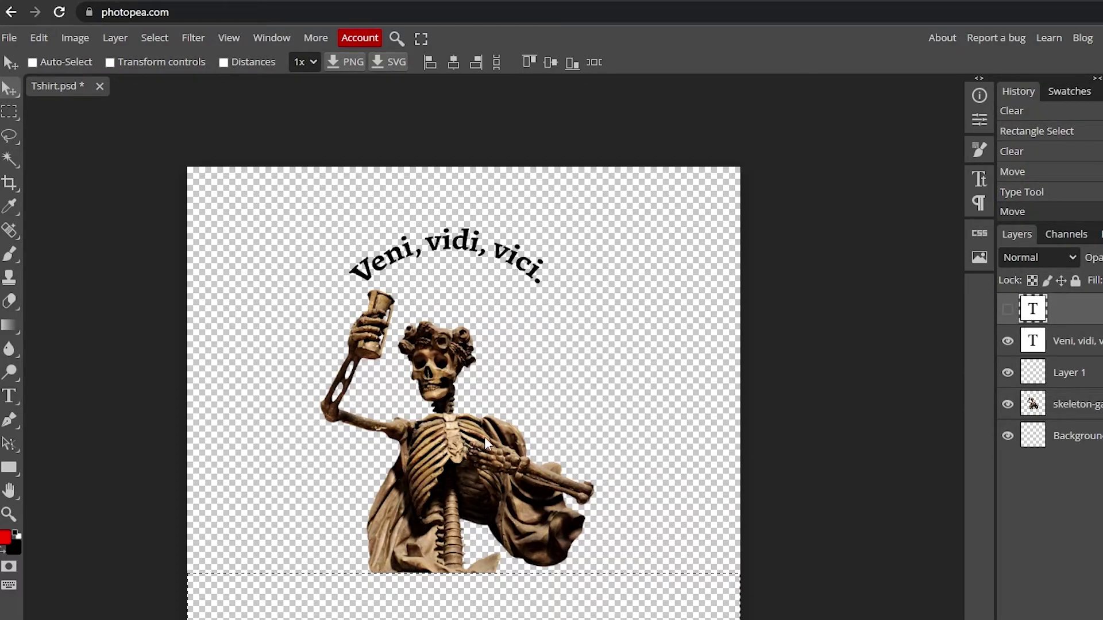
pyautogui.moveTo(484, 436); pyautogui.dragTo(399, 528)
pyautogui.press('t')
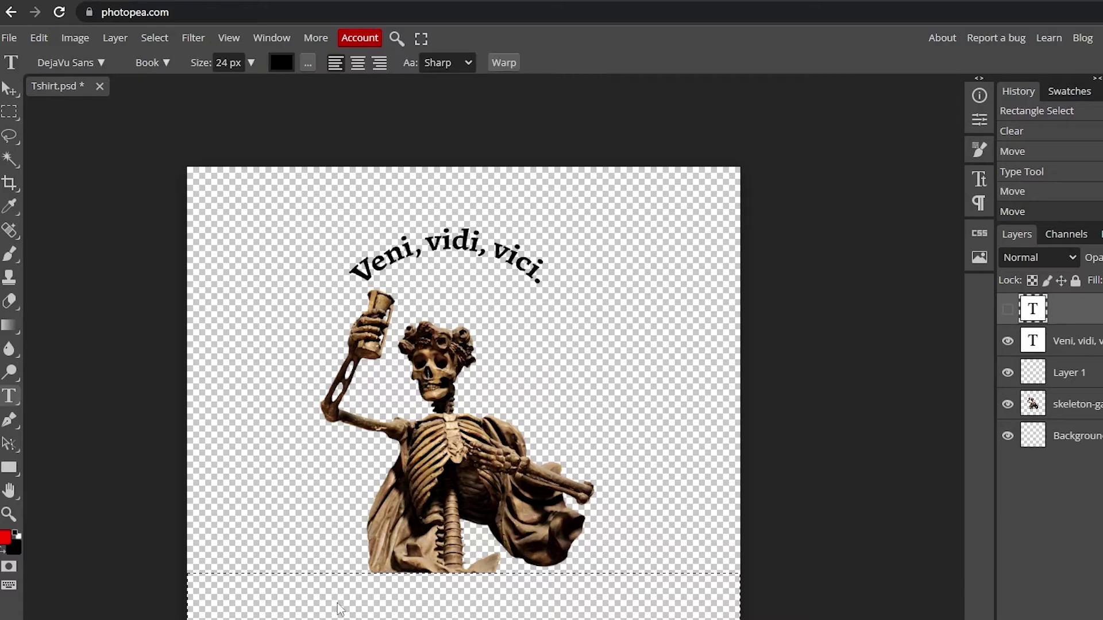
pyautogui.click(410, 608)
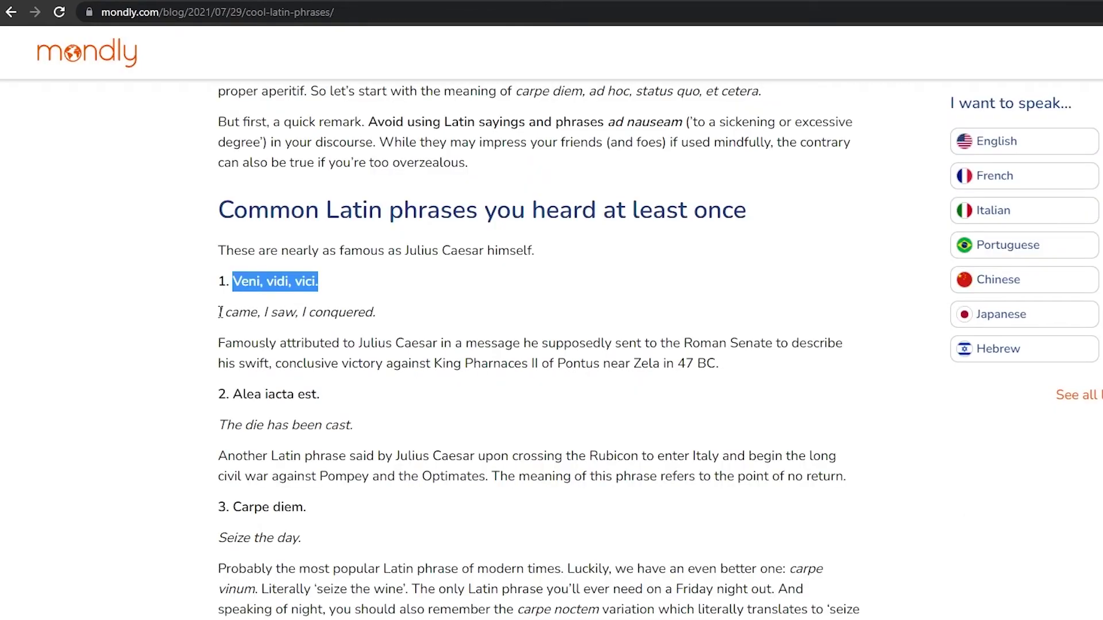
pyautogui.moveTo(220, 312); pyautogui.dragTo(376, 313)
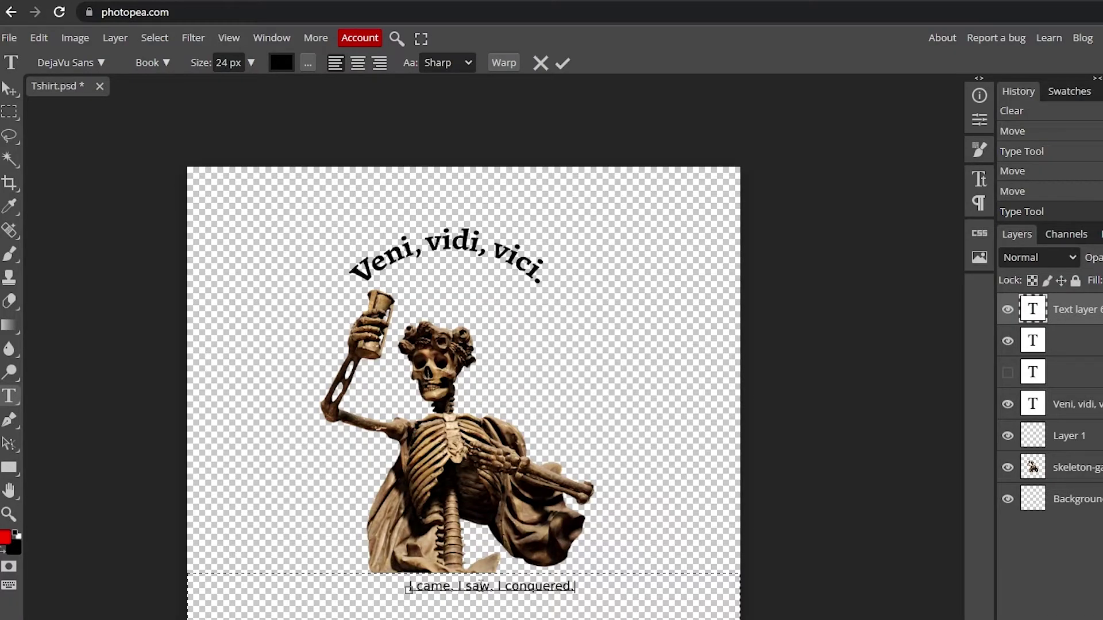
# Step: Try to warp the "I came, I saw, I conquered." text with the Arc style and a negative bend
pyautogui.tripleClick(482, 586)
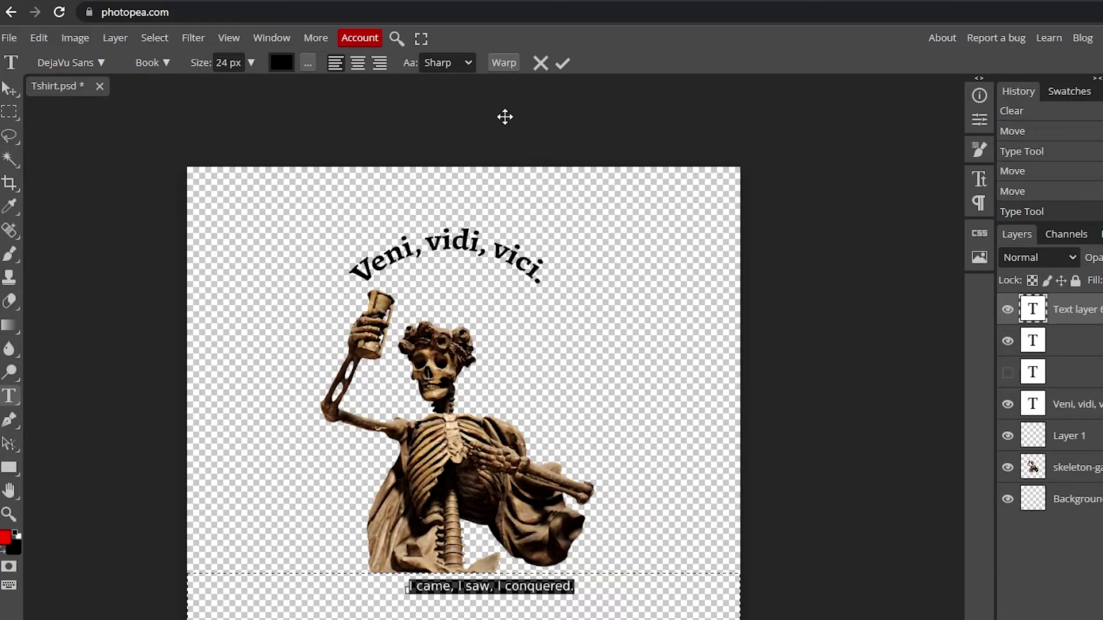
pyautogui.click(504, 62)
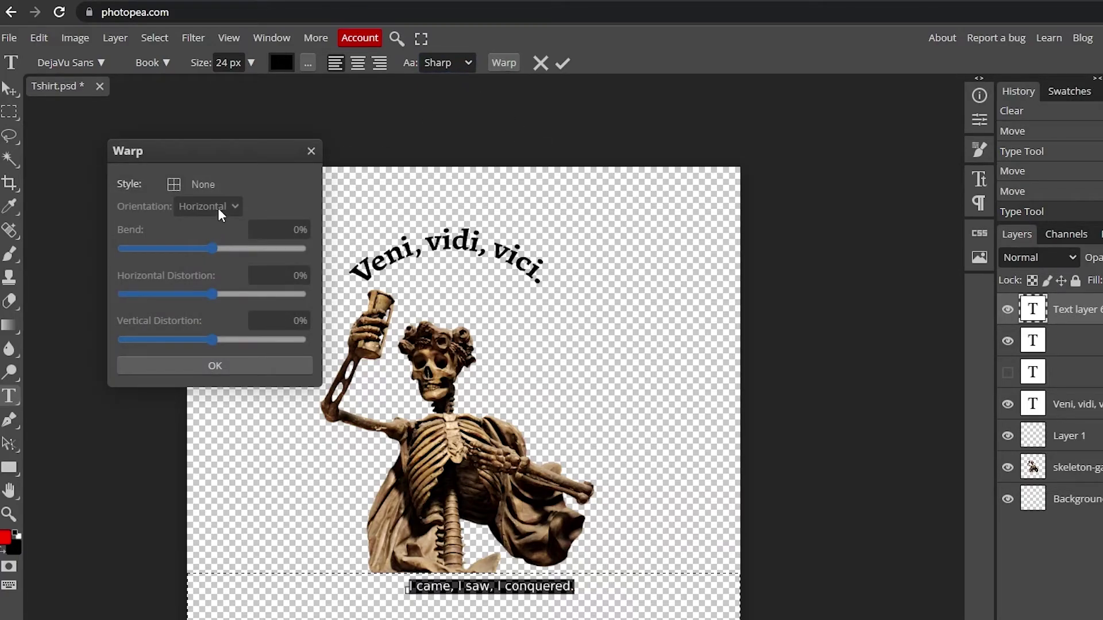
pyautogui.click(192, 186)
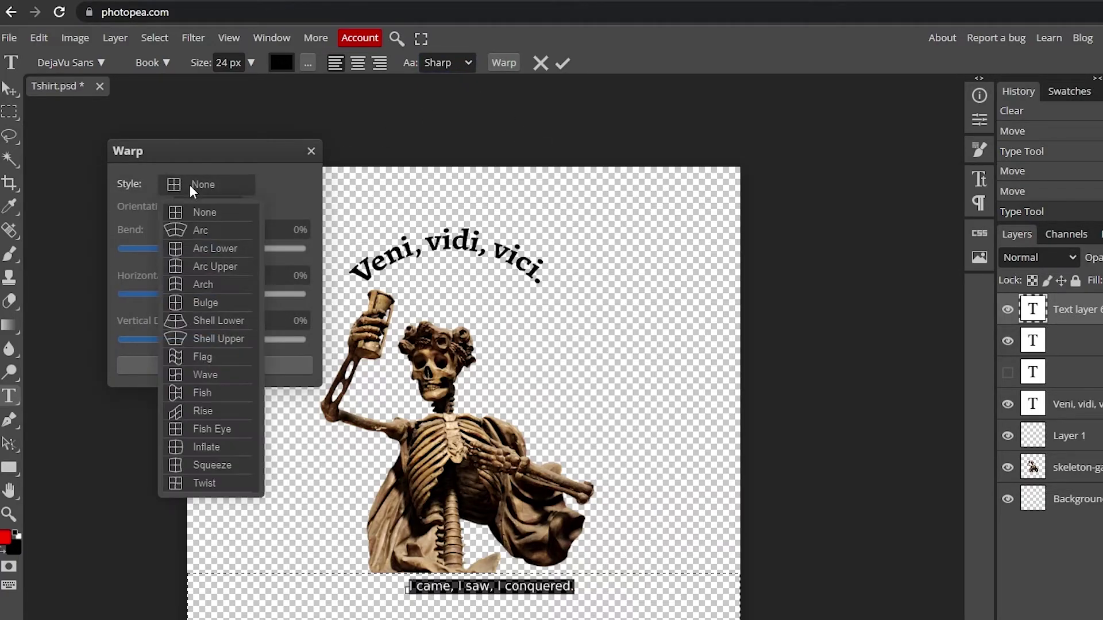
pyautogui.click(200, 231)
pyautogui.moveTo(255, 249); pyautogui.dragTo(184, 247)
pyautogui.press('Escape')
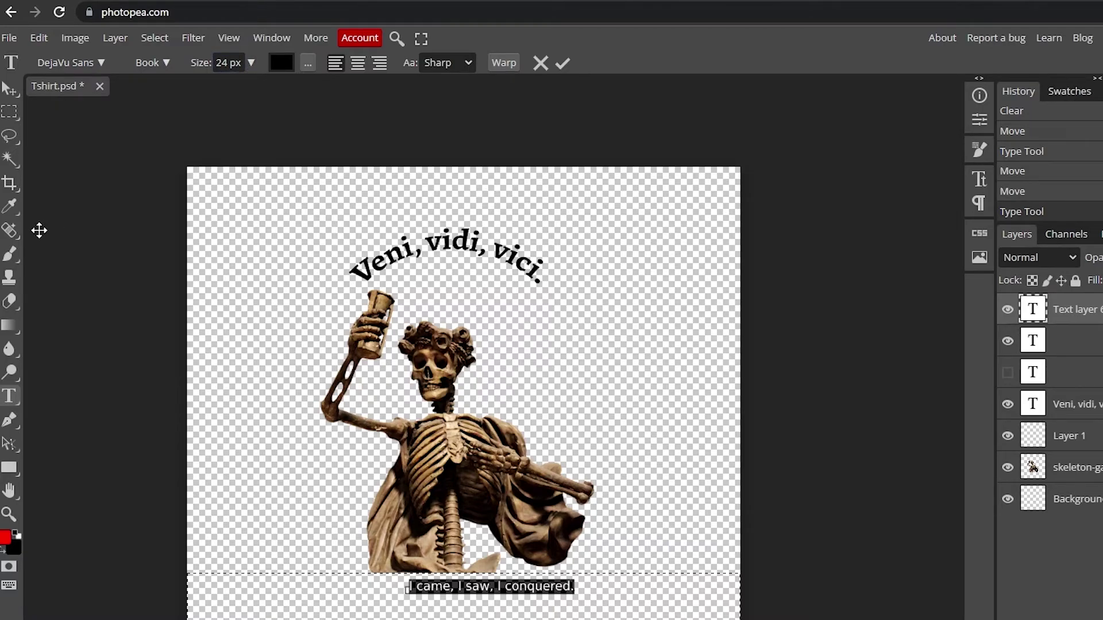
# Step: Check the warp settings of the arched "Veni, vidi, vici." text
pyautogui.click(1034, 404)
pyautogui.click(427, 242)
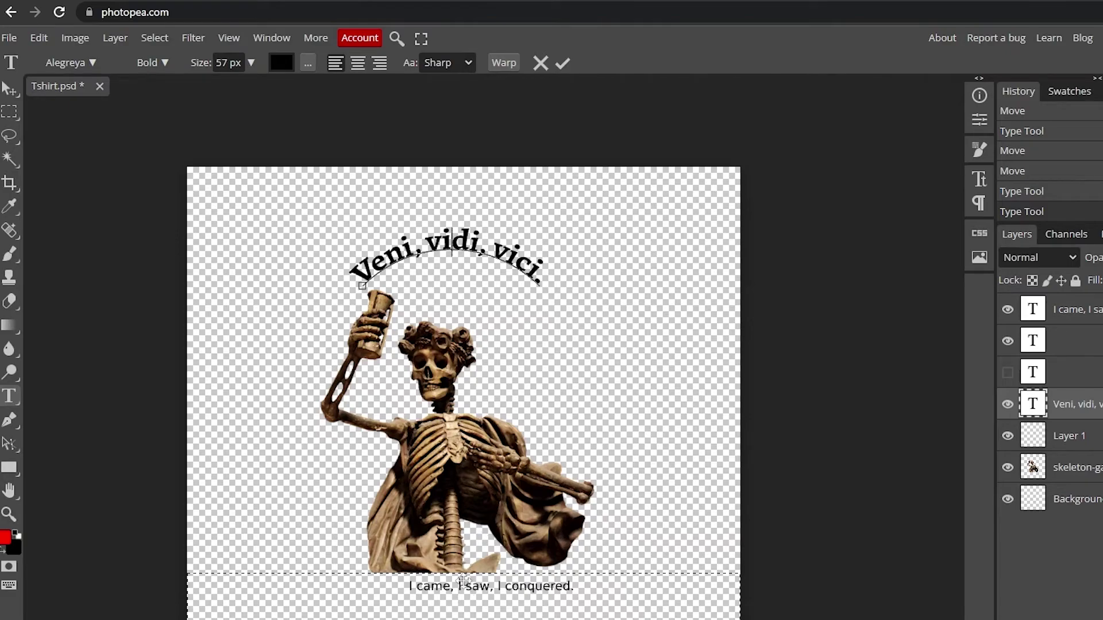
pyautogui.doubleClick(442, 239)
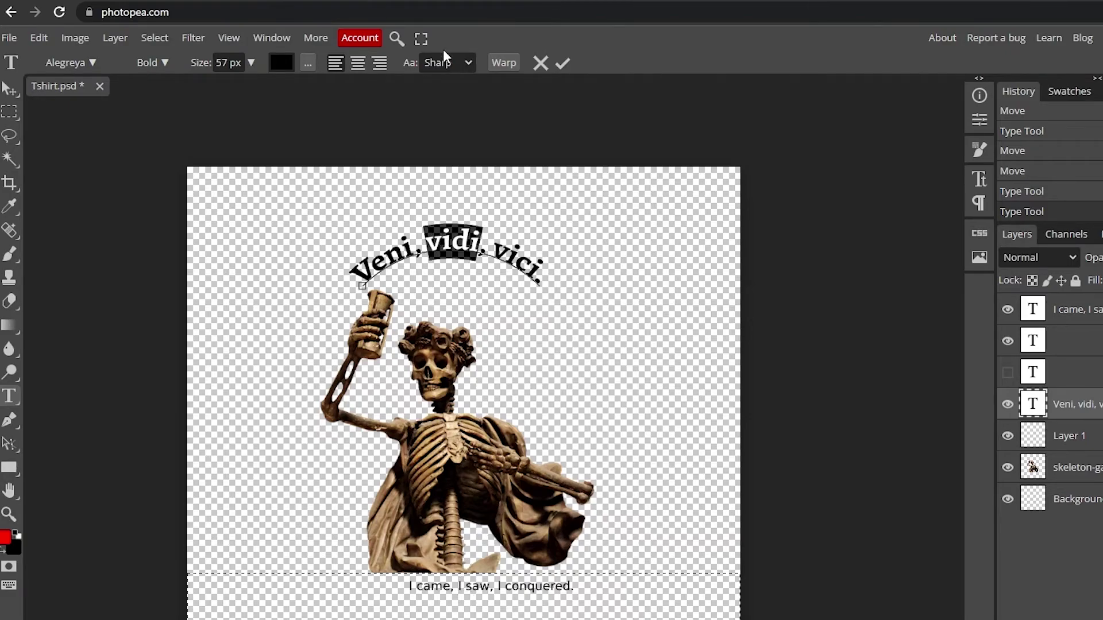
pyautogui.click(500, 60)
pyautogui.click(310, 151)
# Step: Set the font size of the whole "I came, I saw, I conquered." text to 36 px
pyautogui.click(1069, 309)
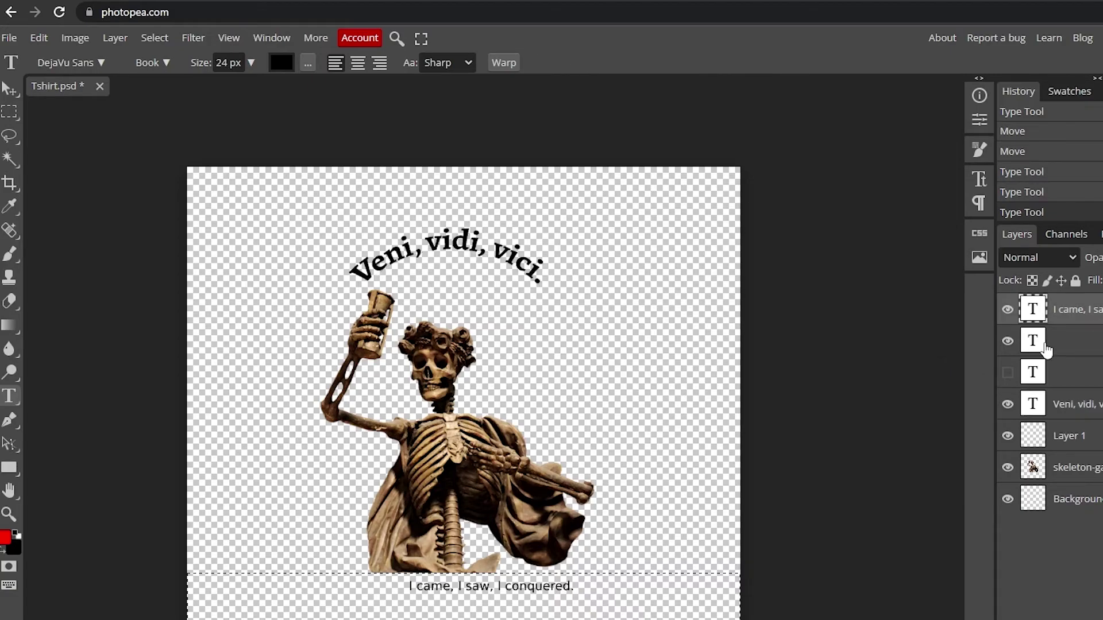
pyautogui.tripleClick(484, 586)
pyautogui.click(250, 63)
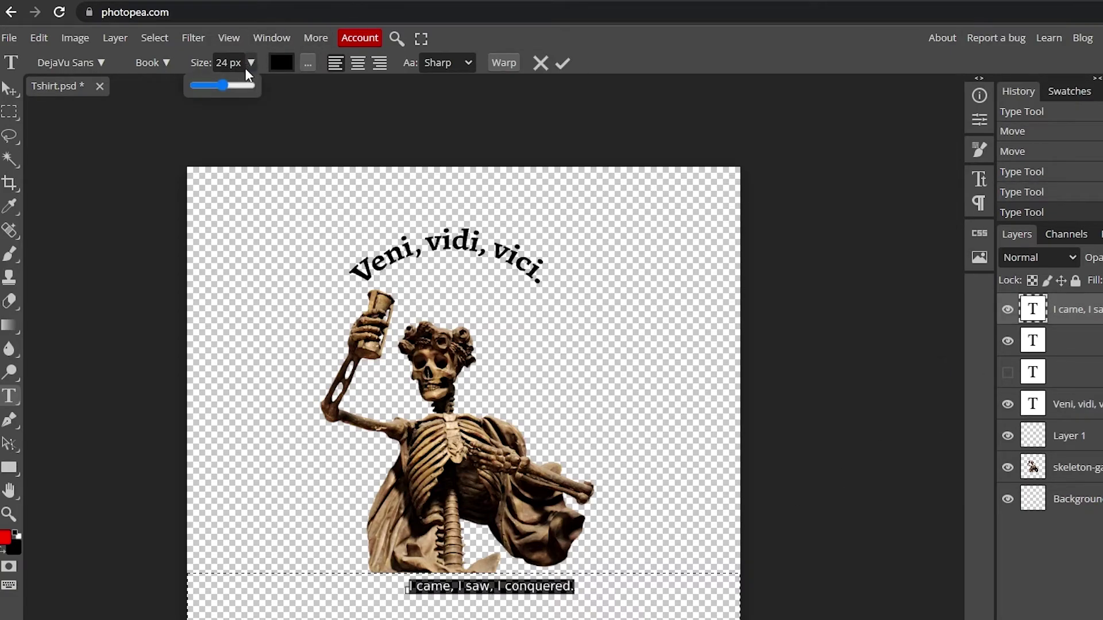
pyautogui.moveTo(227, 85); pyautogui.dragTo(228, 84)
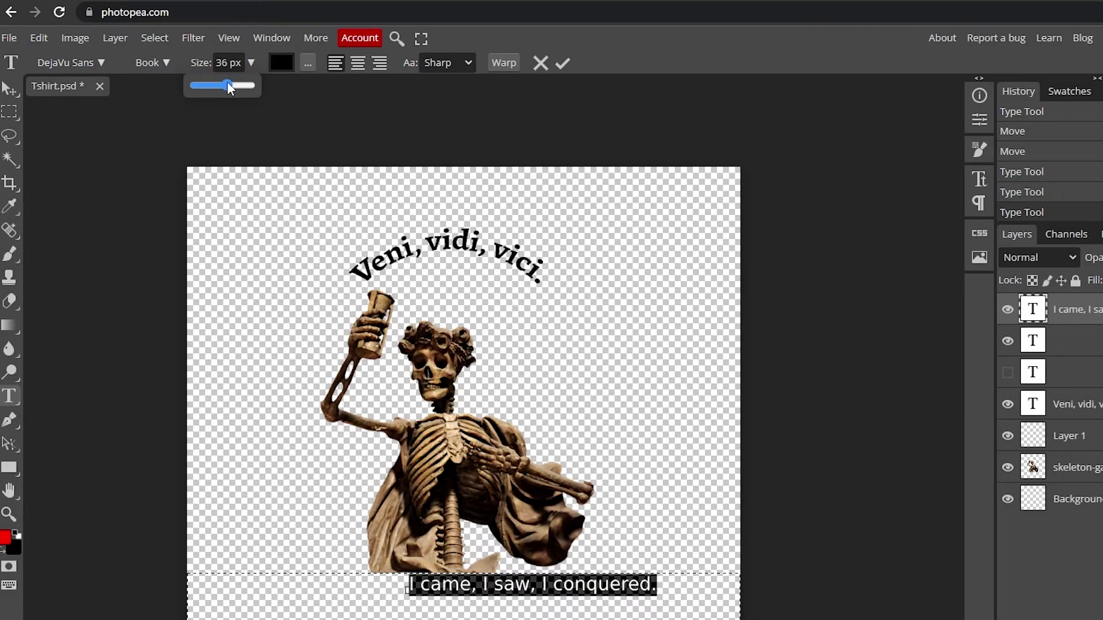
# Step: Change the "I came, I saw, I conquered." text to the DejaVu Serif font in Bold
pyautogui.click(146, 63)
pyautogui.click(255, 232)
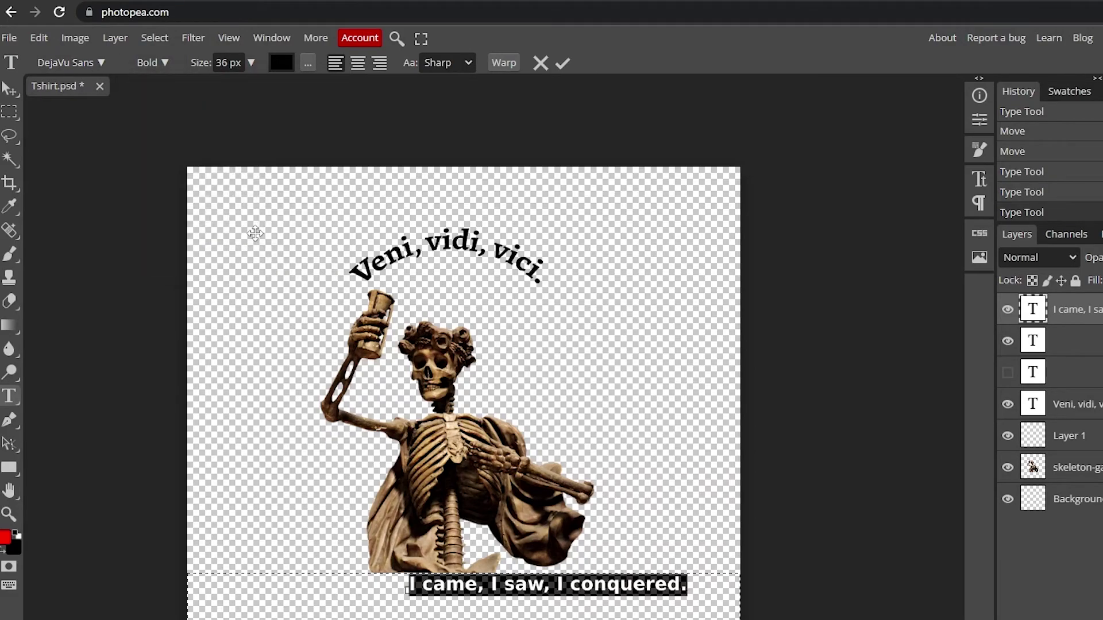
pyautogui.click(88, 60)
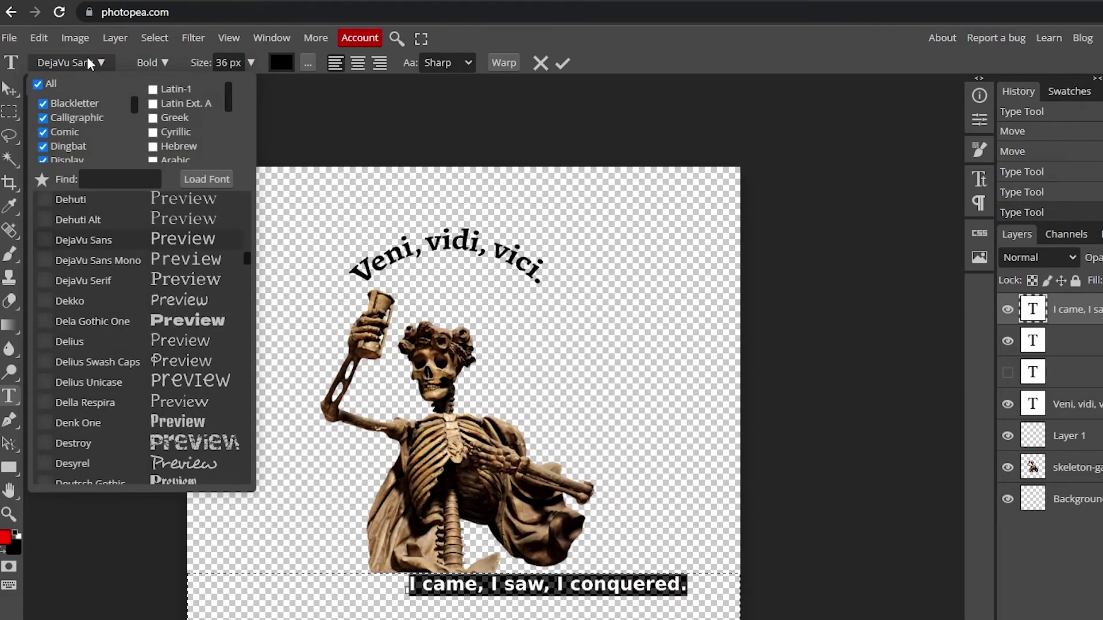
pyautogui.click(184, 284)
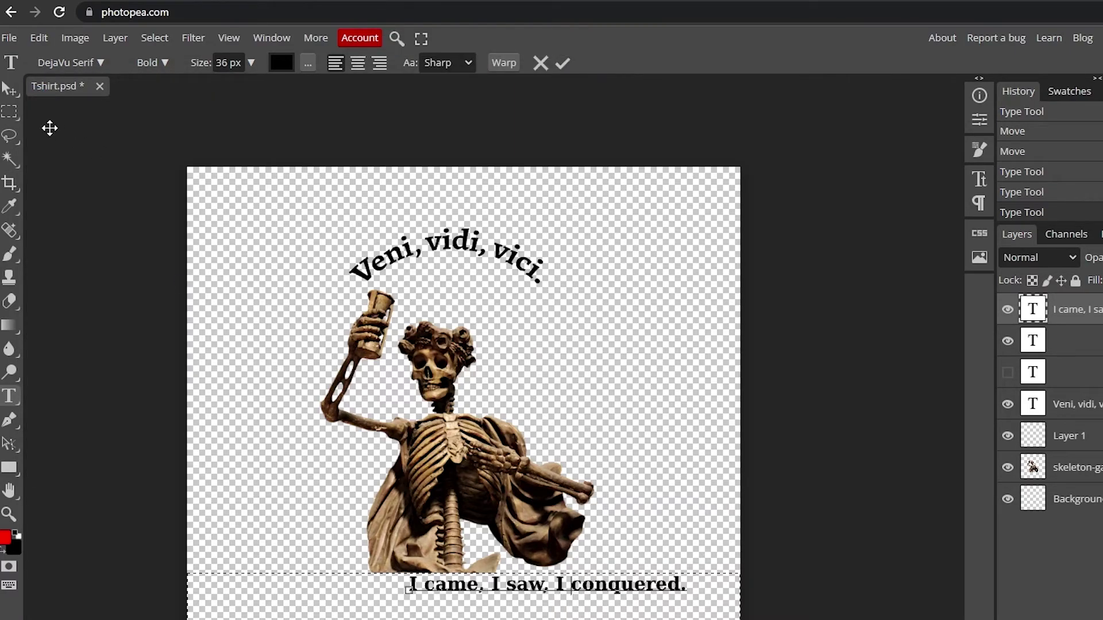
# Step: Move the "I came, I saw, I conquered." text left beneath the skeleton and warp it with a horizontal Arc at -50% bend
pyautogui.click(10, 89)
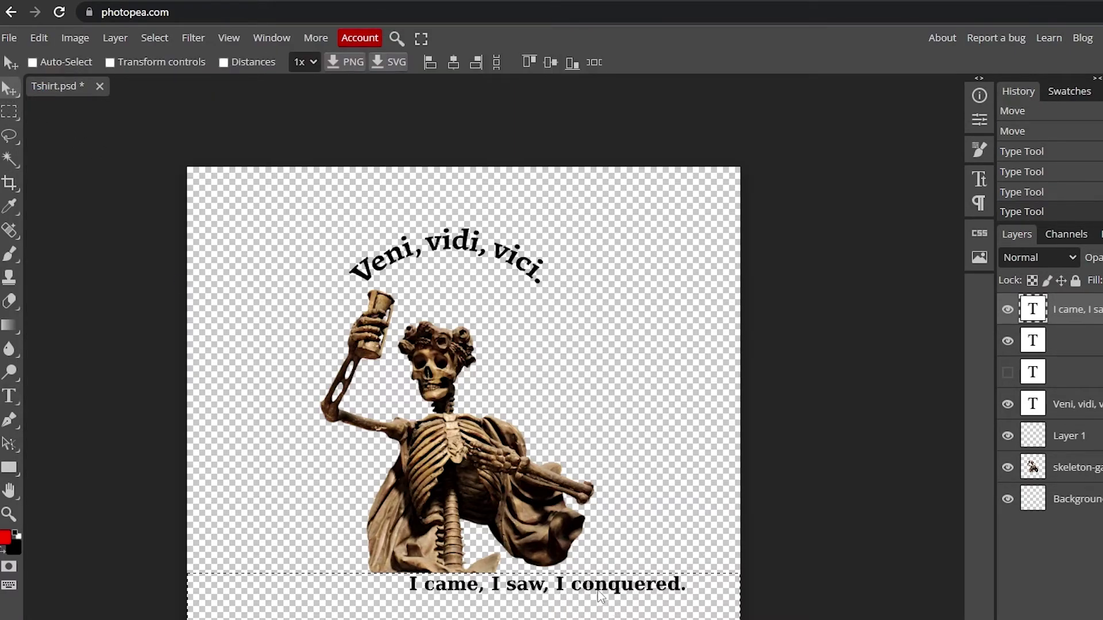
pyautogui.moveTo(599, 596); pyautogui.dragTo(499, 615)
pyautogui.doubleClick(489, 604)
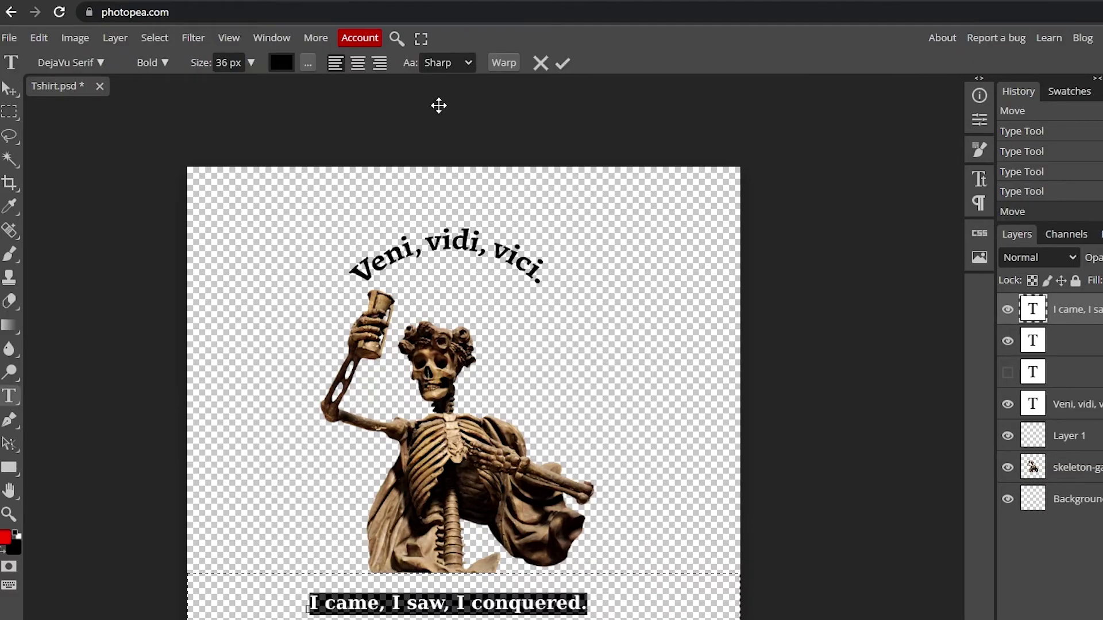
pyautogui.click(504, 63)
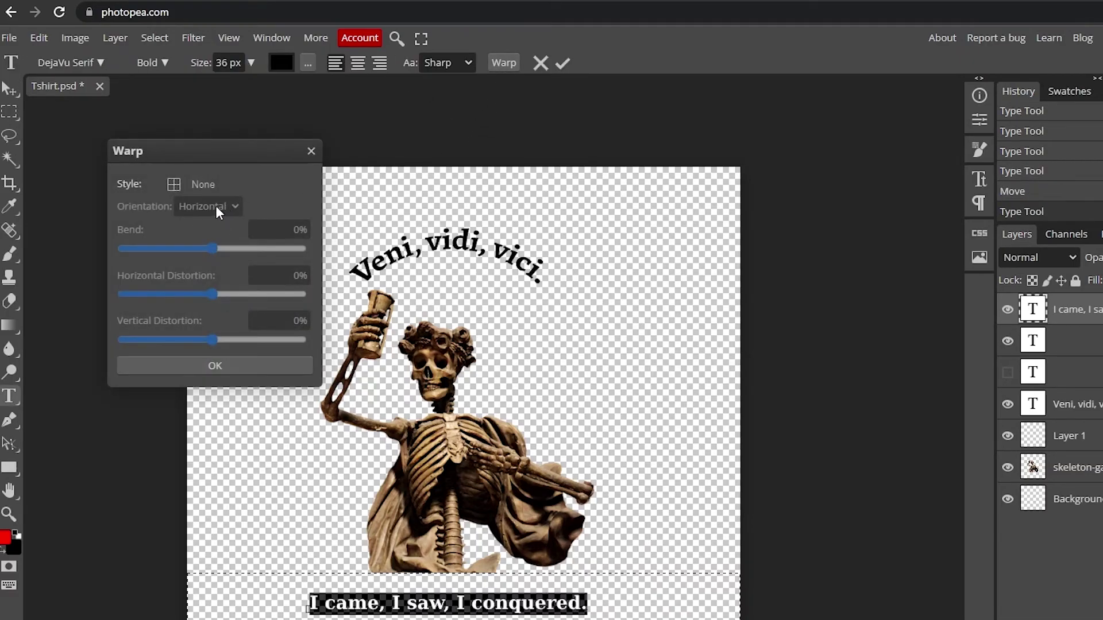
pyautogui.click(195, 184)
pyautogui.click(198, 227)
pyautogui.moveTo(259, 249); pyautogui.dragTo(168, 248)
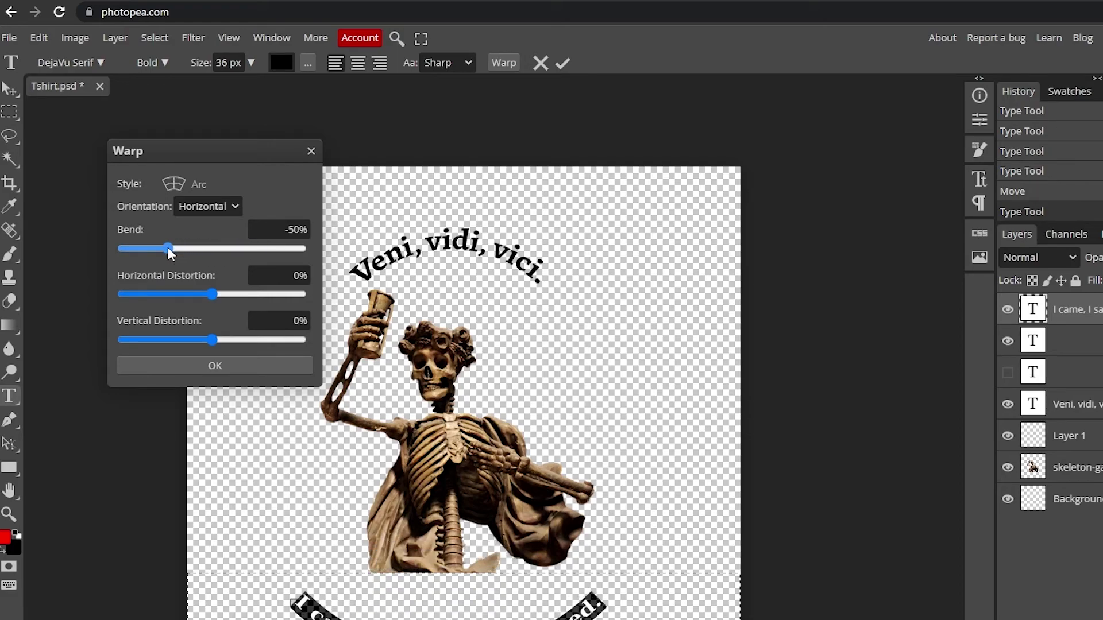
pyautogui.click(233, 368)
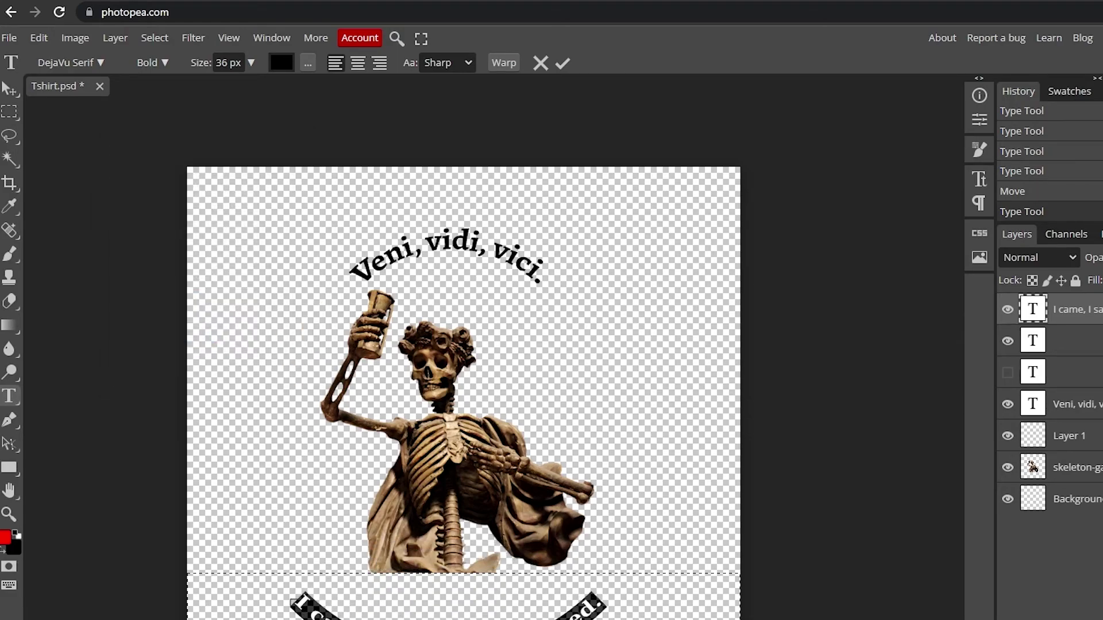
# Step: Move the arched "I came, I saw, I conquered." text up close beneath the skeleton and delete the two empty text layers
pyautogui.click(11, 89)
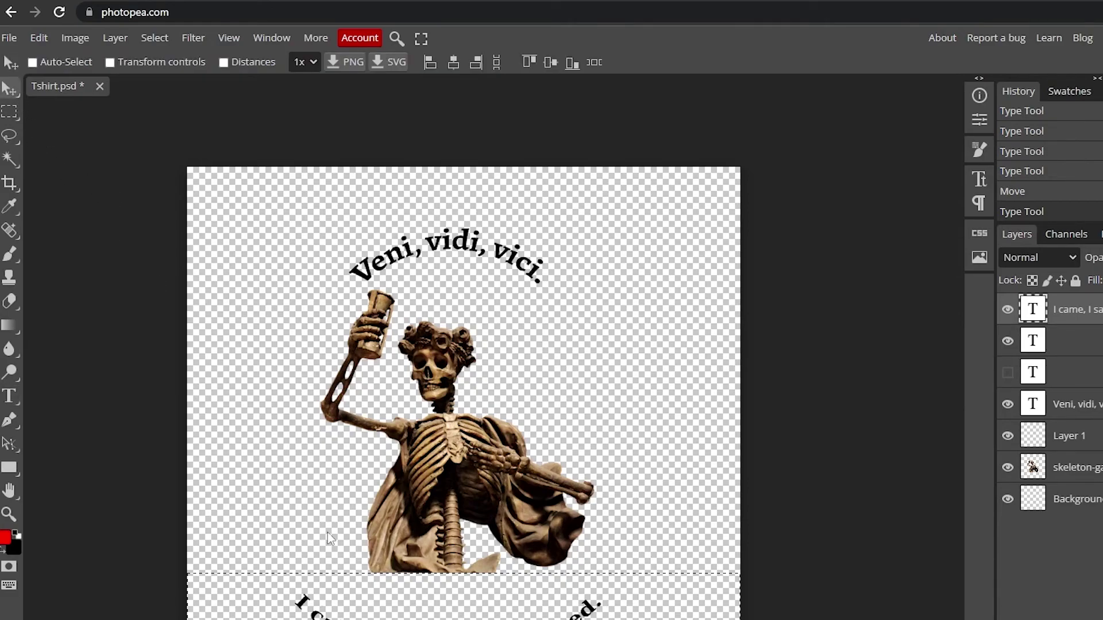
pyautogui.moveTo(462, 313); pyautogui.dragTo(471, 289)
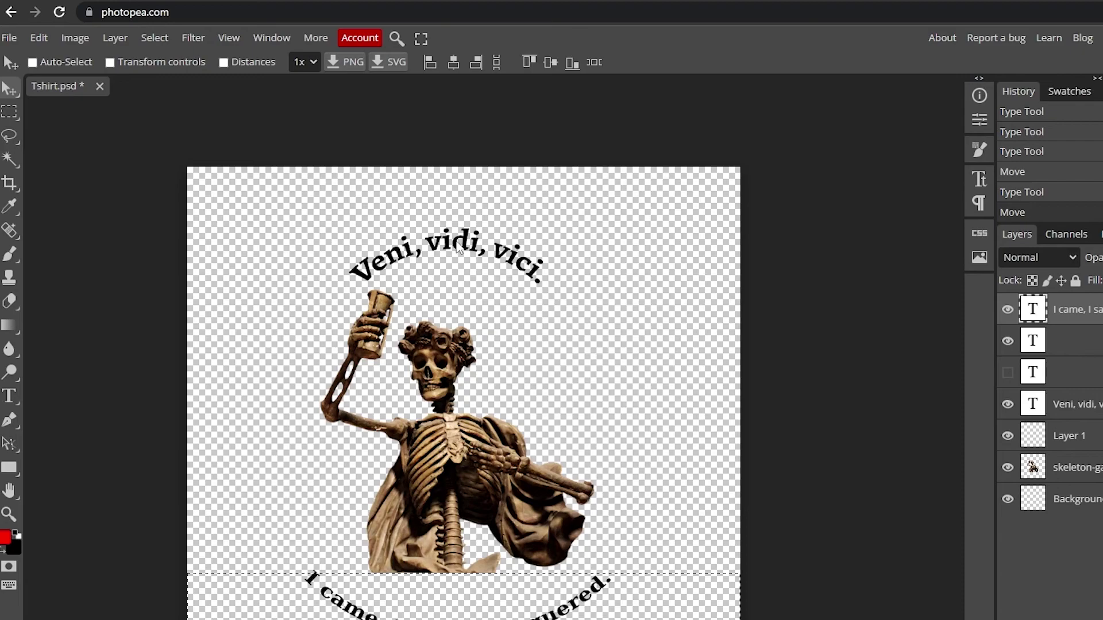
pyautogui.press('Delete')
pyautogui.press('Delete')
# Step: Shift the "Veni, vidi, vici." text and the skeleton image slightly right to center them above the lower arched text
pyautogui.moveTo(442, 247); pyautogui.dragTo(449, 247)
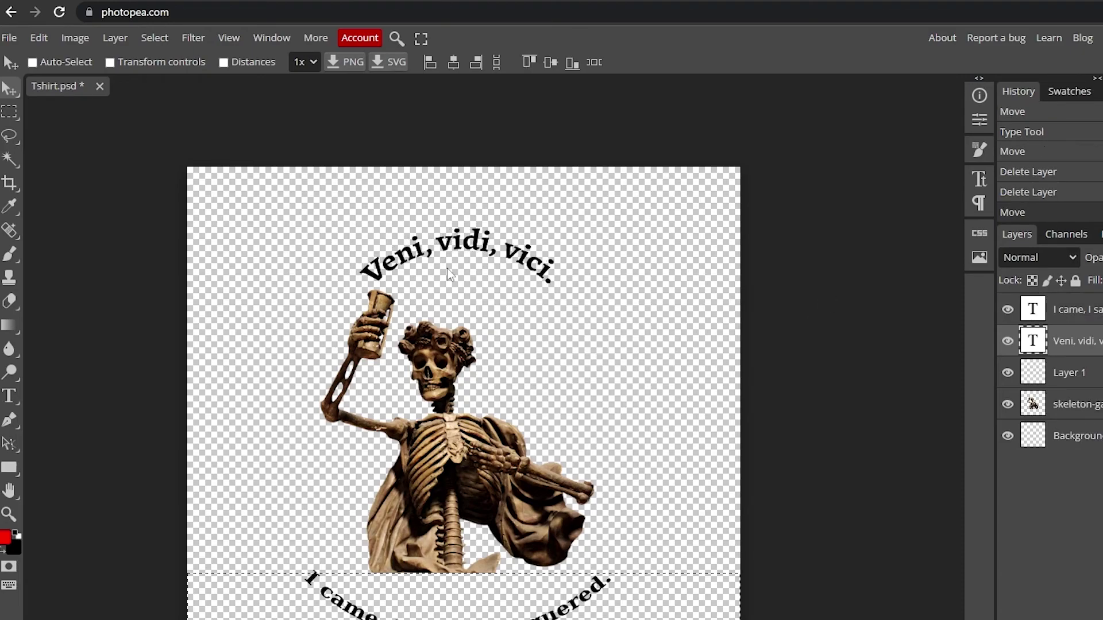
pyautogui.click(1098, 413)
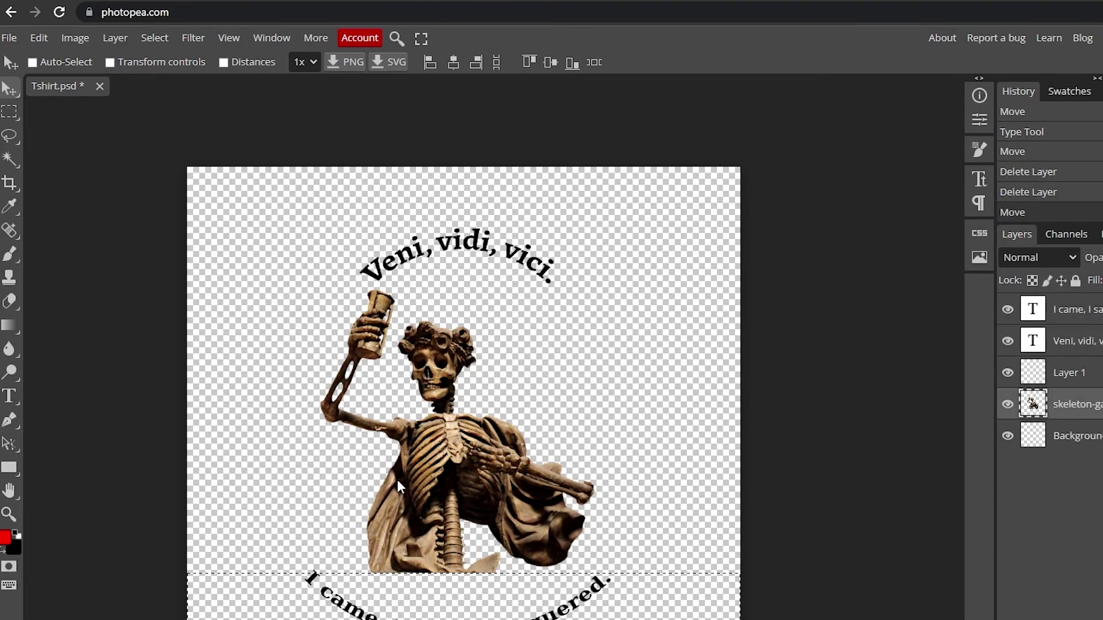
pyautogui.moveTo(398, 480); pyautogui.dragTo(409, 481)
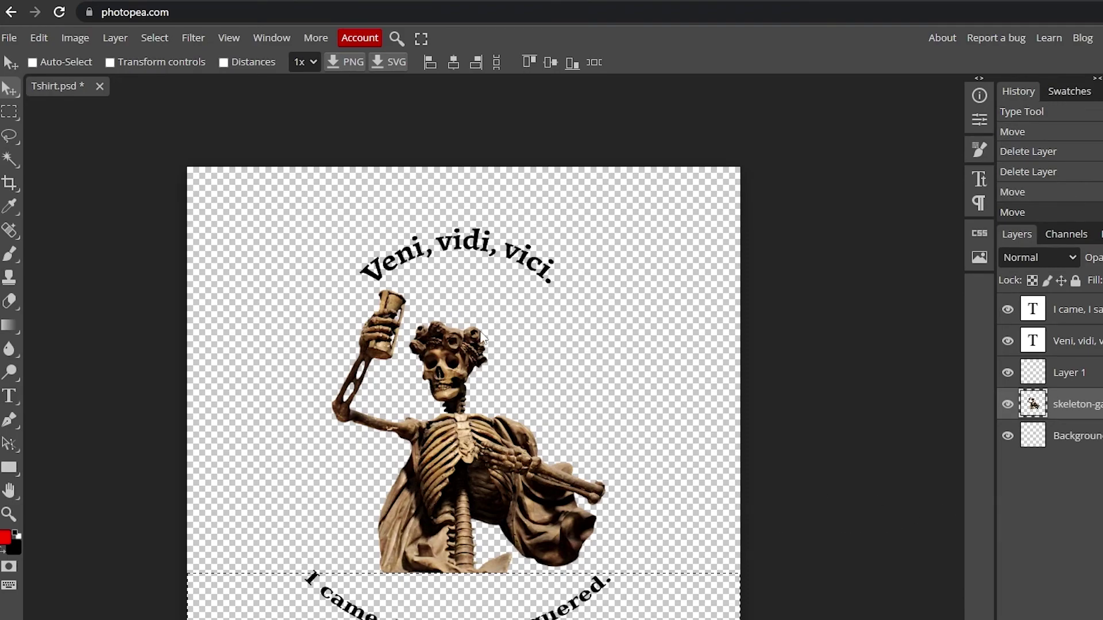